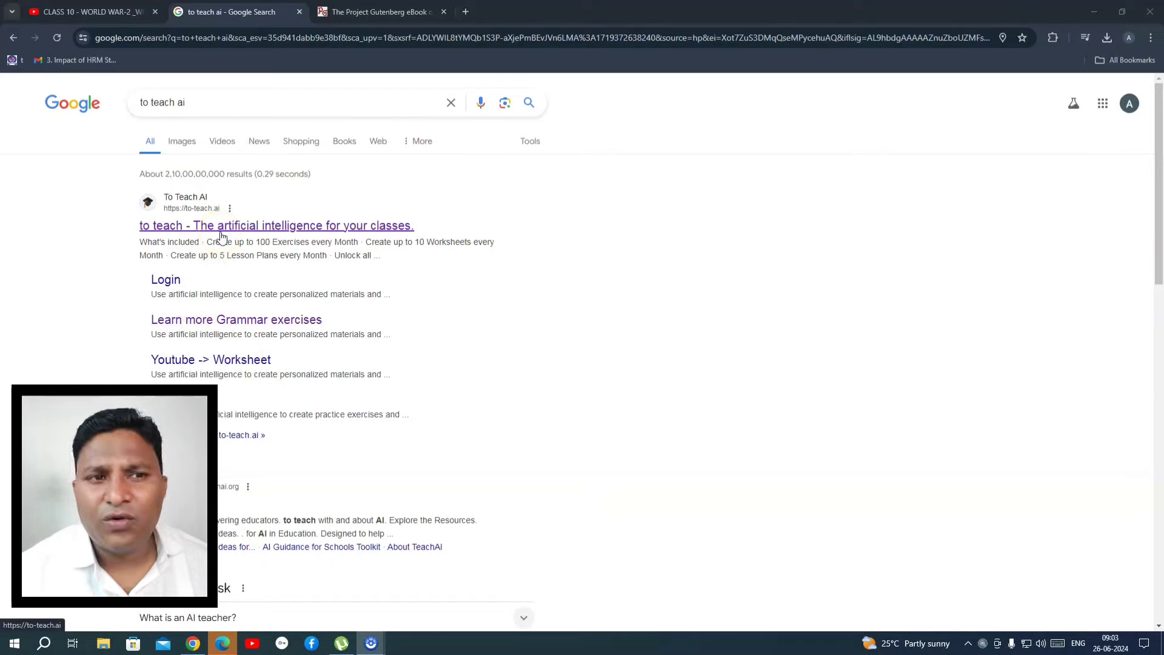
- Open the to teach website from the Google search results
left_click(222, 226)
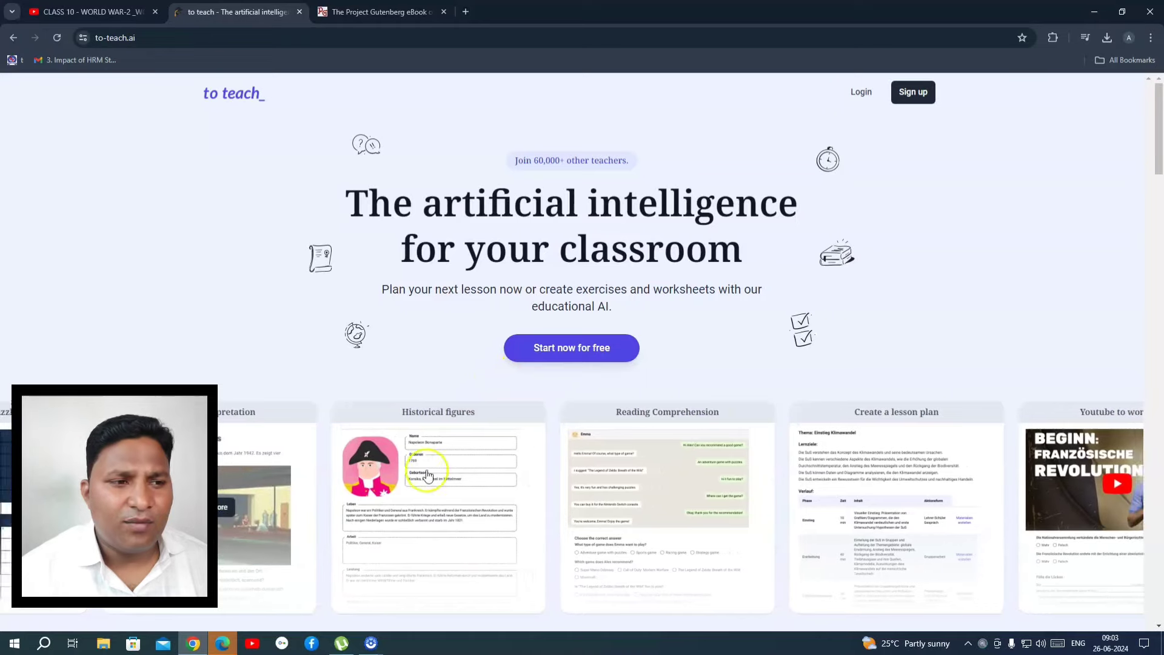
mouse_move(406, 475)
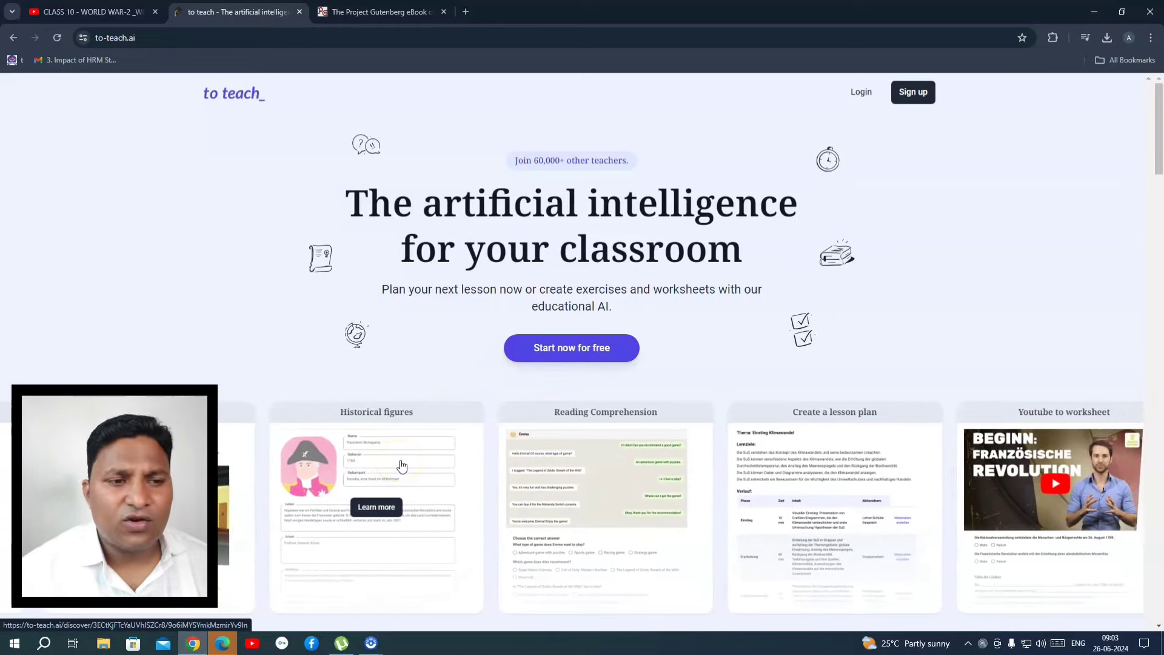
left_click(539, 455)
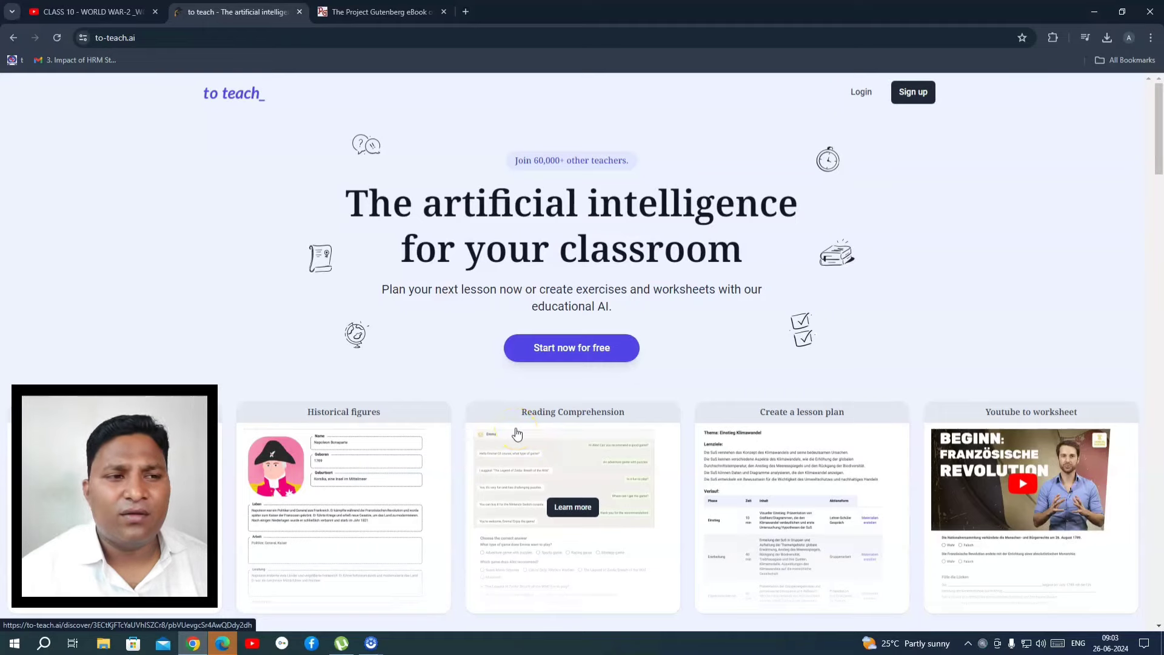
- Look through the homepage's sample materials, feature sections and pricing plans
scroll(517, 433, "down", 4)
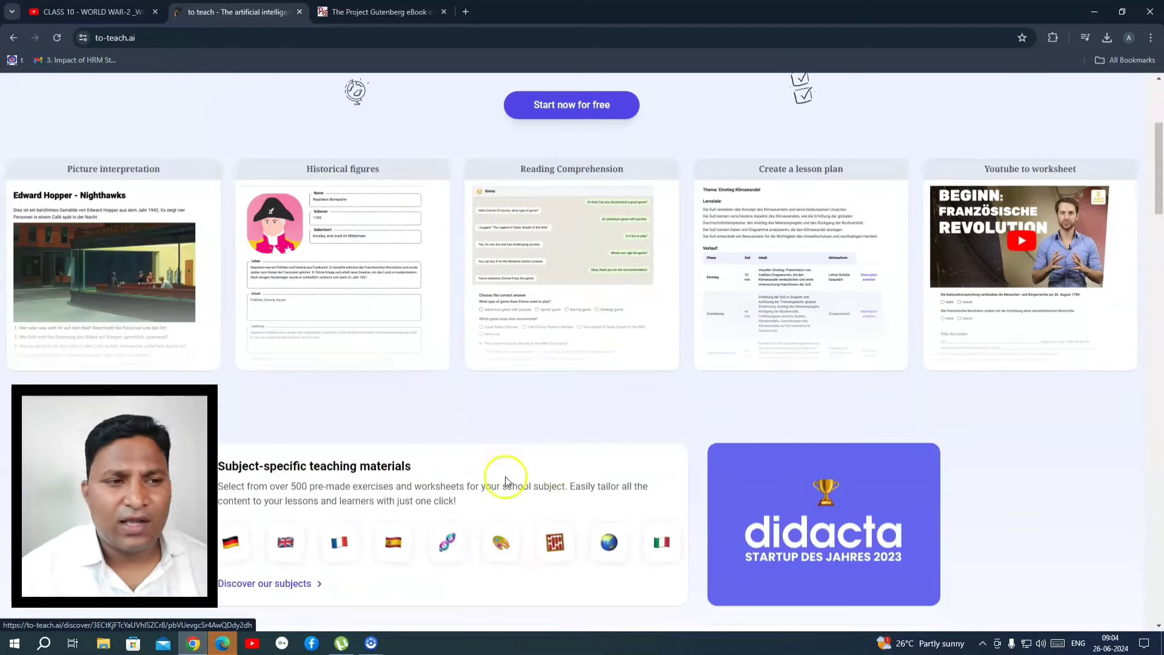
left_click(1158, 291)
left_click_drag(1158, 292, 1144, 440)
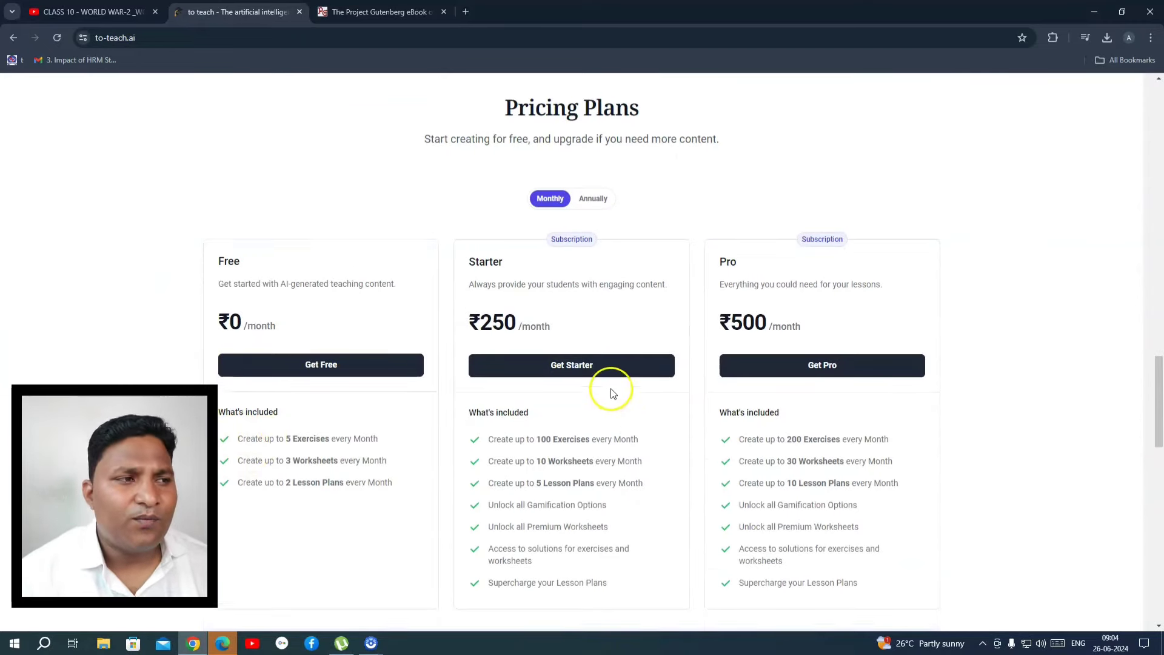
scroll(612, 388, "up", 9)
scroll(612, 389, "up", 10)
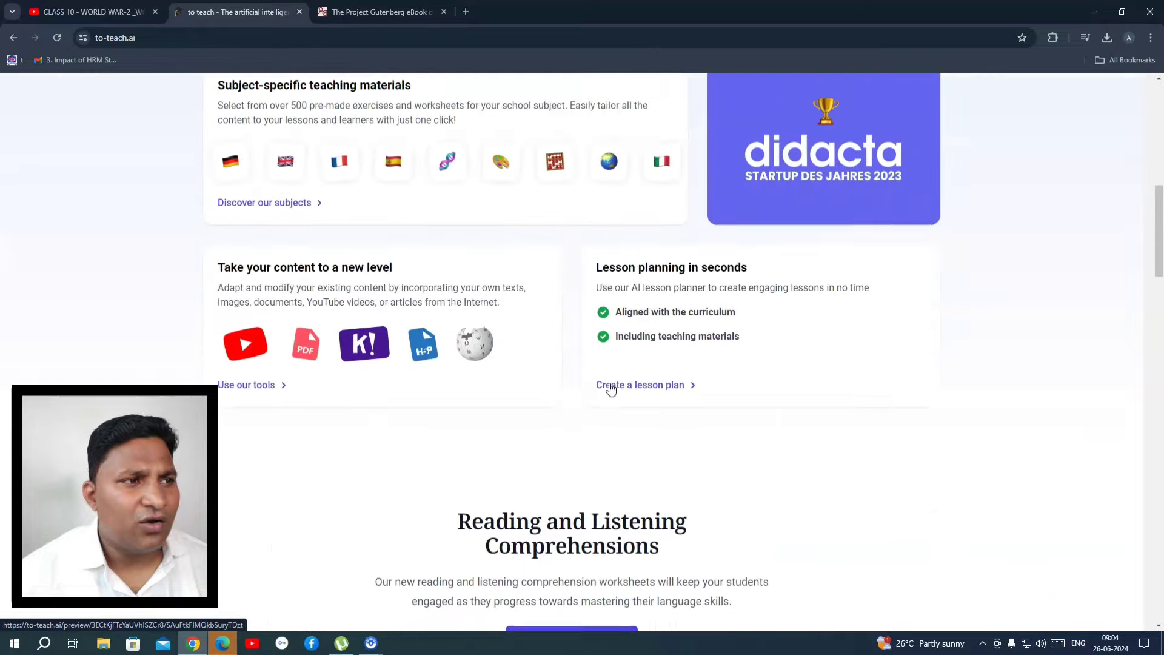
scroll(612, 388, "down", 5)
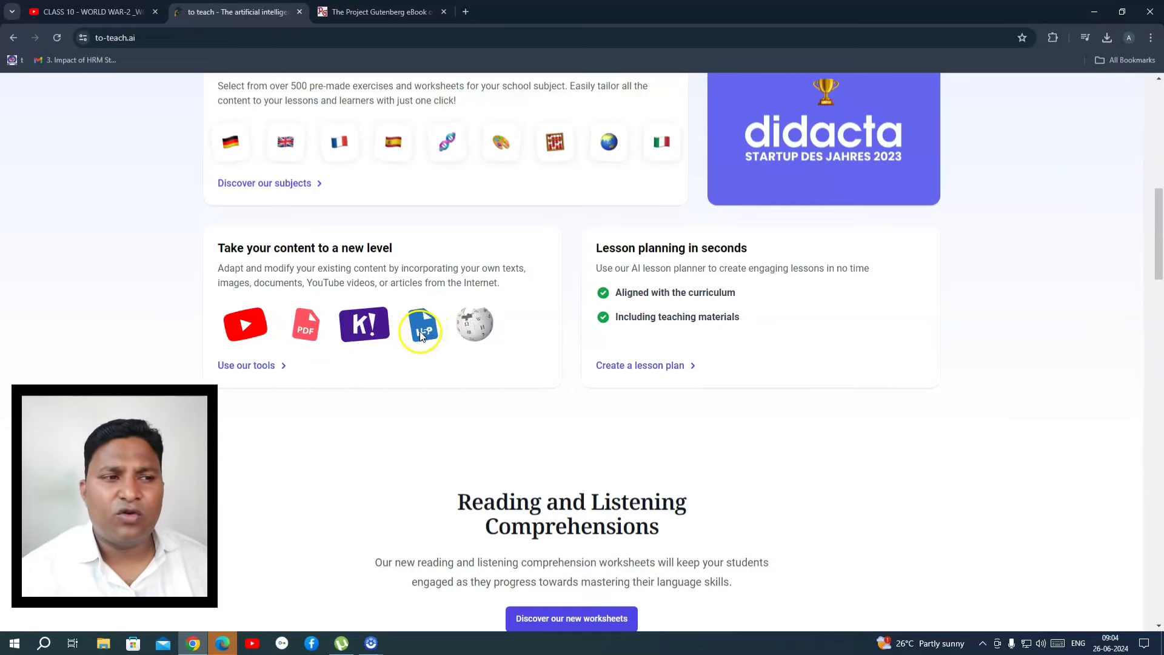
scroll(592, 447, "up", 10)
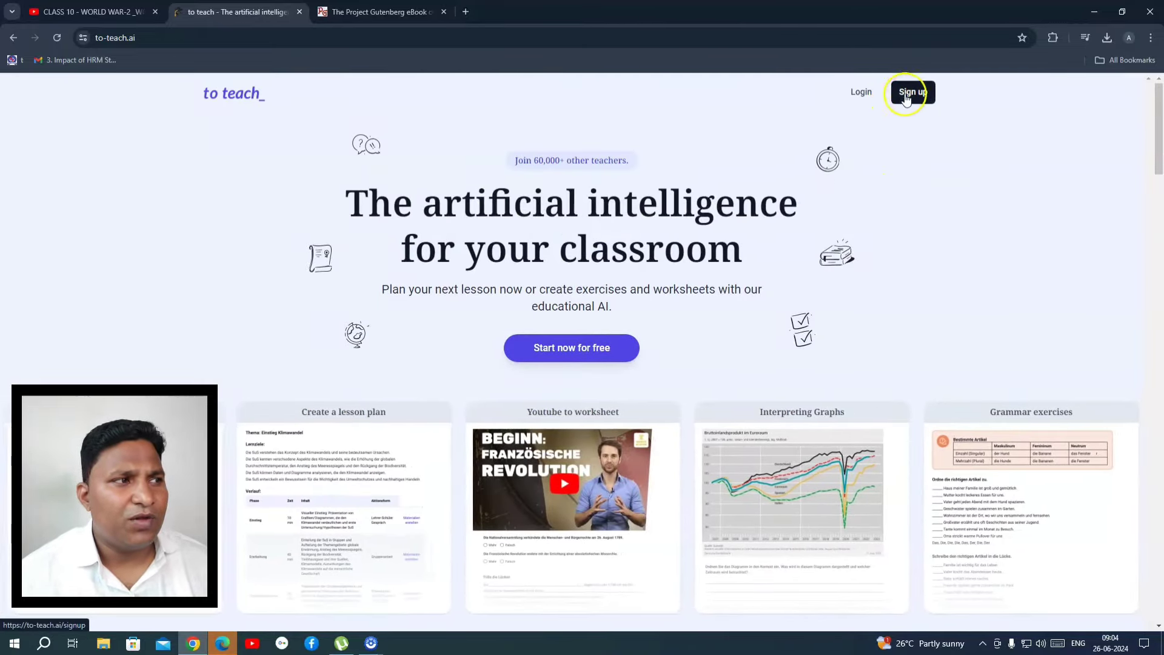
- Sign up for a new account using the first sign-up option above the registration form
left_click(911, 94)
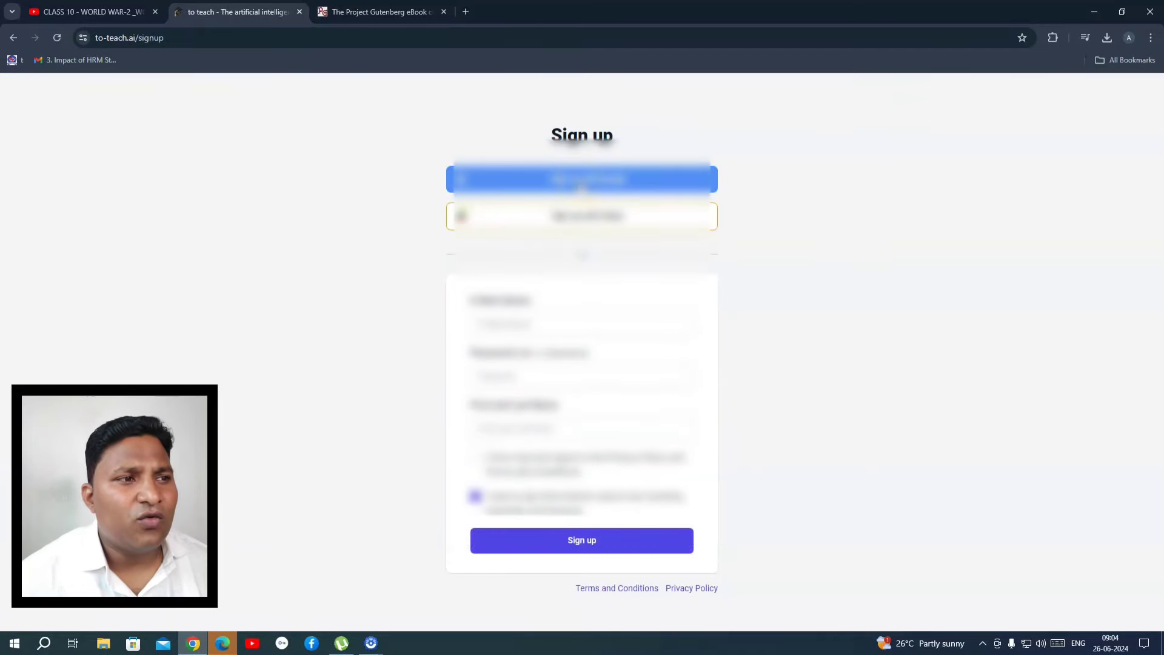
left_click(581, 181)
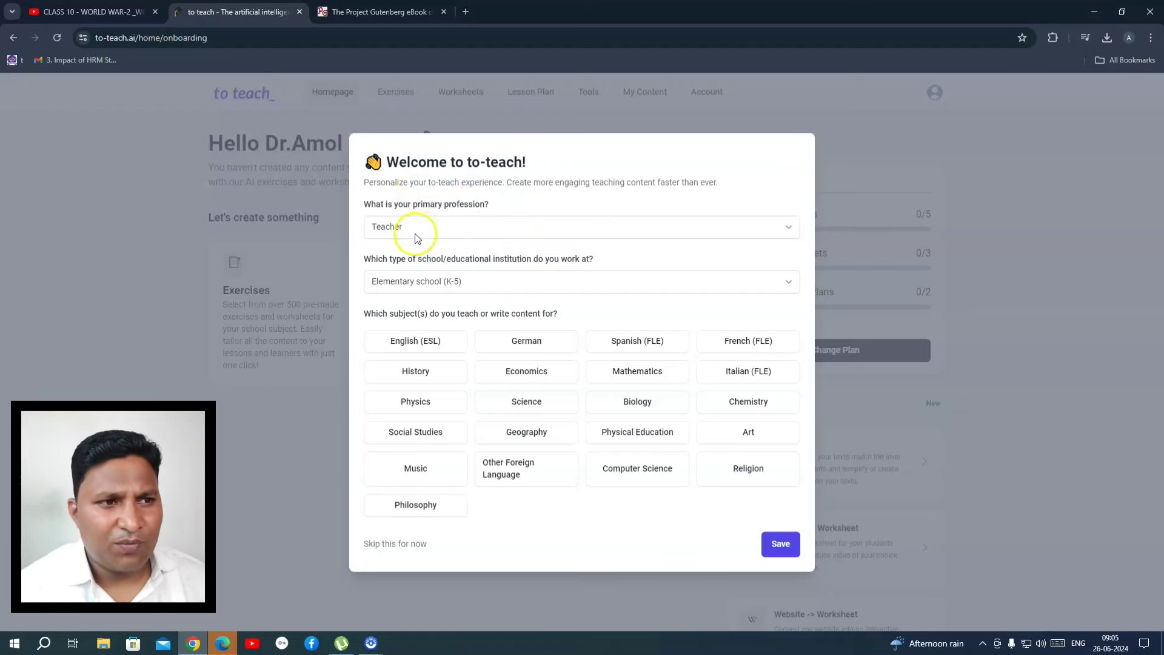
- Set the institution to College/University, select English (ESL), Economics, Science, Biology, Art, Physical Education, Geography, Social Studies and Philosophy, and save
left_click(454, 284)
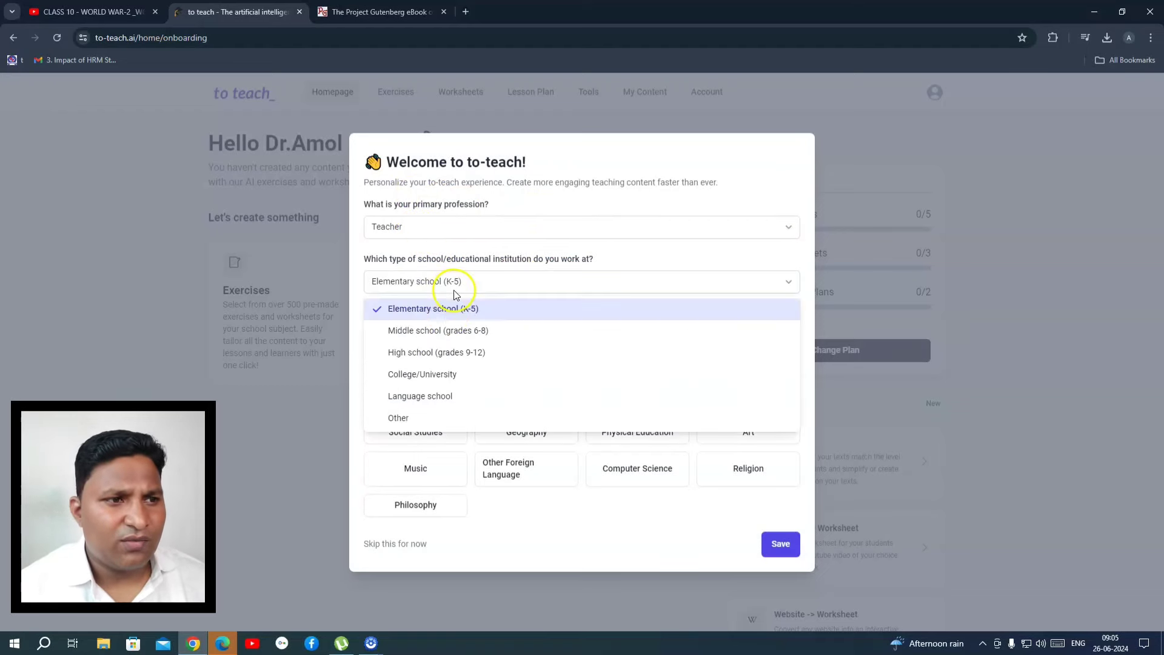
left_click(437, 382)
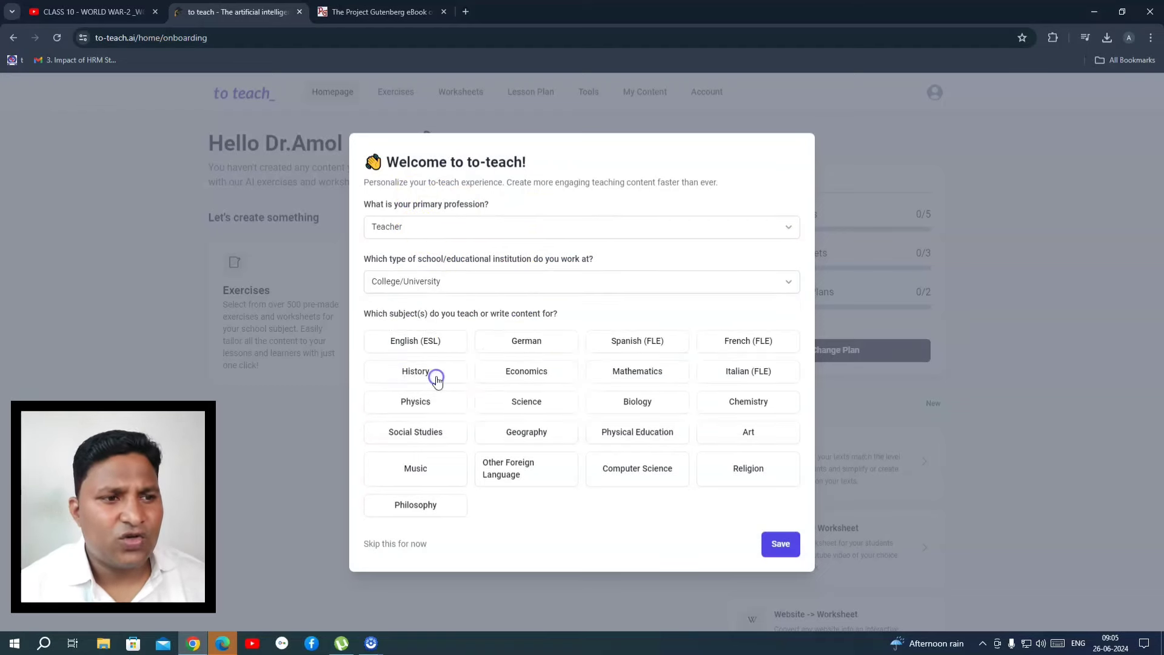
left_click(412, 344)
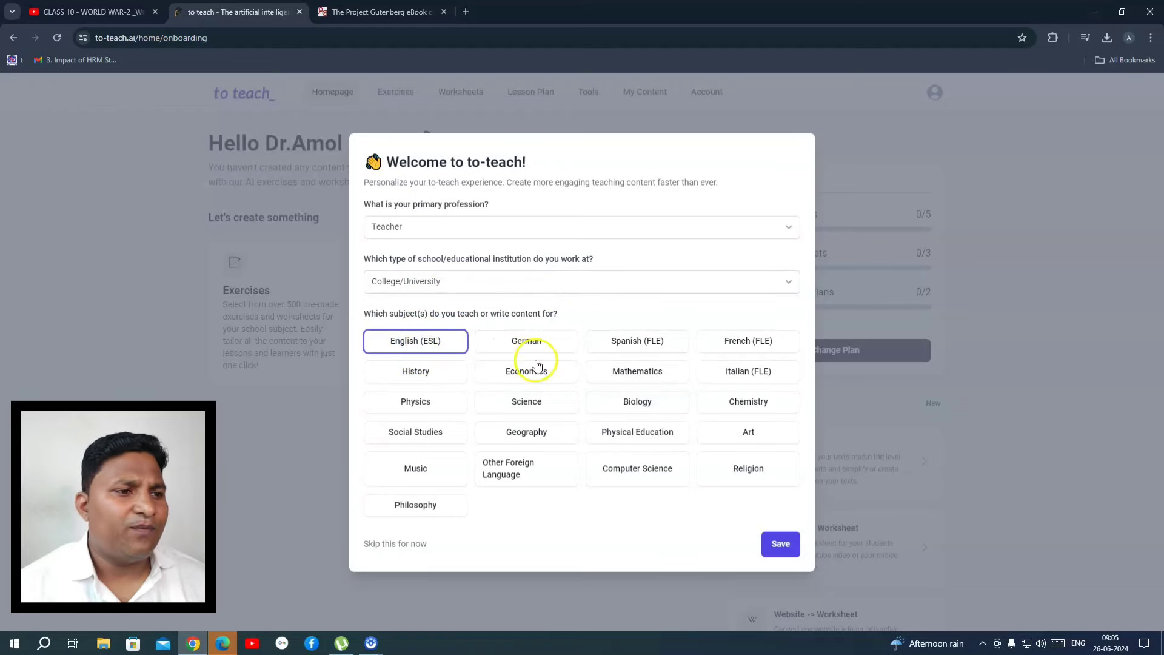
left_click(525, 377)
left_click(551, 414)
left_click(619, 415)
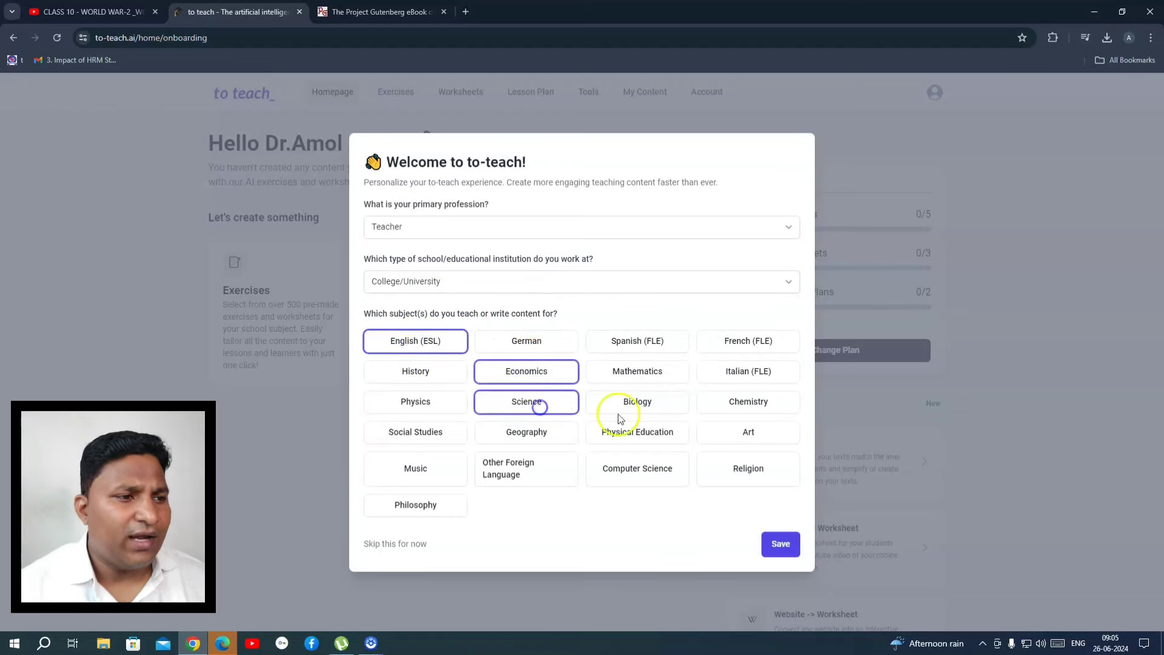
left_click(702, 427)
left_click(654, 434)
left_click(519, 426)
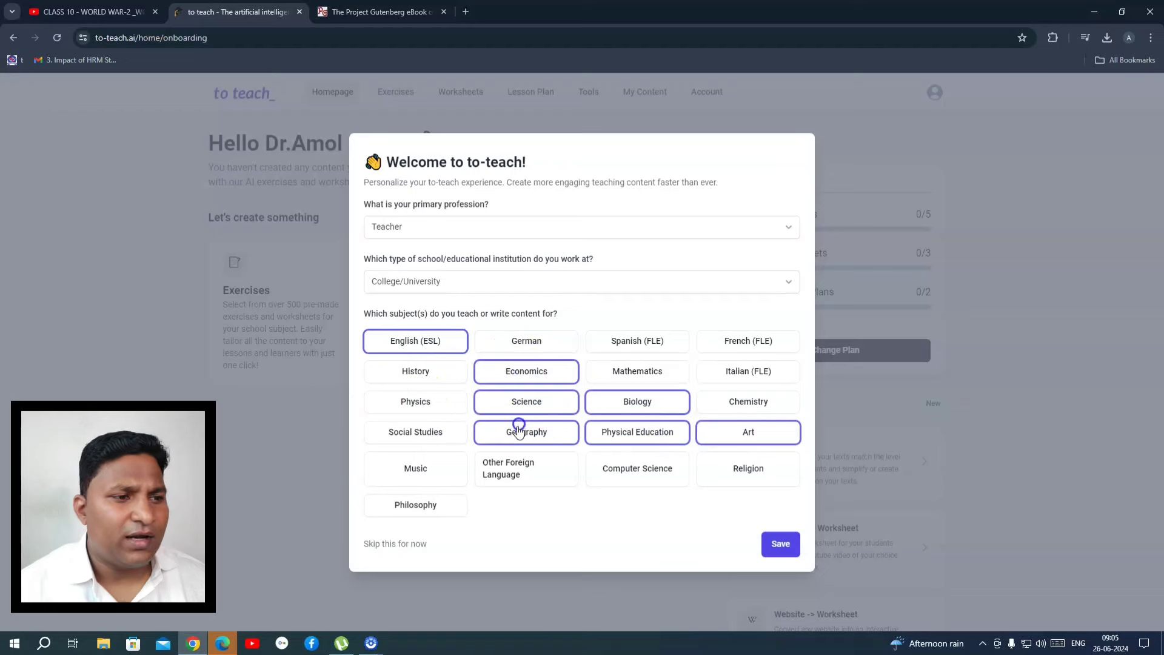
left_click(418, 435)
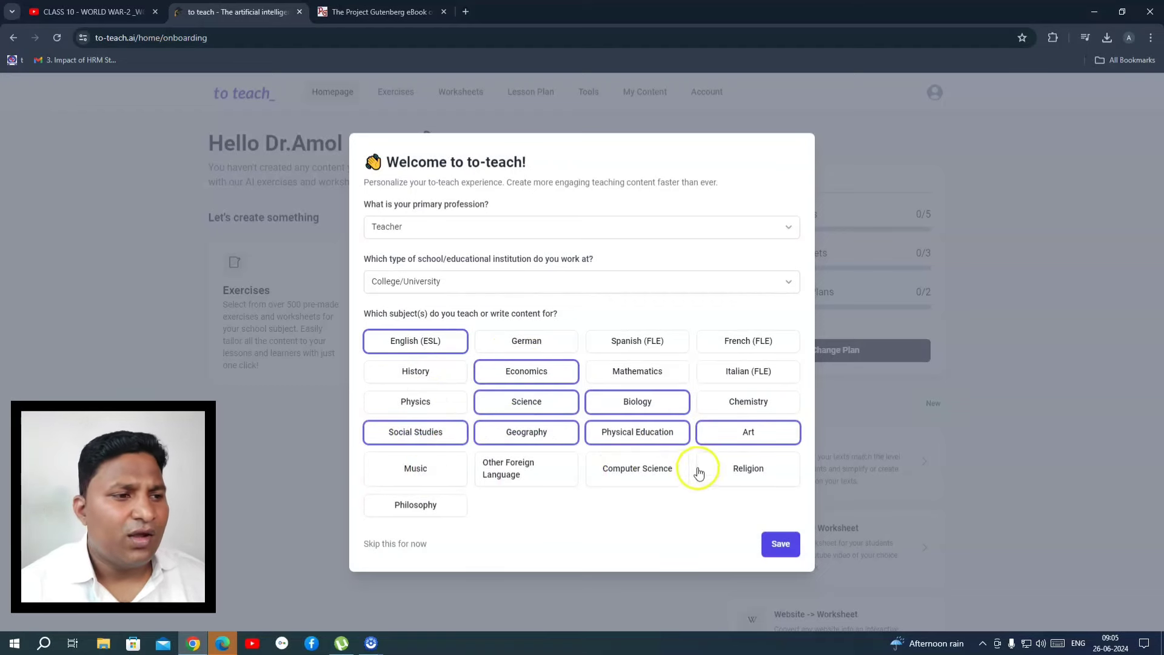
left_click(442, 504)
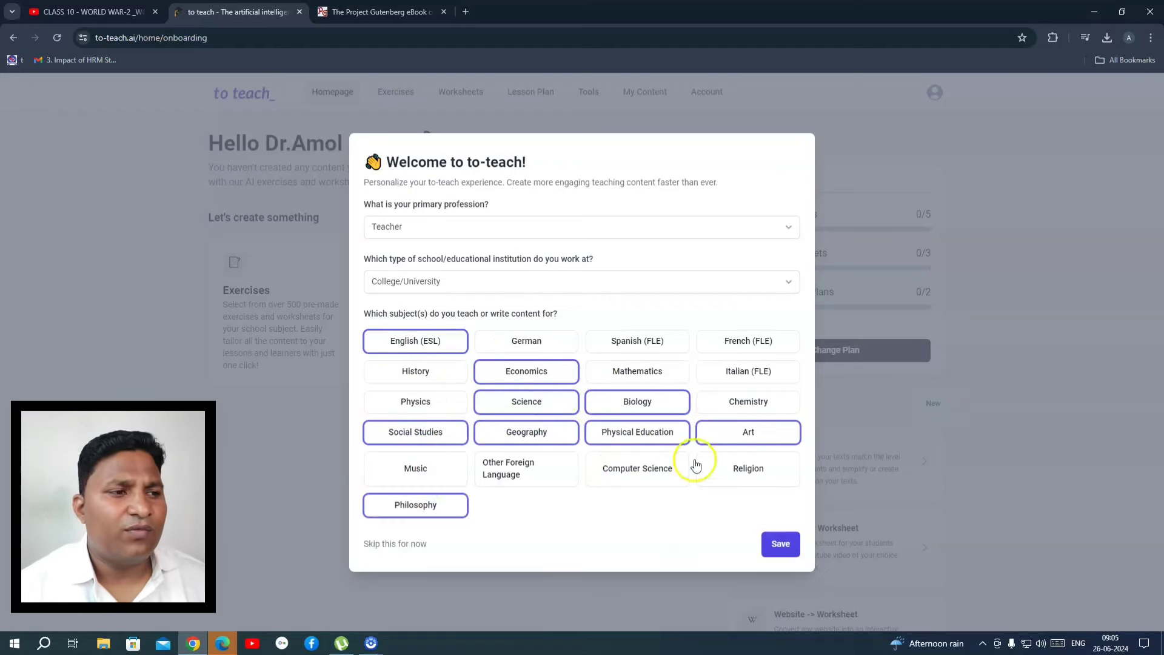
left_click(775, 545)
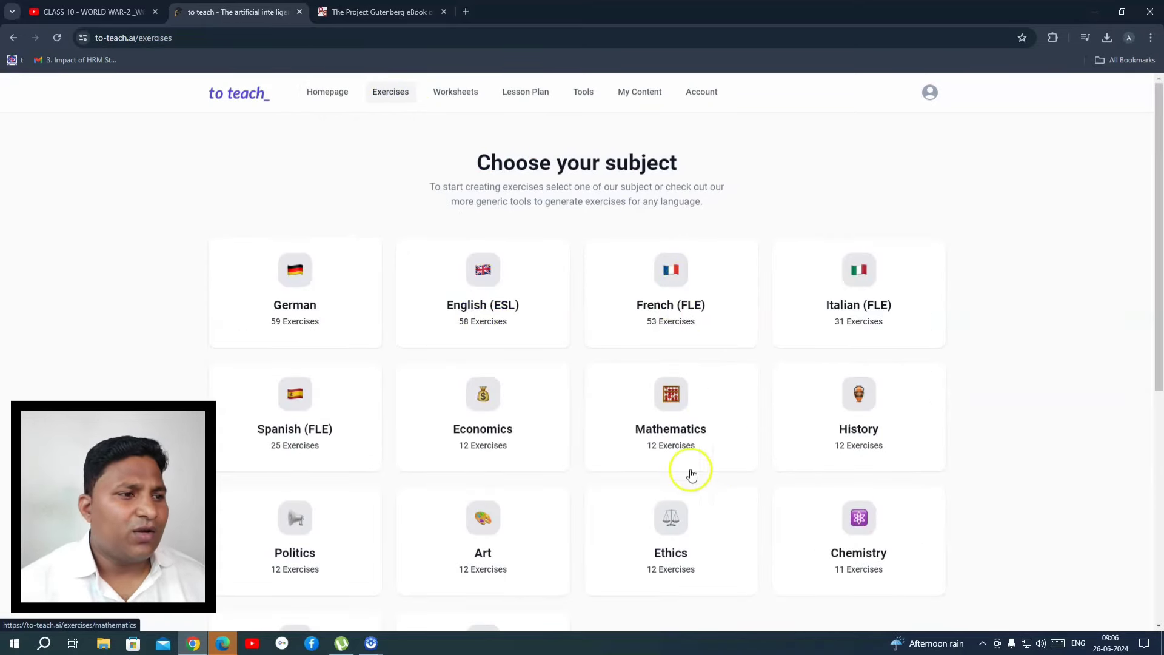
- Open the Geography exercises, look through the available templates and choose Crossword
scroll(440, 552, "down", 3)
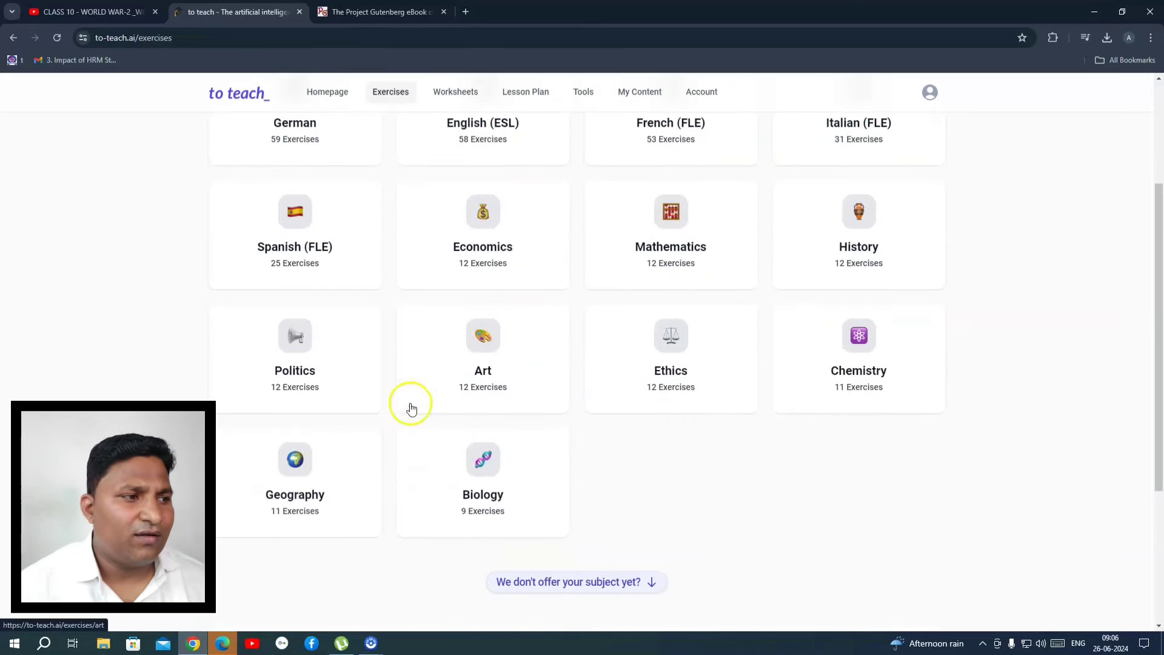
left_click(297, 464)
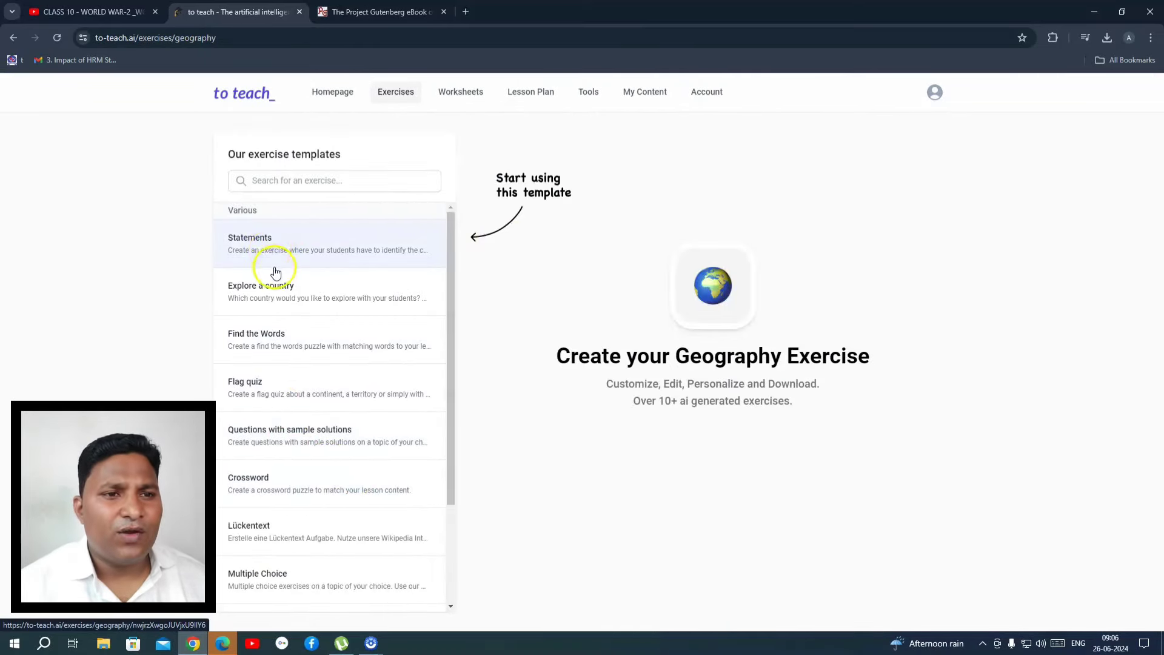
scroll(281, 400, "down", 2)
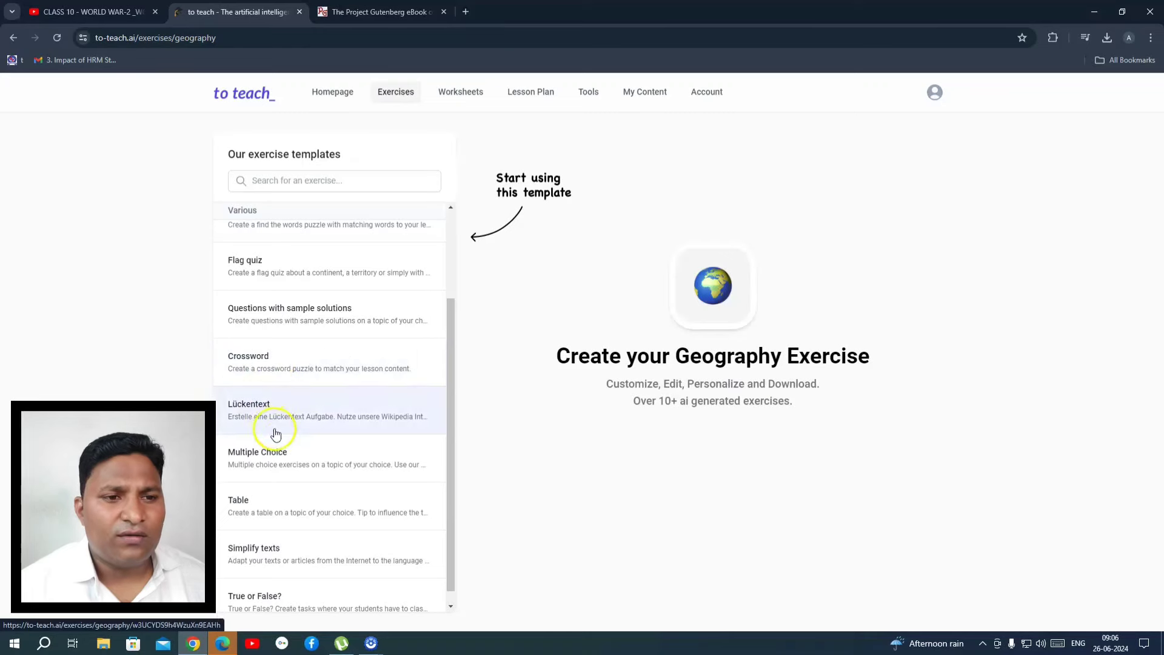
scroll(274, 452, "down", 1)
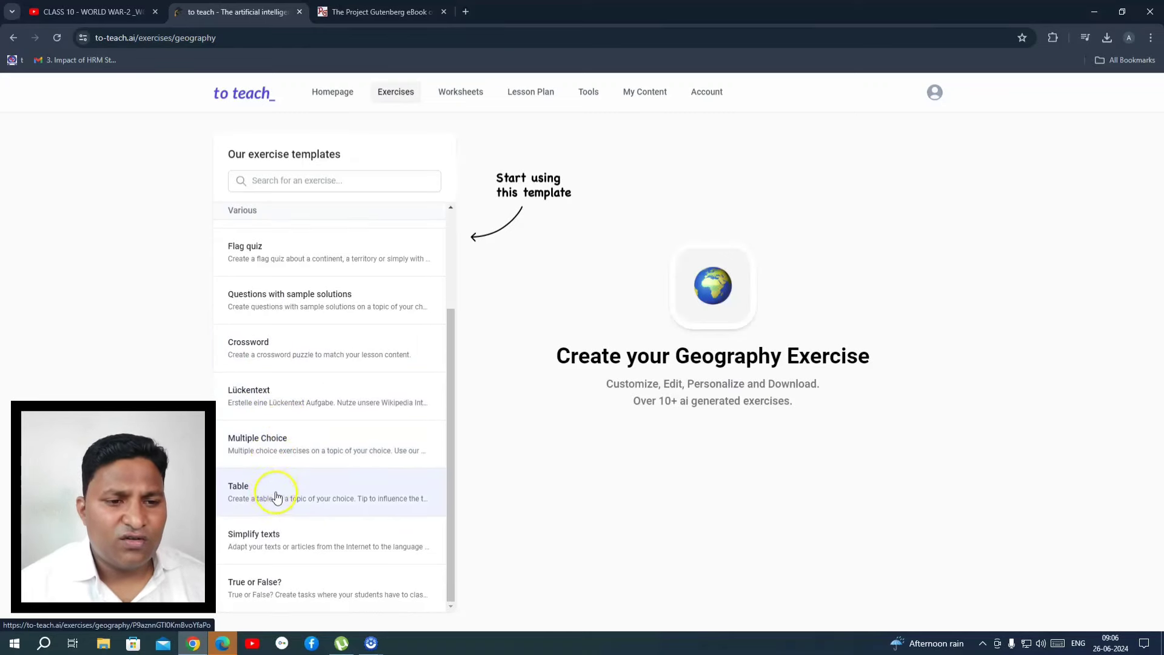
scroll(356, 462, "up", 2)
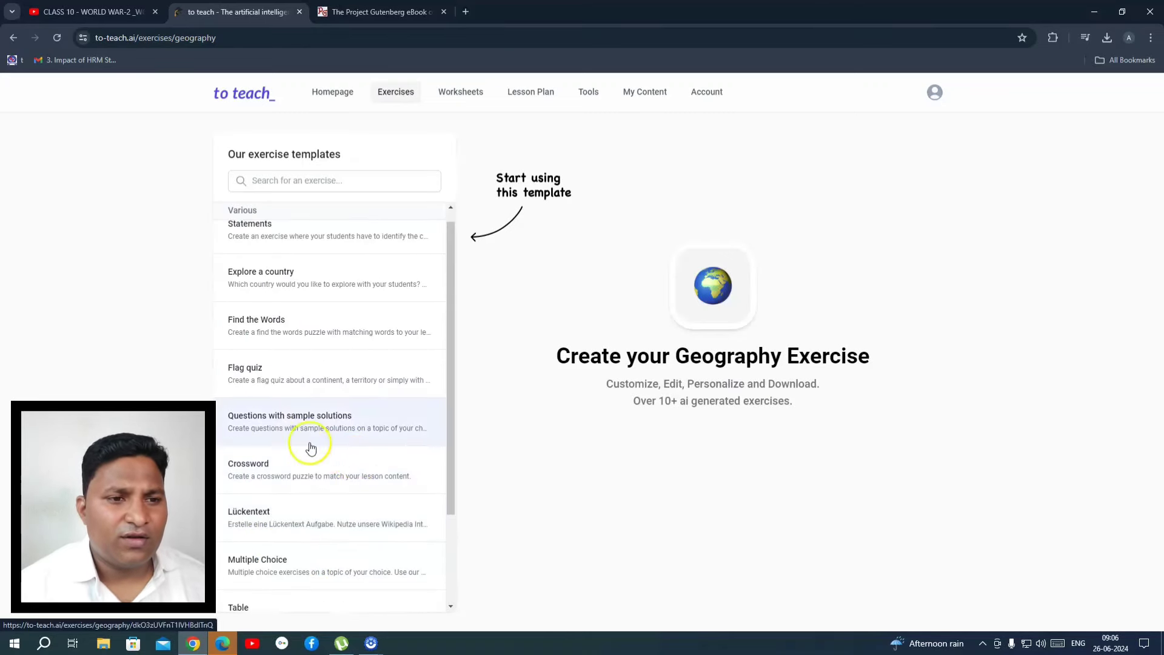
scroll(356, 364, "up", 1)
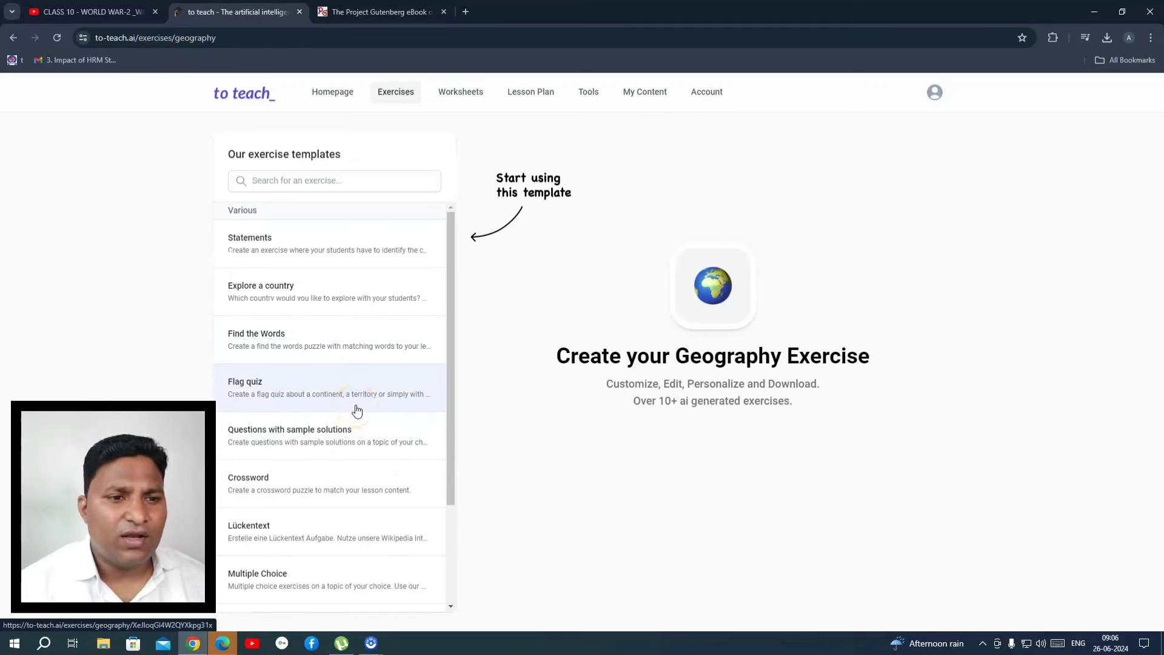
scroll(357, 411, "down", 1)
left_click(261, 431)
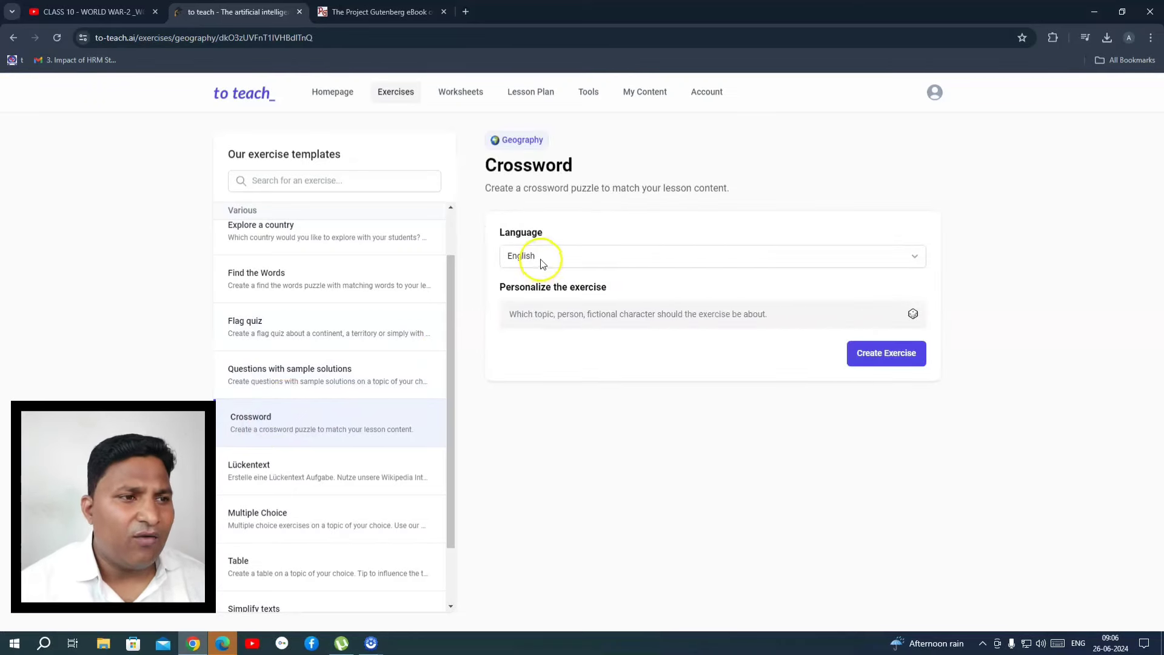
- Create the crossword exercise in English on the topic Erosion
left_click(859, 262)
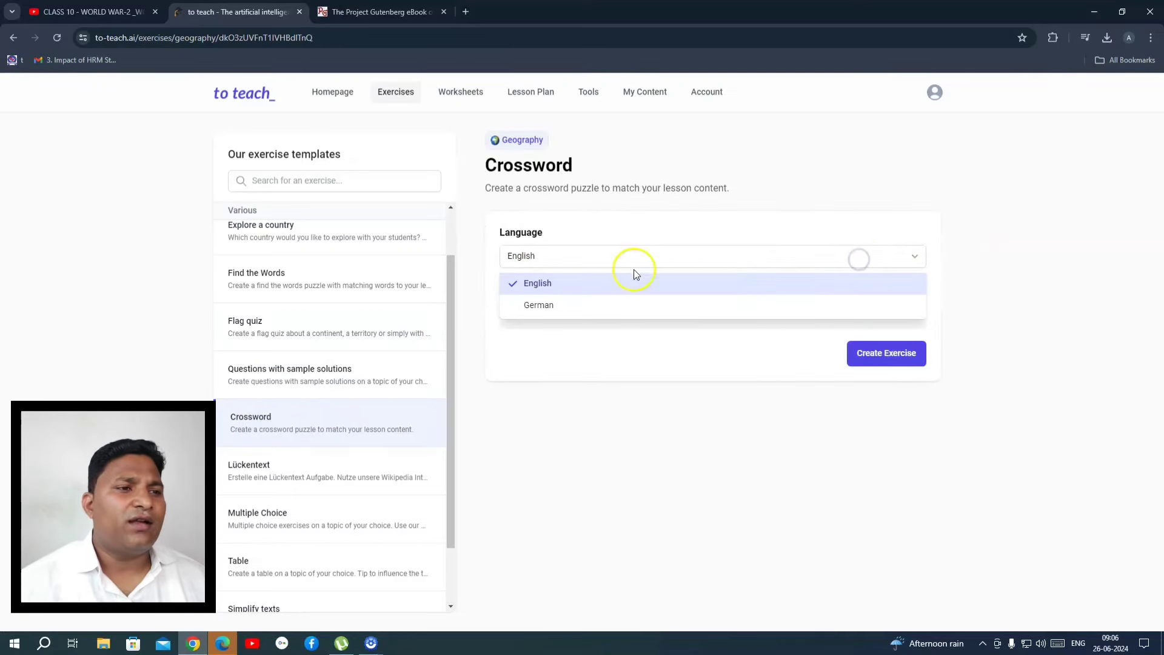
left_click(542, 279)
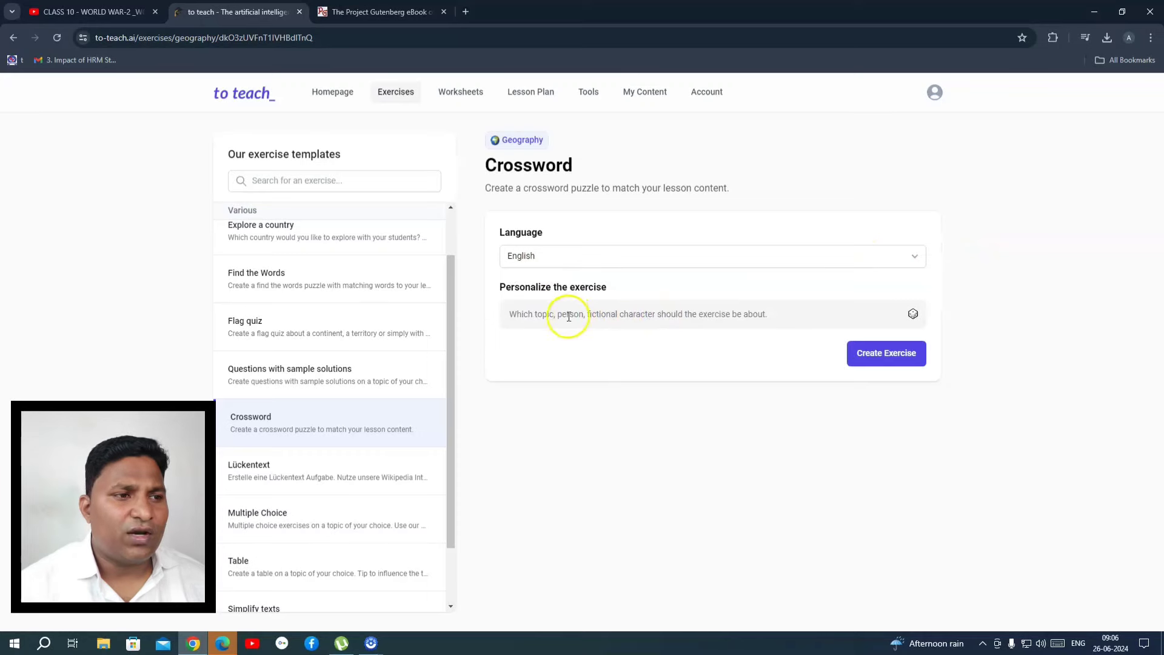
left_click(529, 315)
type("Erosion")
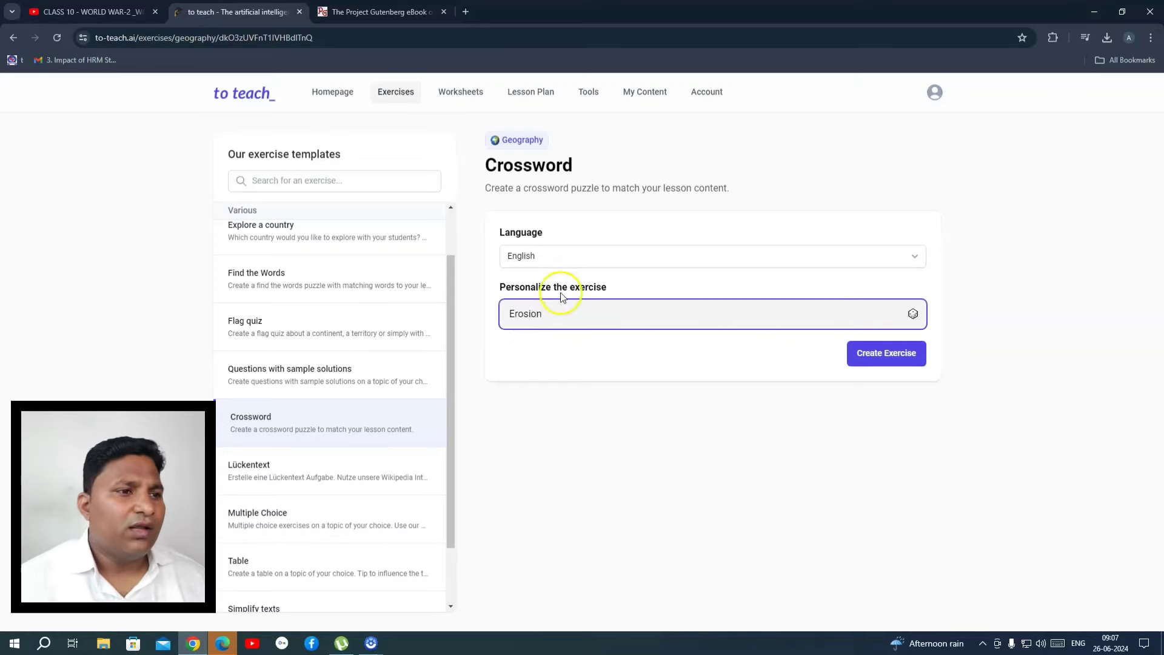
left_click(652, 318)
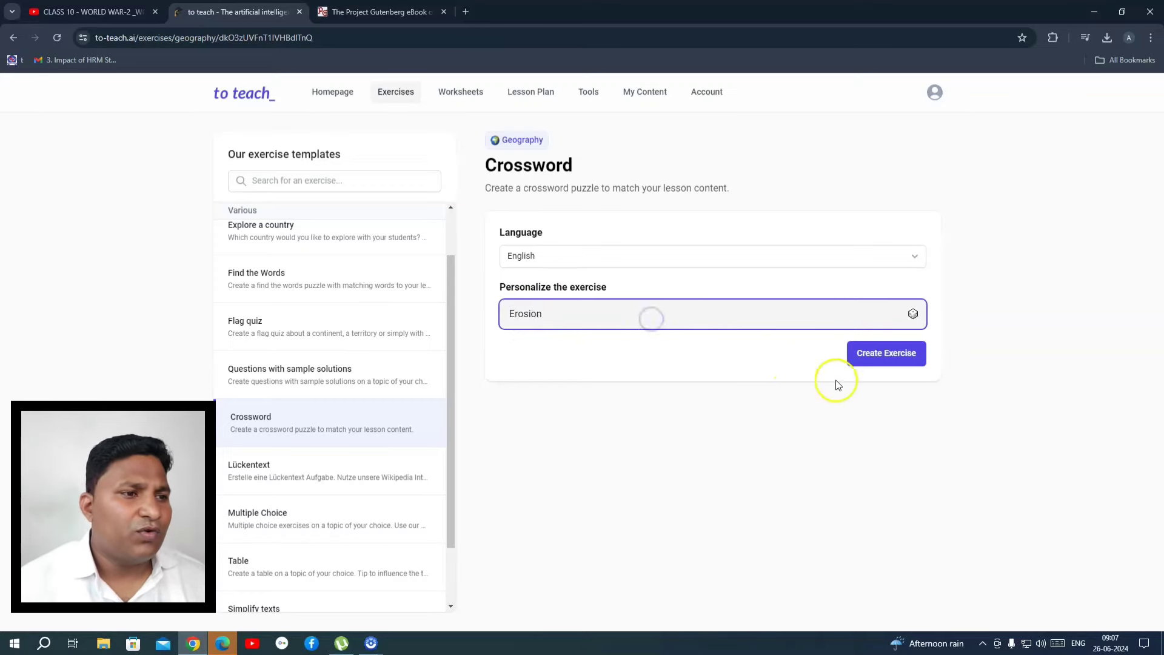
left_click(877, 356)
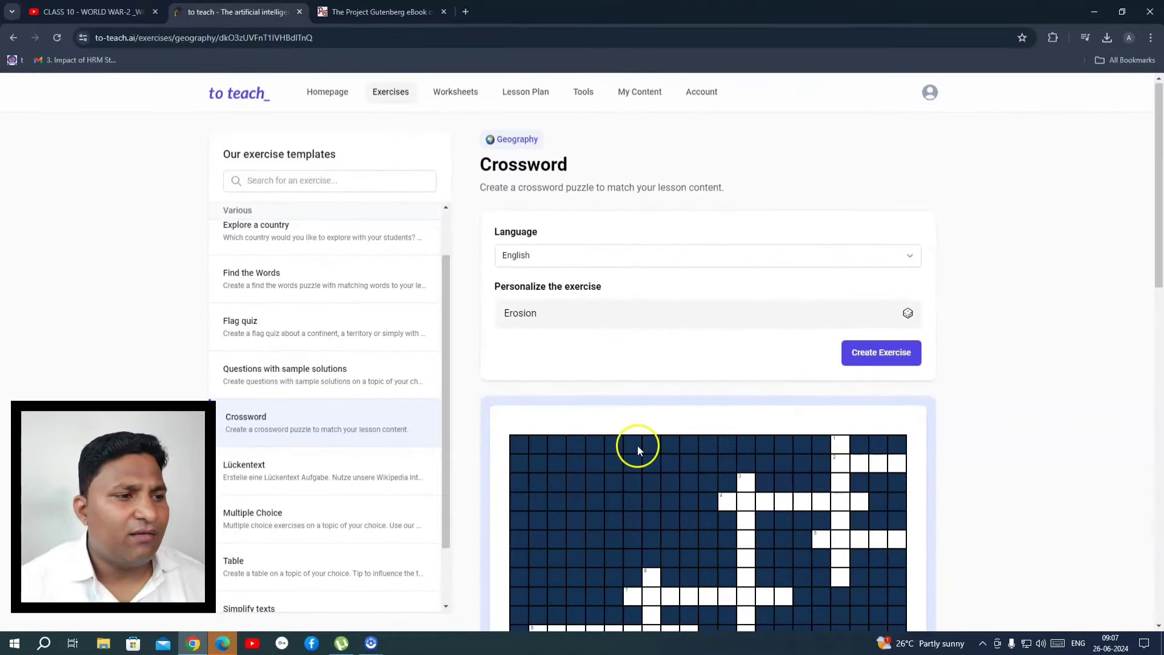
- Review the generated crossword's grid, its Across and Down clues, and the options below them
scroll(638, 449, "down", 4)
scroll(644, 424, "down", 4)
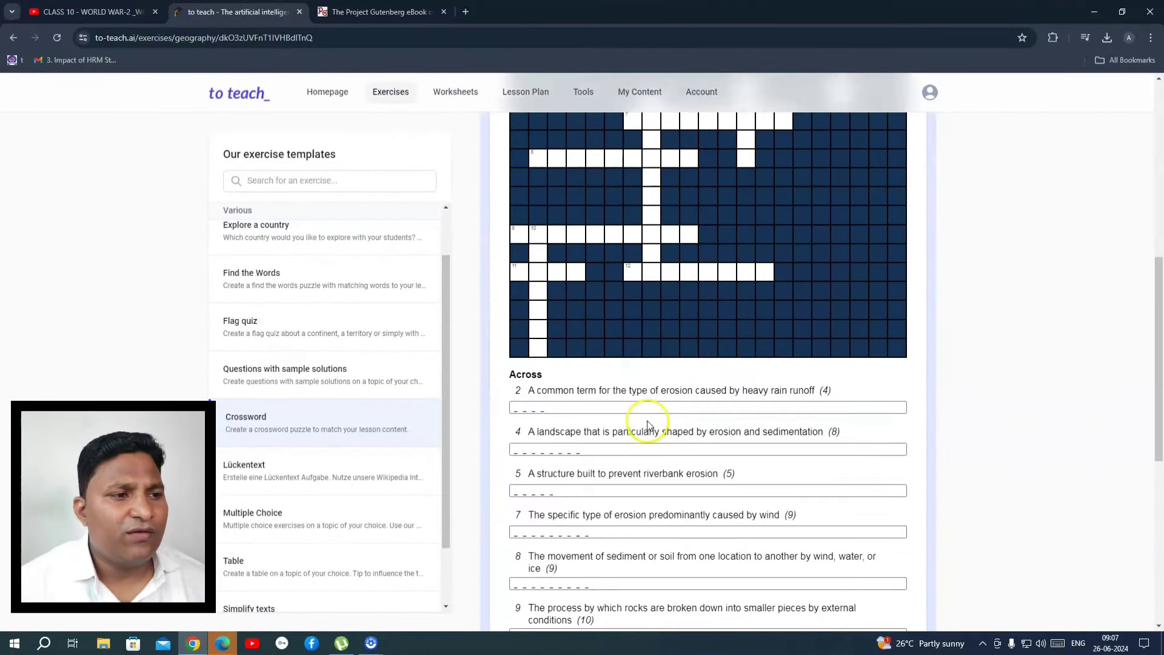
scroll(529, 380, "down", 5)
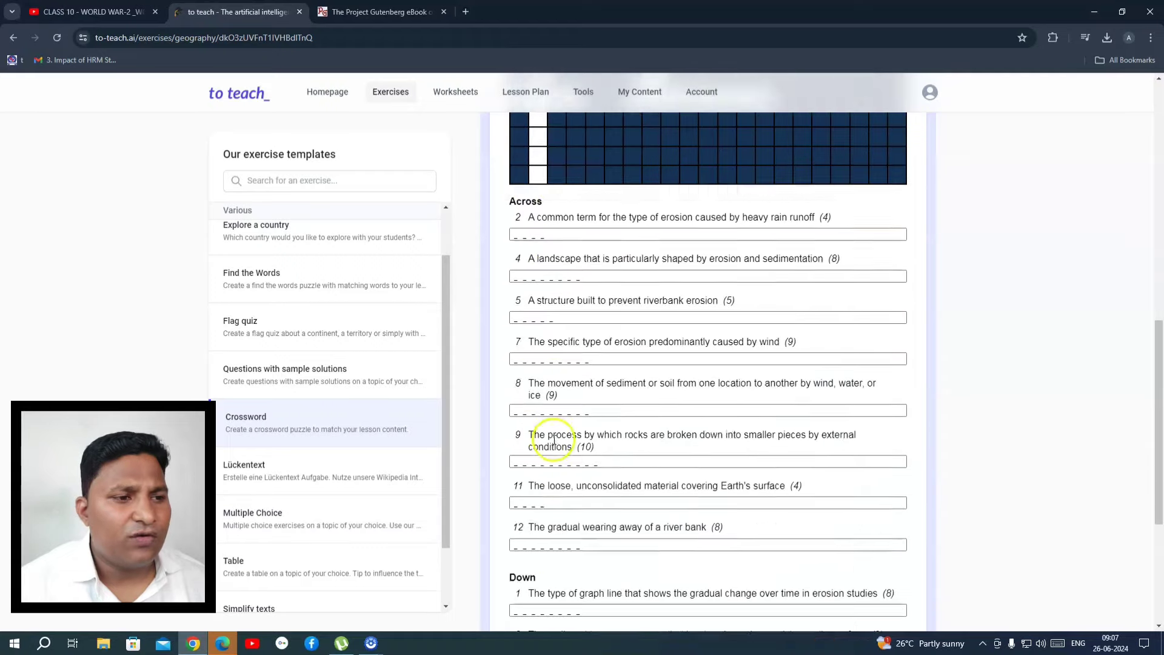
scroll(583, 437, "down", 2)
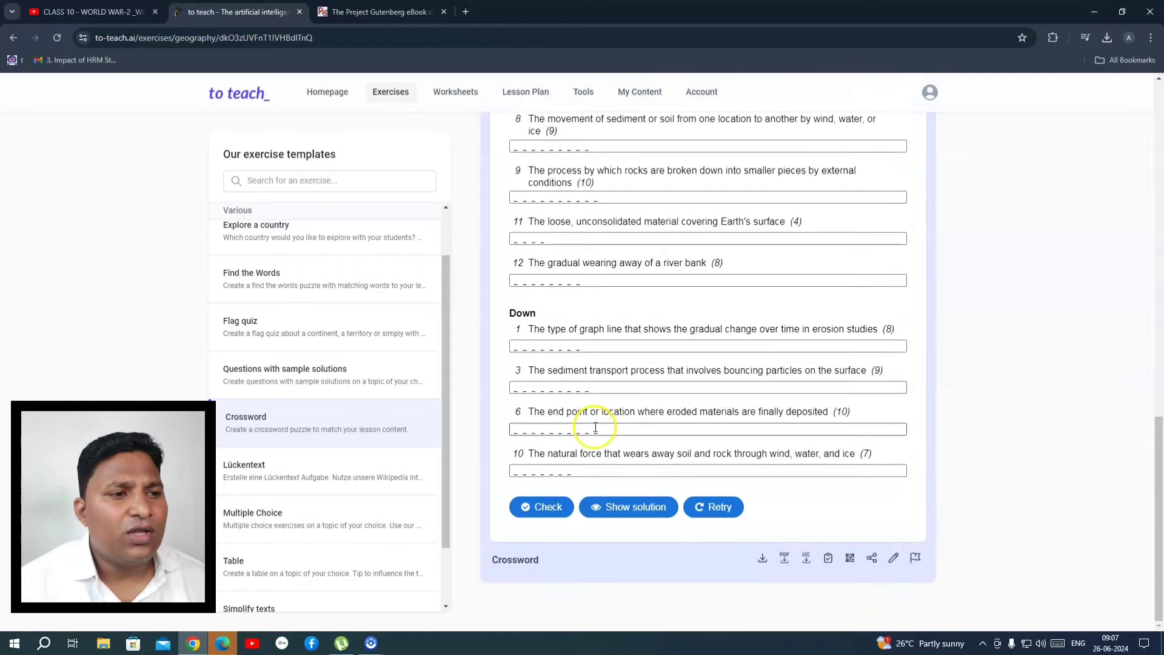
scroll(638, 350, "up", 2)
scroll(638, 351, "up", 2)
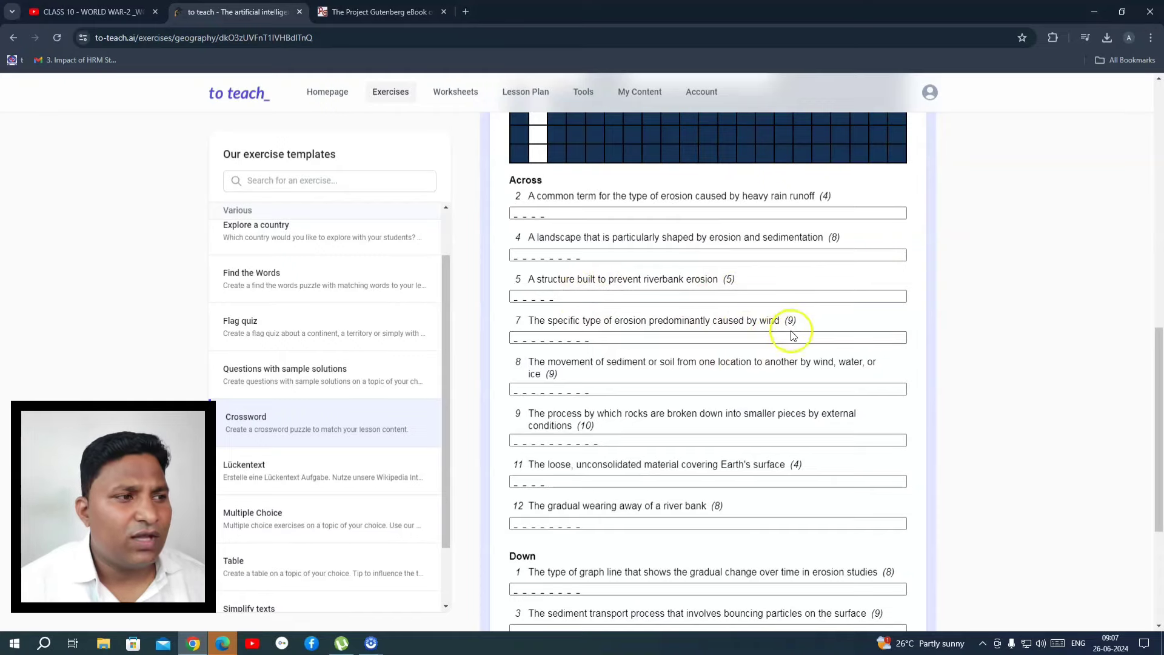
scroll(718, 448, "down", 4)
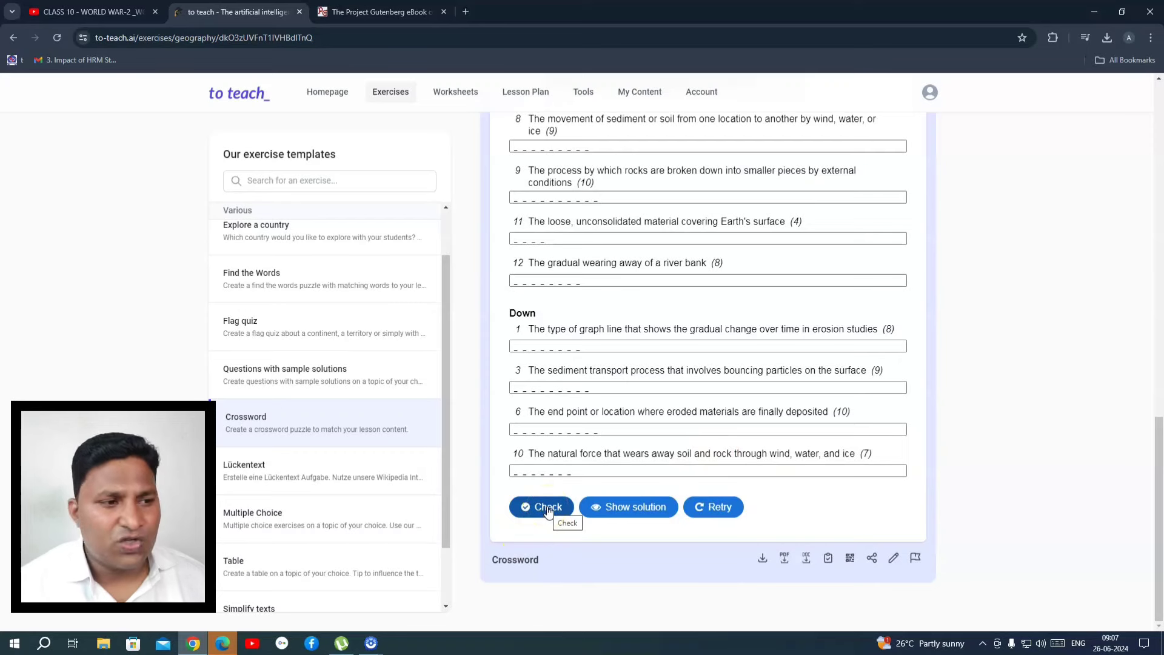
- Examine the crossword's solution option and the options to download it or share it by QR code
left_click(623, 513)
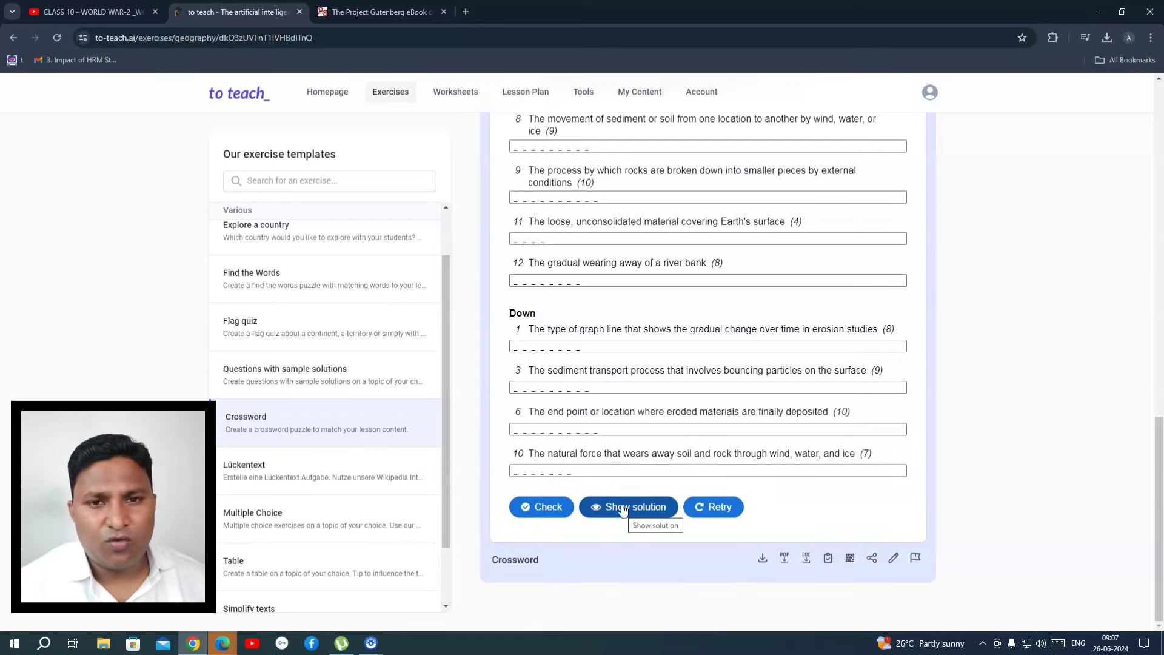
left_click(764, 561)
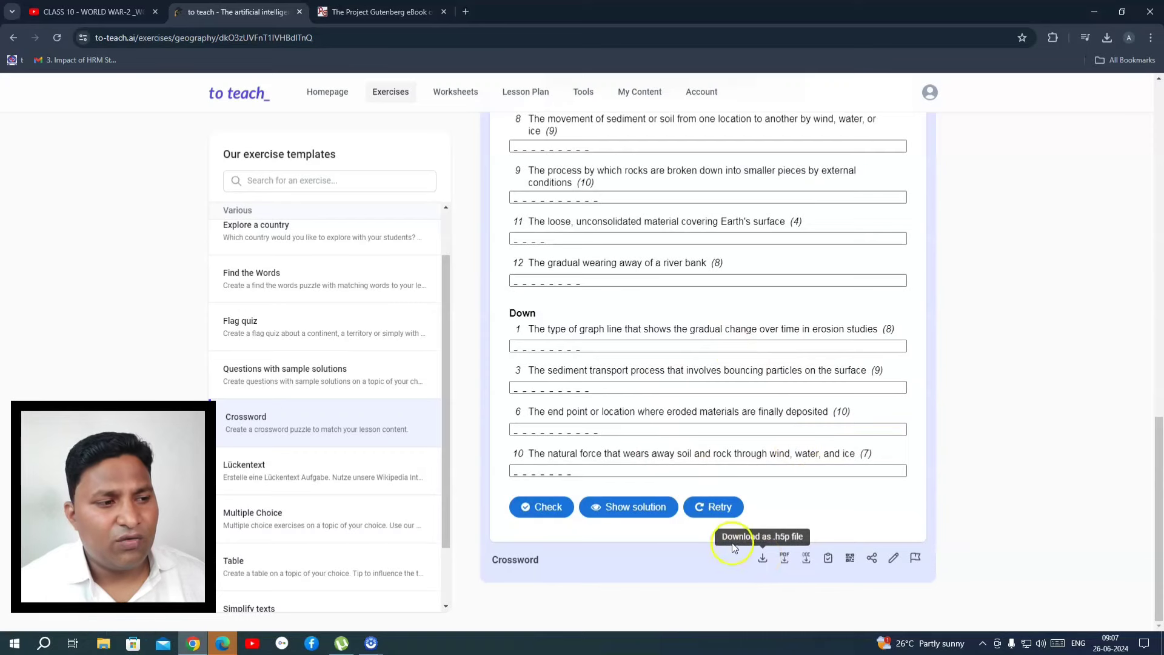
left_click(763, 558)
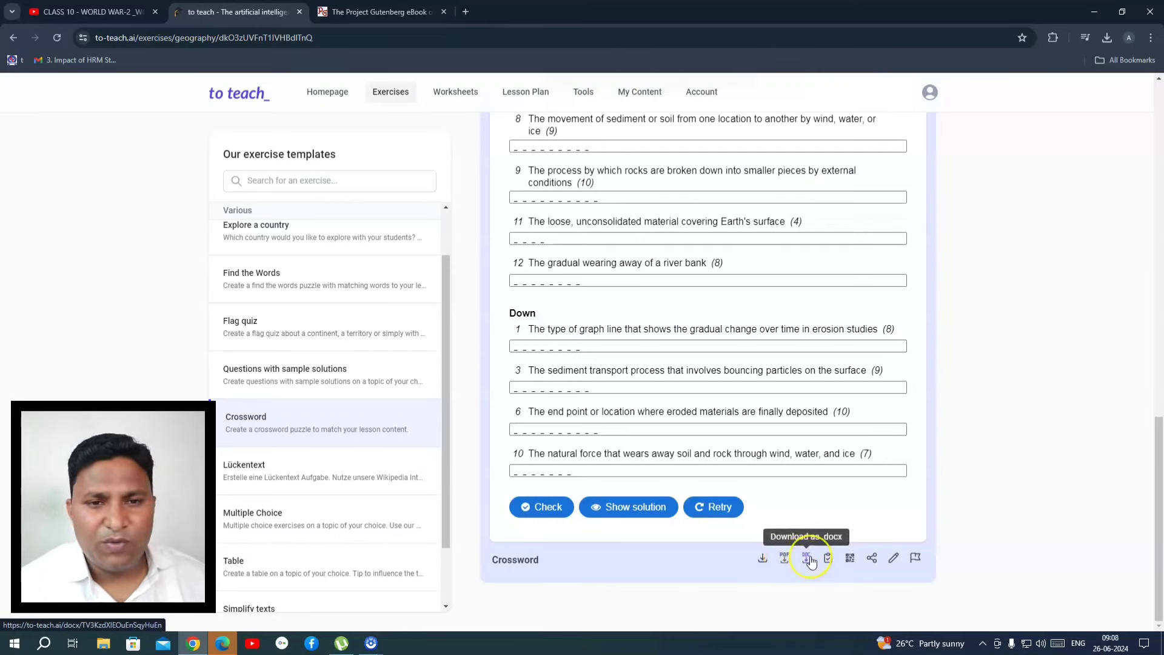
left_click(832, 565)
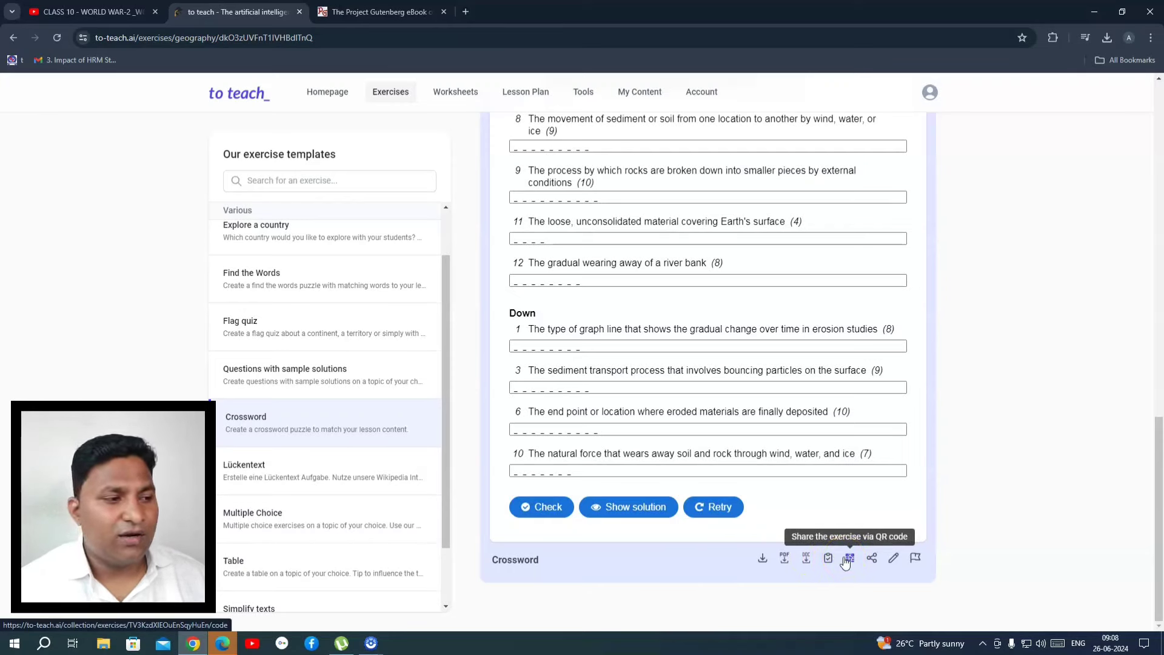
left_click(848, 561)
- Copy the crossword exercise's share link to the clipboard
left_click(873, 567)
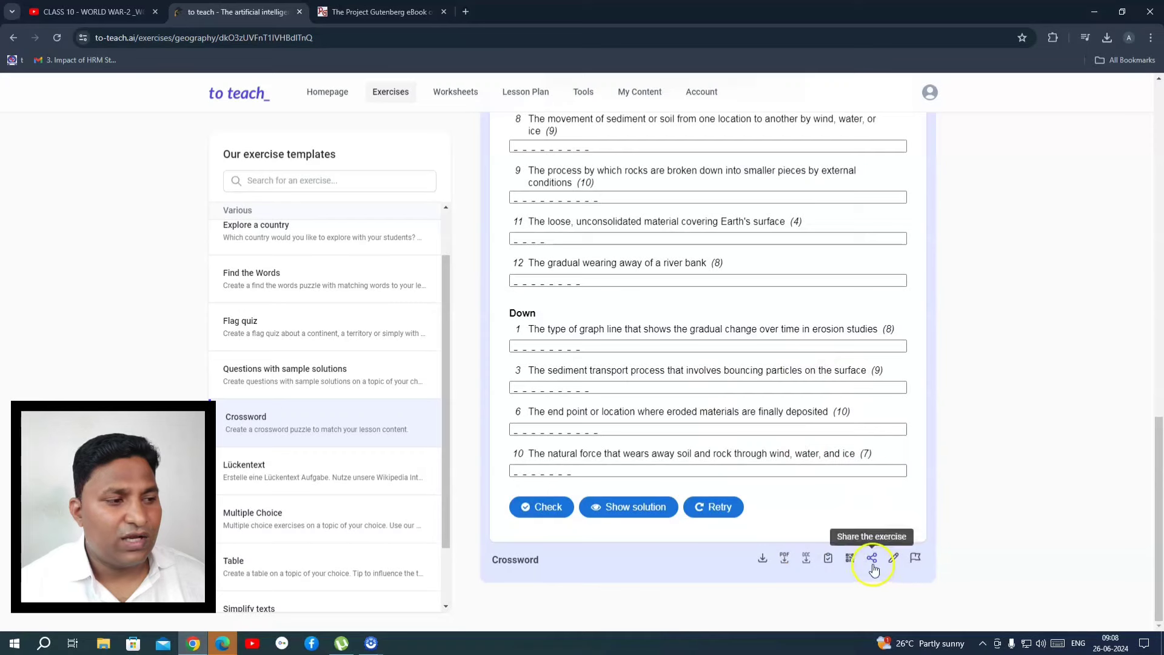
left_click(874, 561)
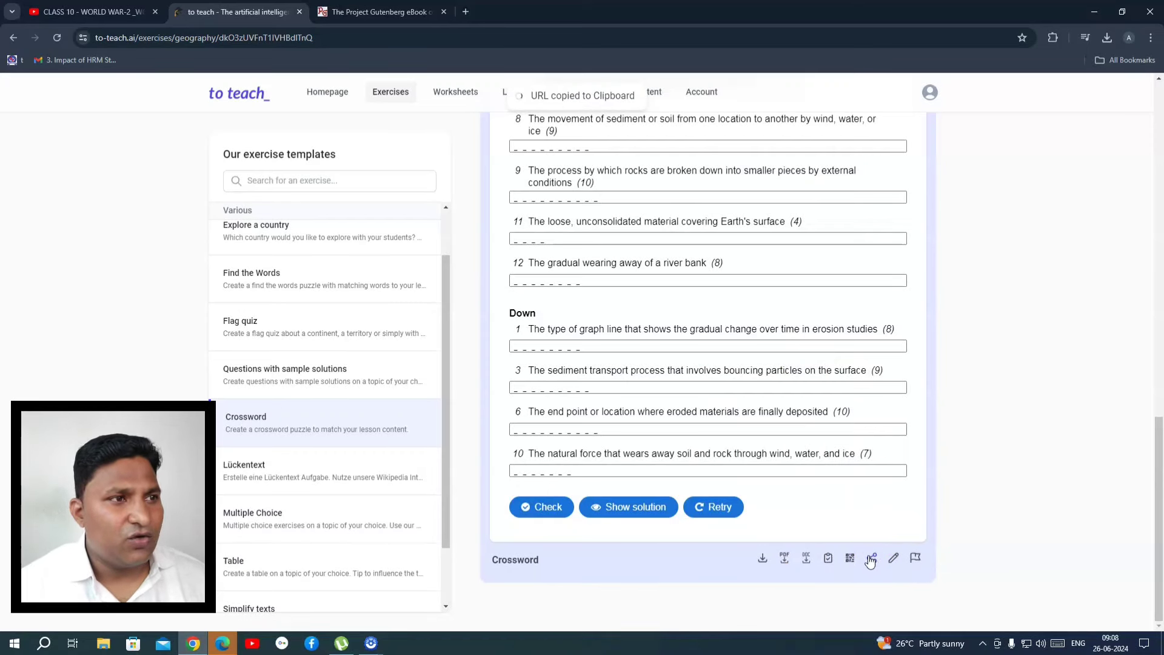
left_click(871, 558)
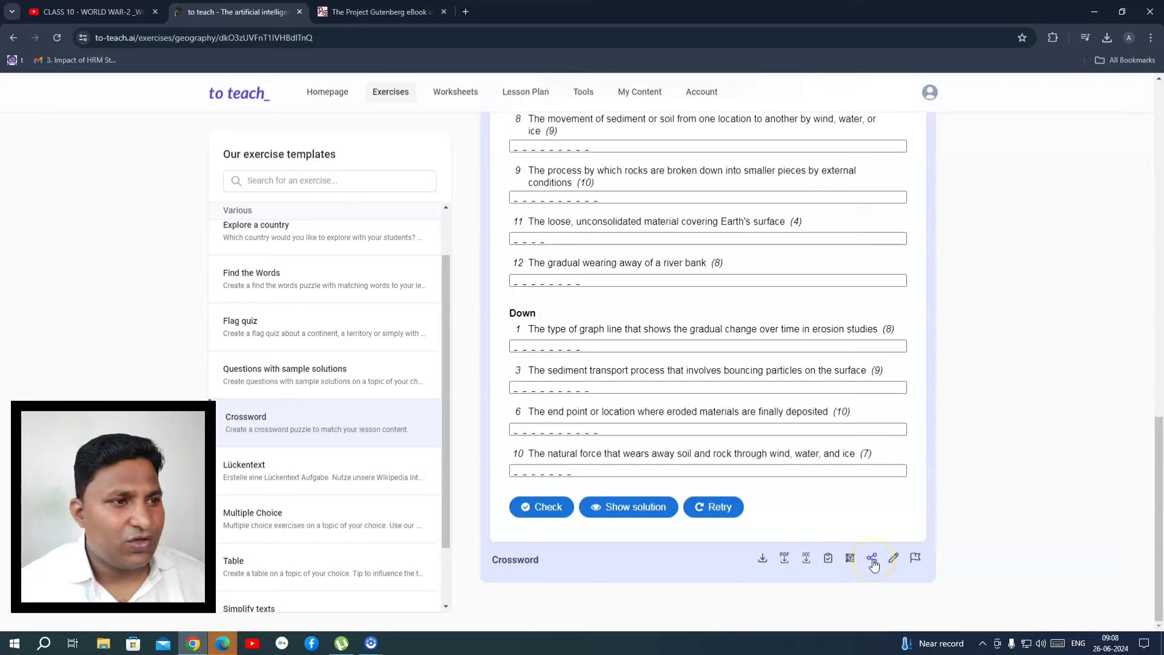
left_click(872, 560)
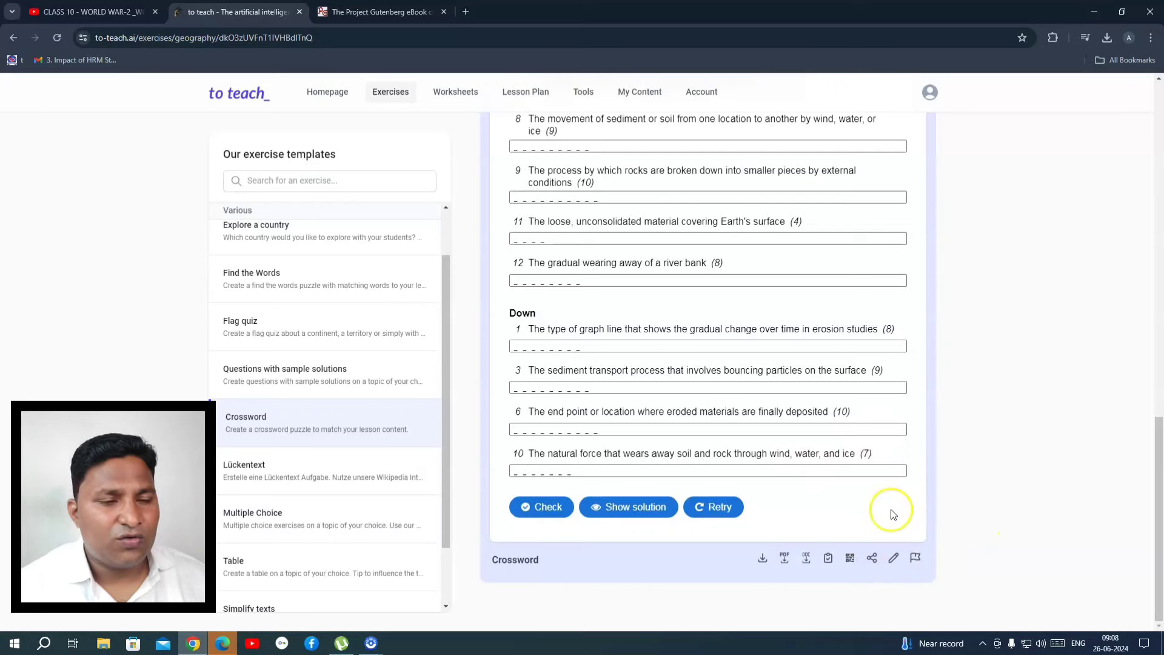
left_click(894, 561)
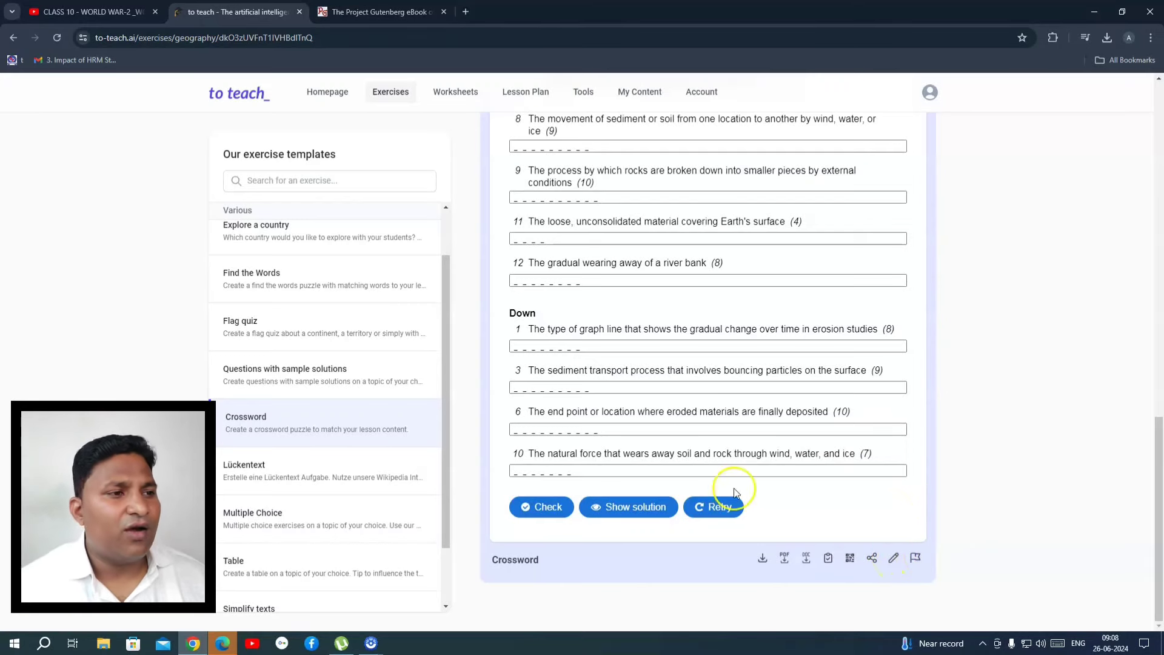
- Look through the remaining Geography exercise templates and return to the exercise subject selection
scroll(395, 591, "down", 2)
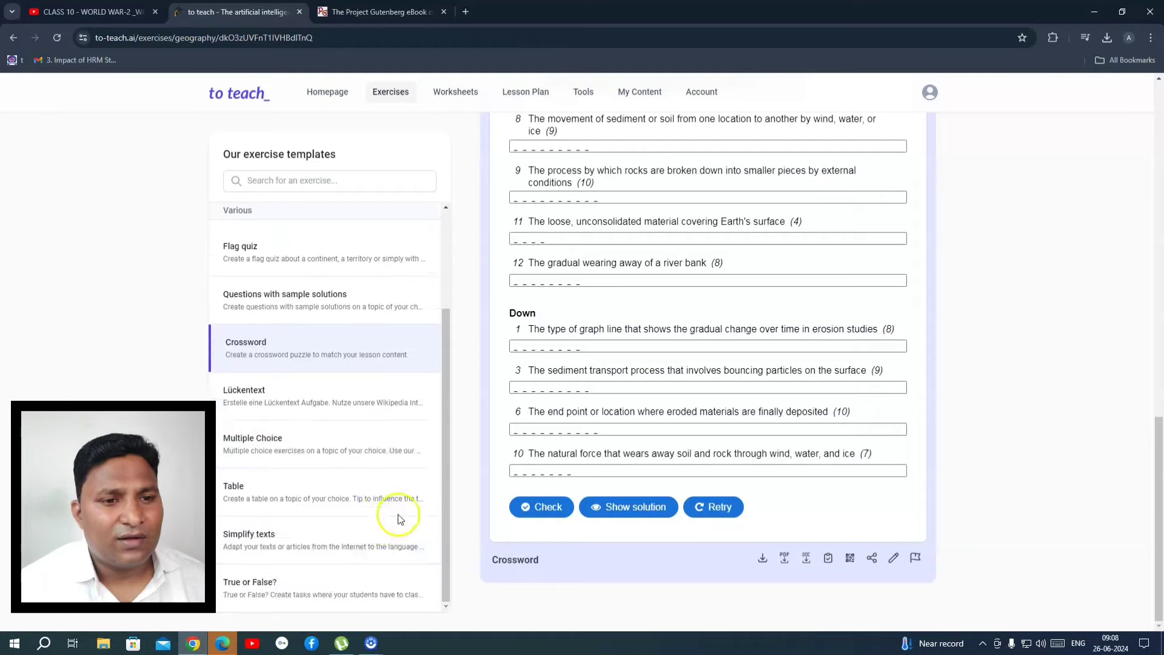
scroll(429, 468, "up", 10)
left_click(390, 94)
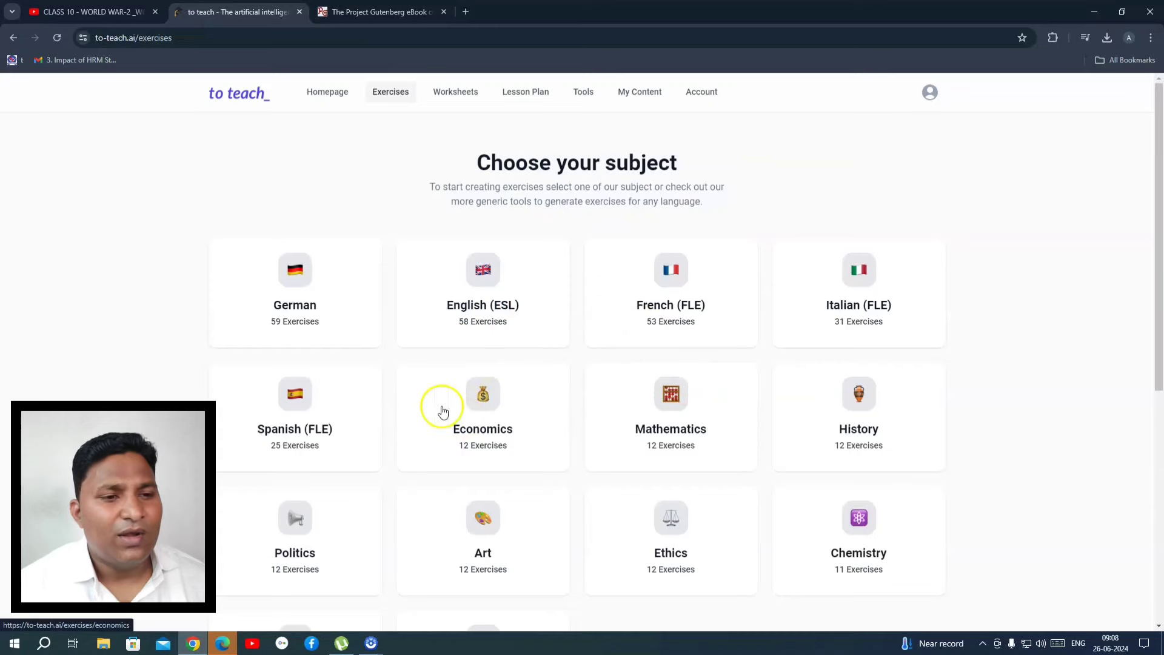
- Open the worksheet library and browse its popular worksheets and the full worksheet list
left_click(455, 97)
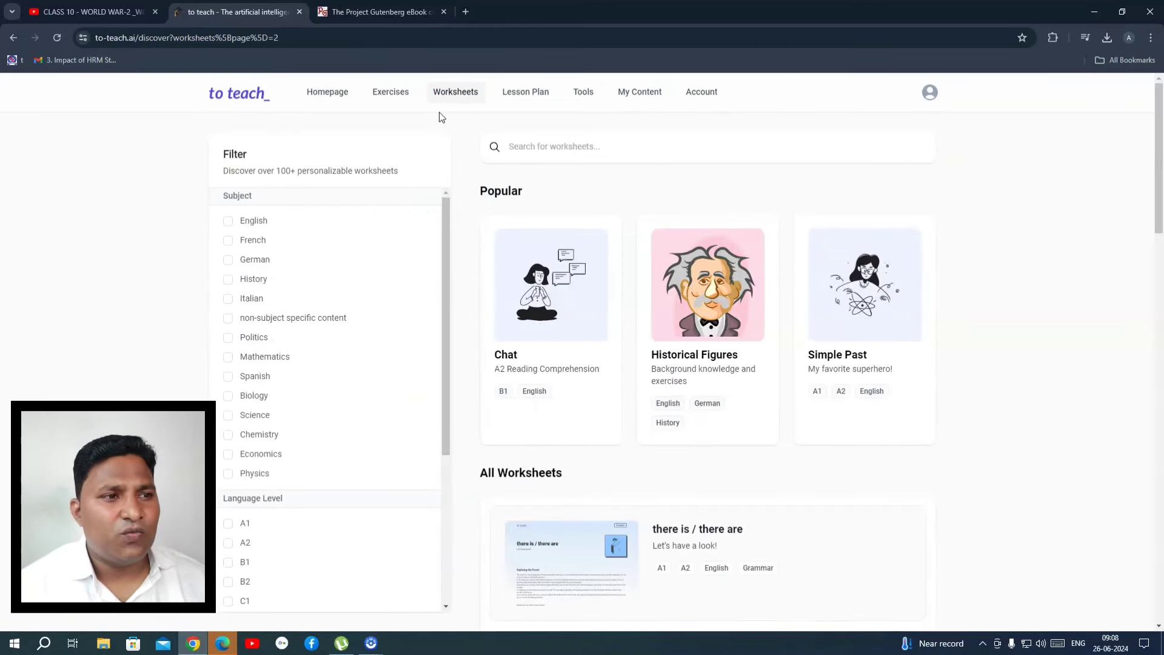
scroll(668, 373, "down", 1)
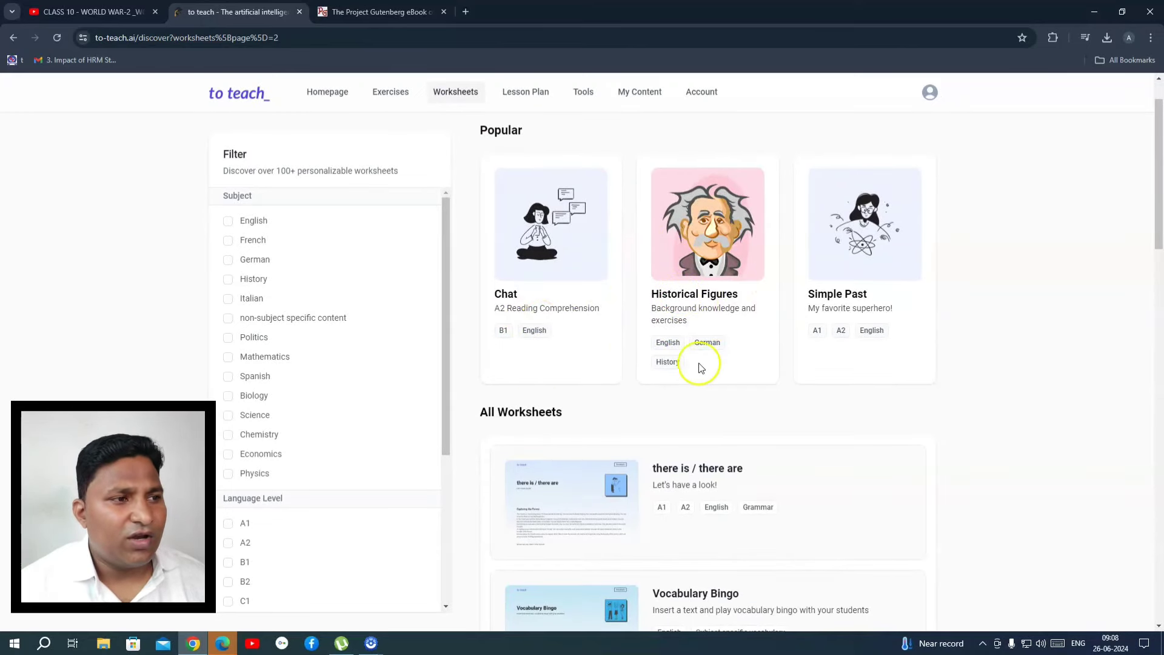
scroll(764, 429, "down", 3)
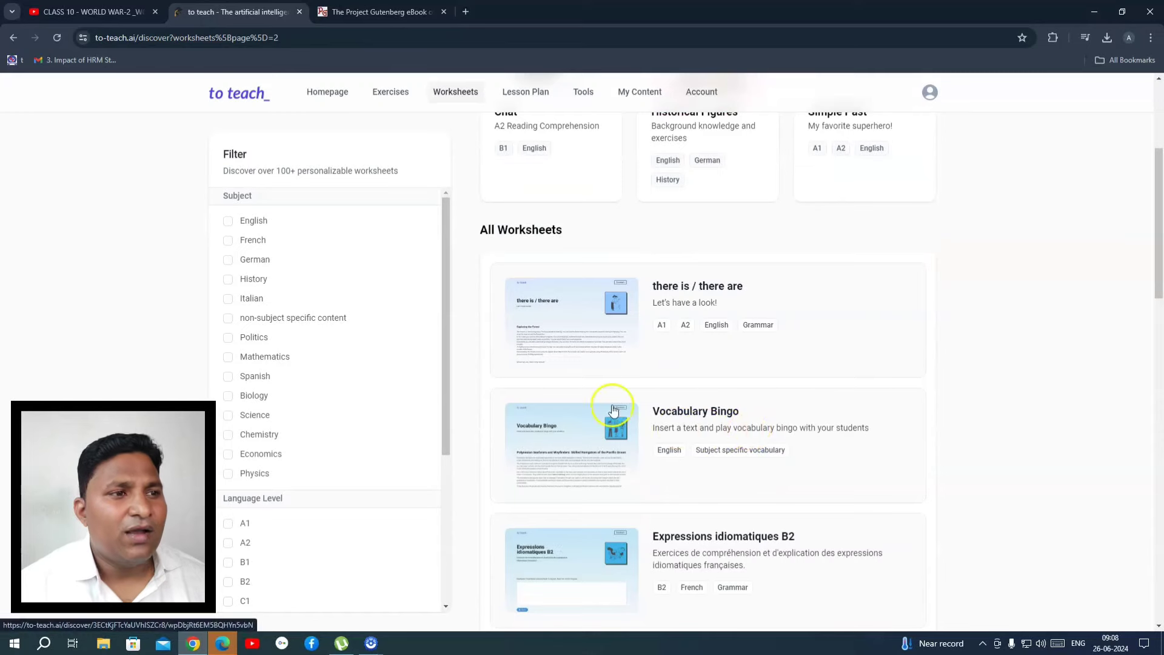
scroll(661, 545, "down", 12)
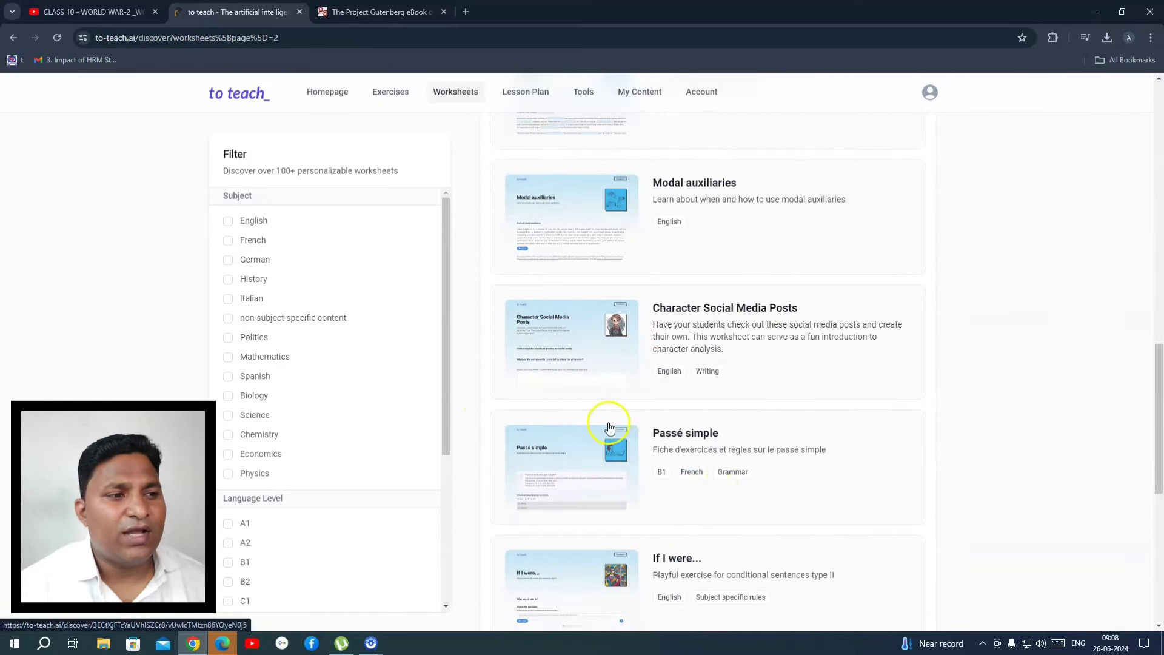
scroll(403, 493, "up", 3)
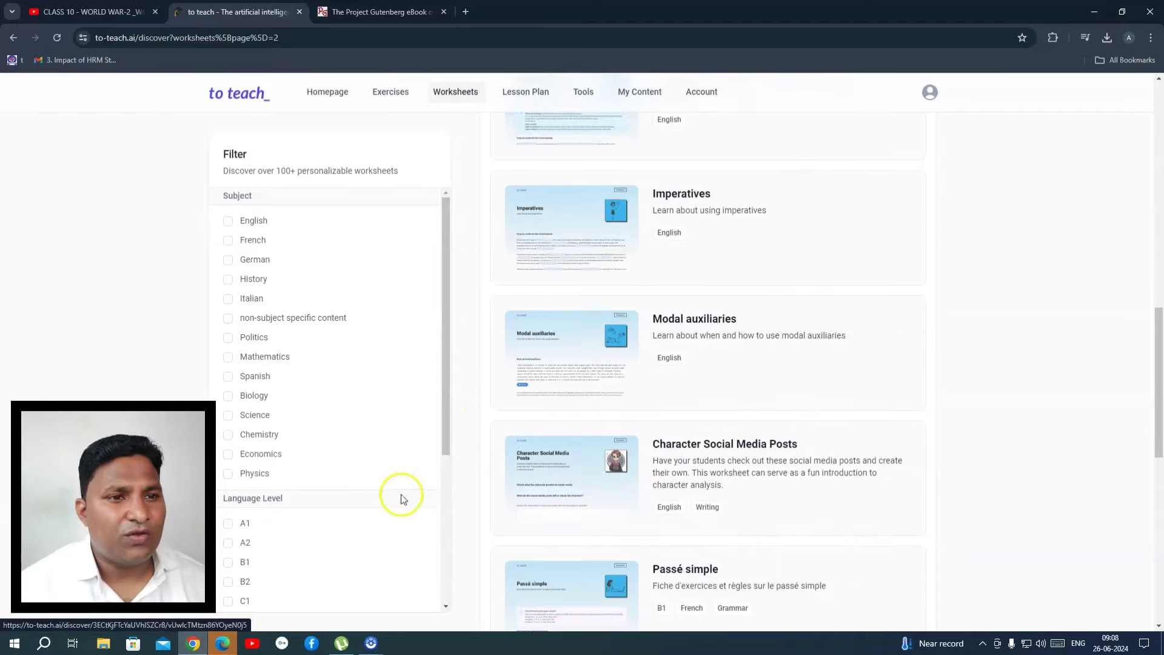
- Filter the worksheets by the subject English and browse the matching worksheets
left_click(228, 220)
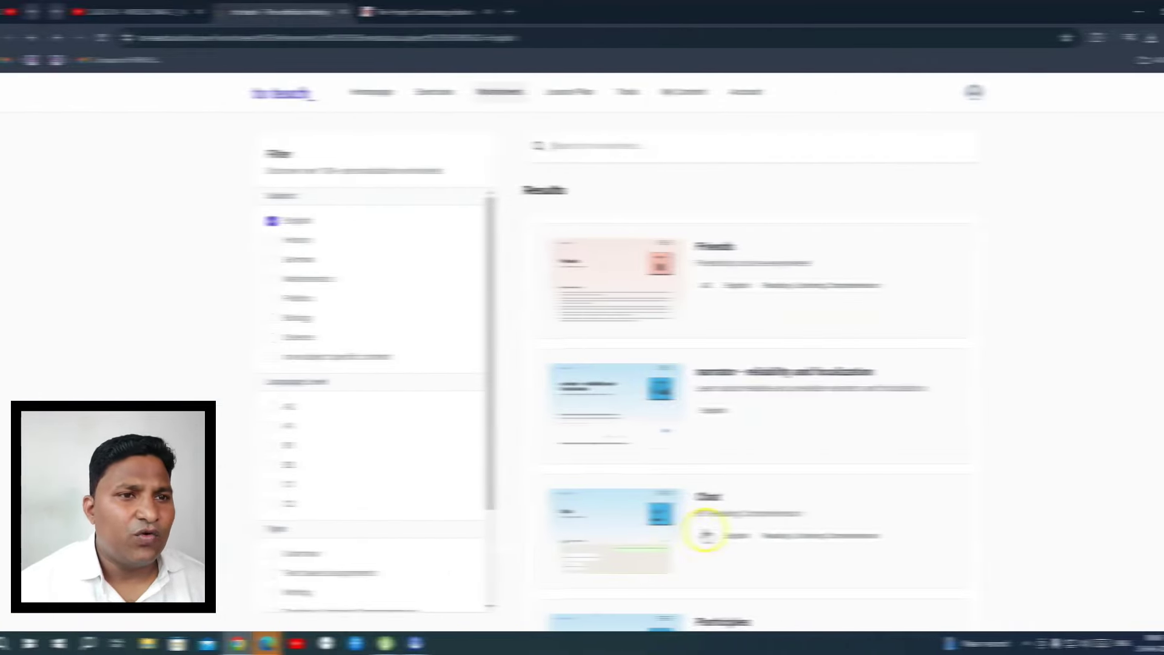
scroll(671, 510, "down", 3)
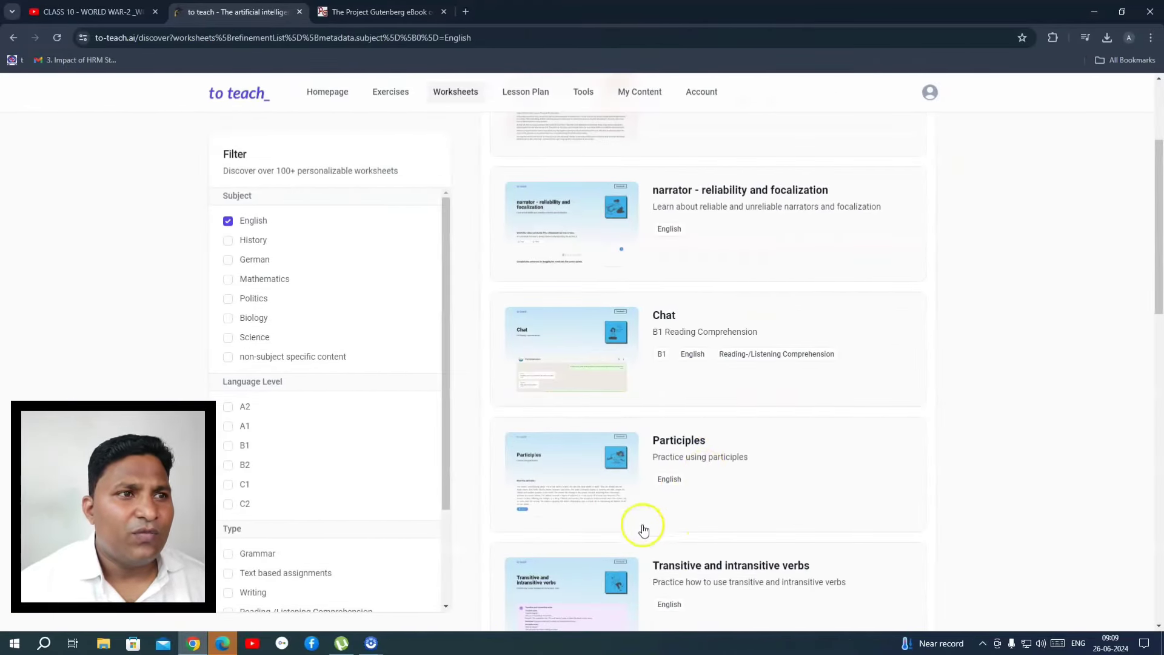
scroll(655, 484, "down", 4)
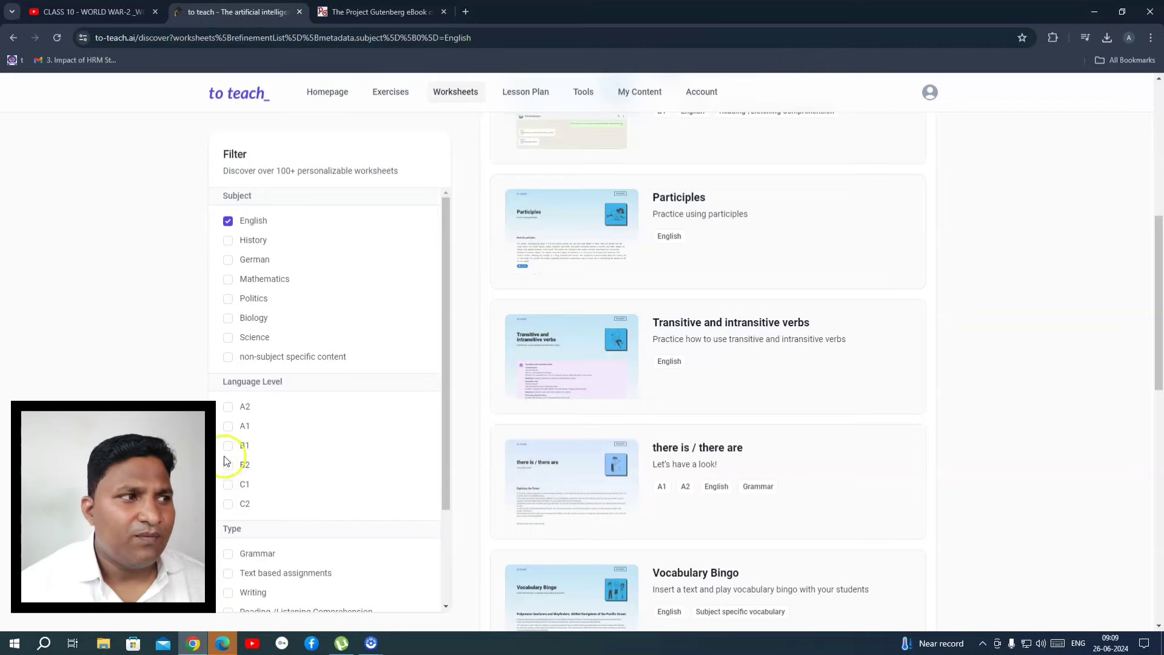
- Narrow the English worksheets to language level A2 and type Grammar, and look through the matching ones
left_click(229, 406)
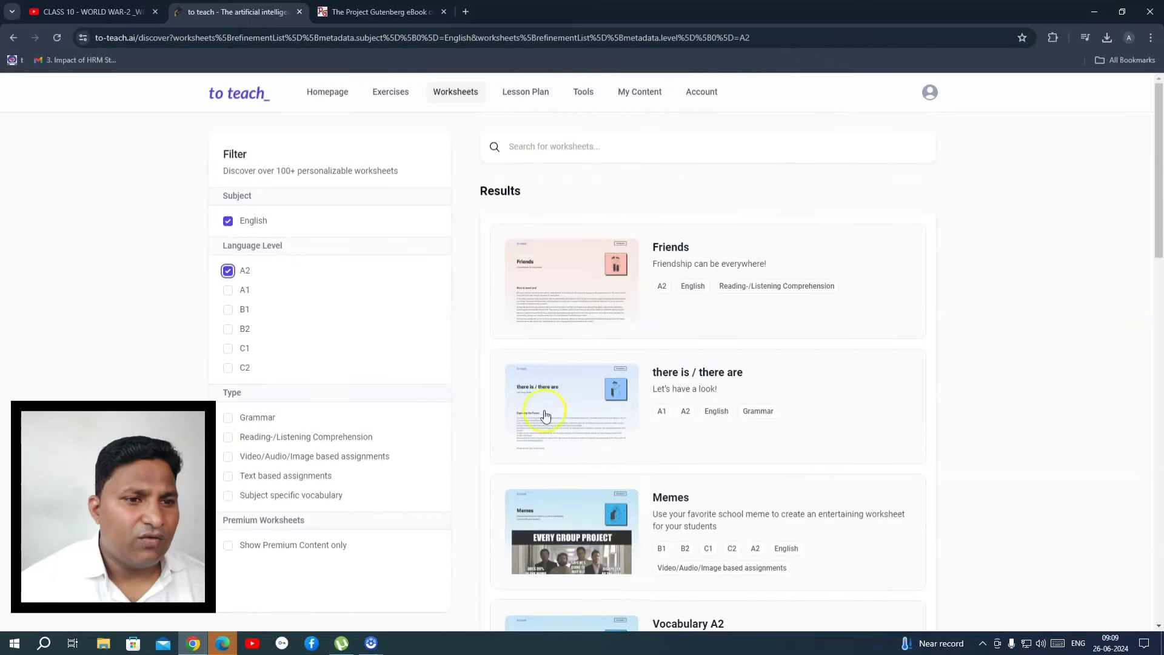
left_click(228, 419)
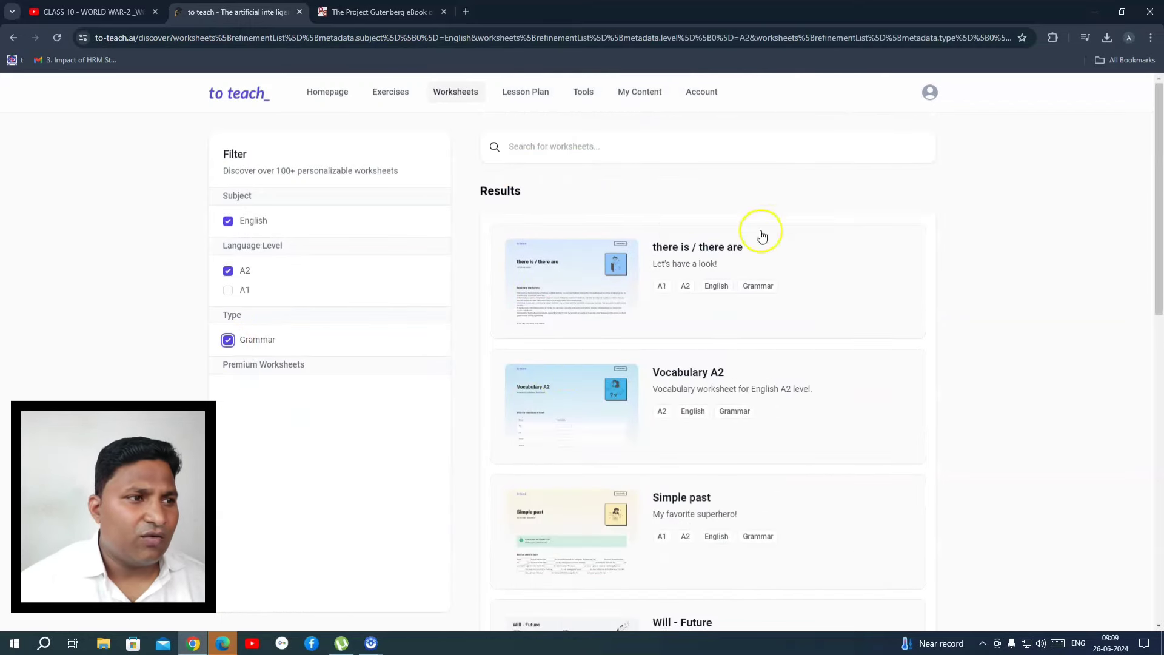
scroll(757, 537, "down", 4)
scroll(757, 537, "down", 7)
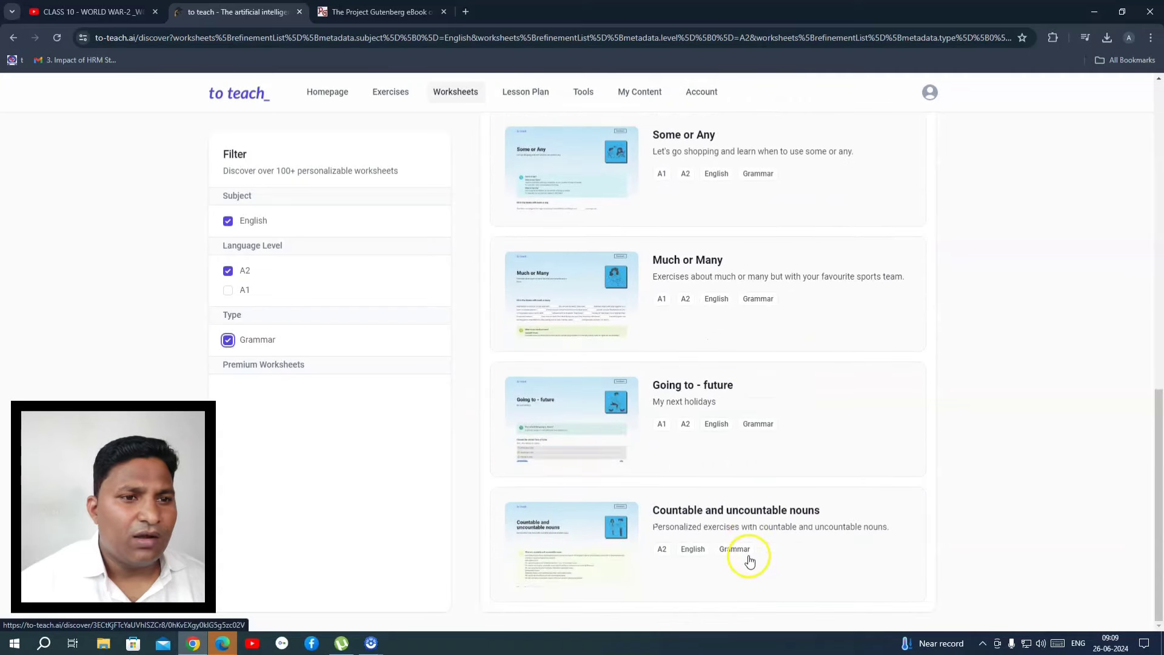
scroll(660, 485, "up", 10)
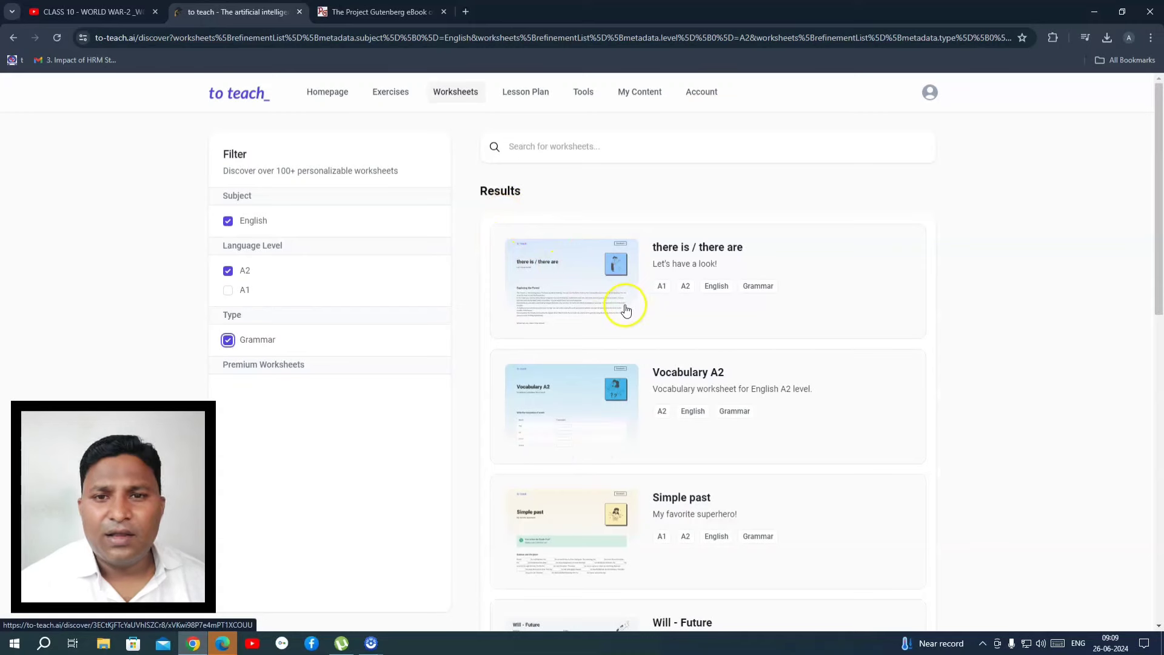
- Remove the A2 and Grammar filters and browse the English worksheets and the available filter types
left_click(252, 274)
left_click(229, 378)
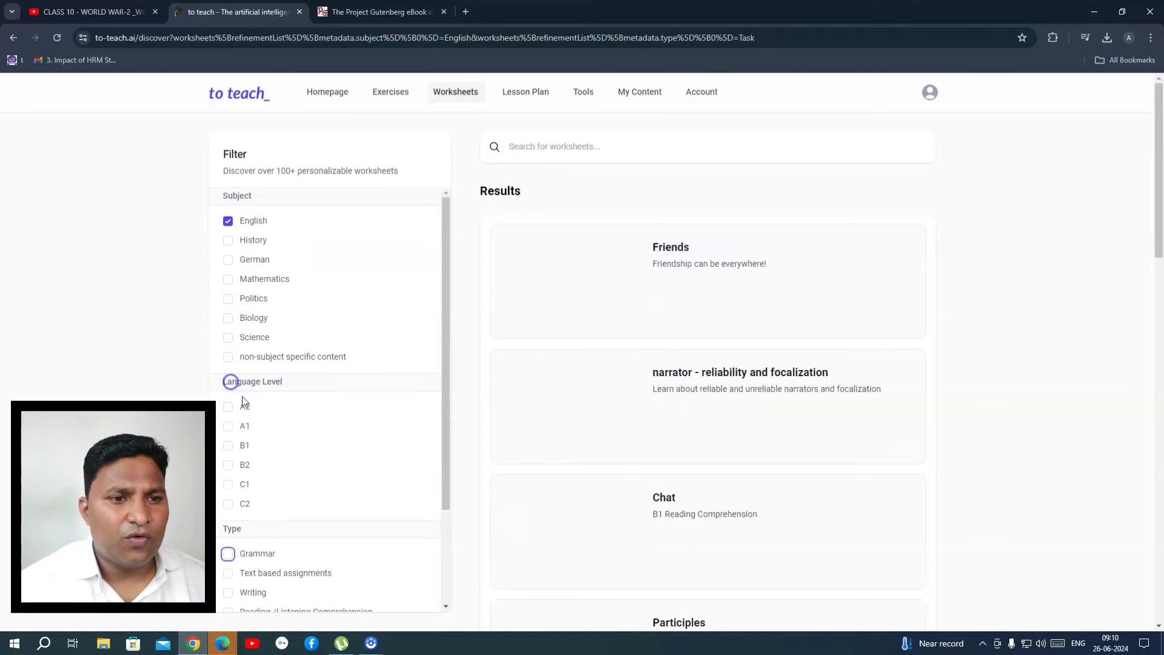
scroll(801, 549, "down", 4)
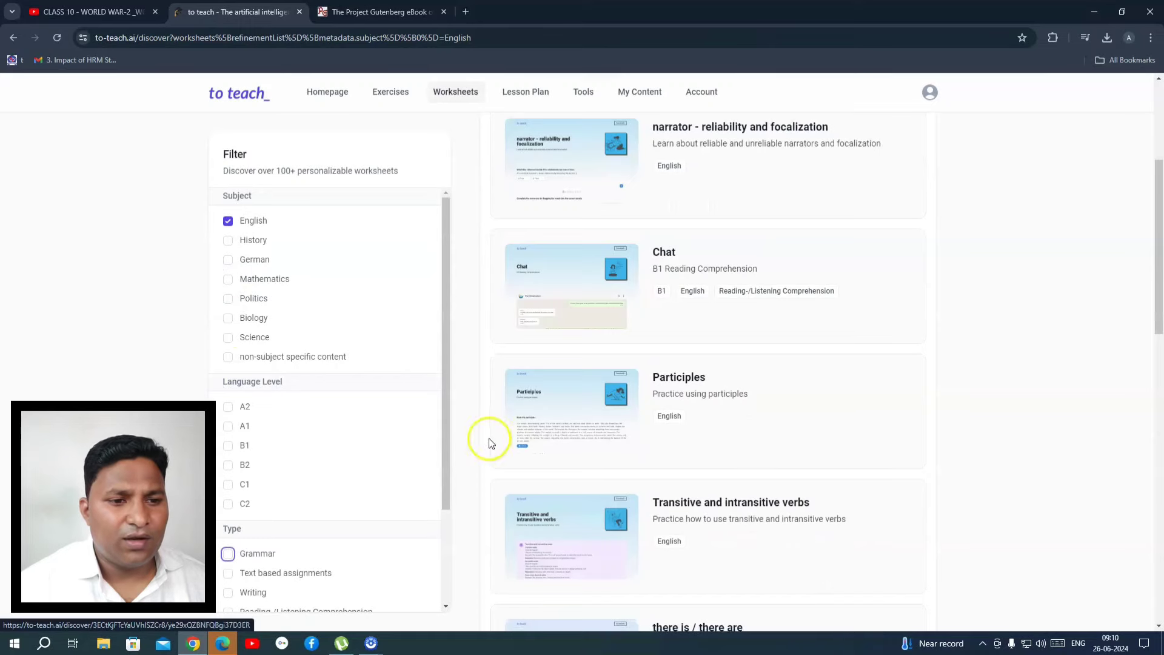
scroll(345, 481, "down", 8)
scroll(656, 338, "up", 4)
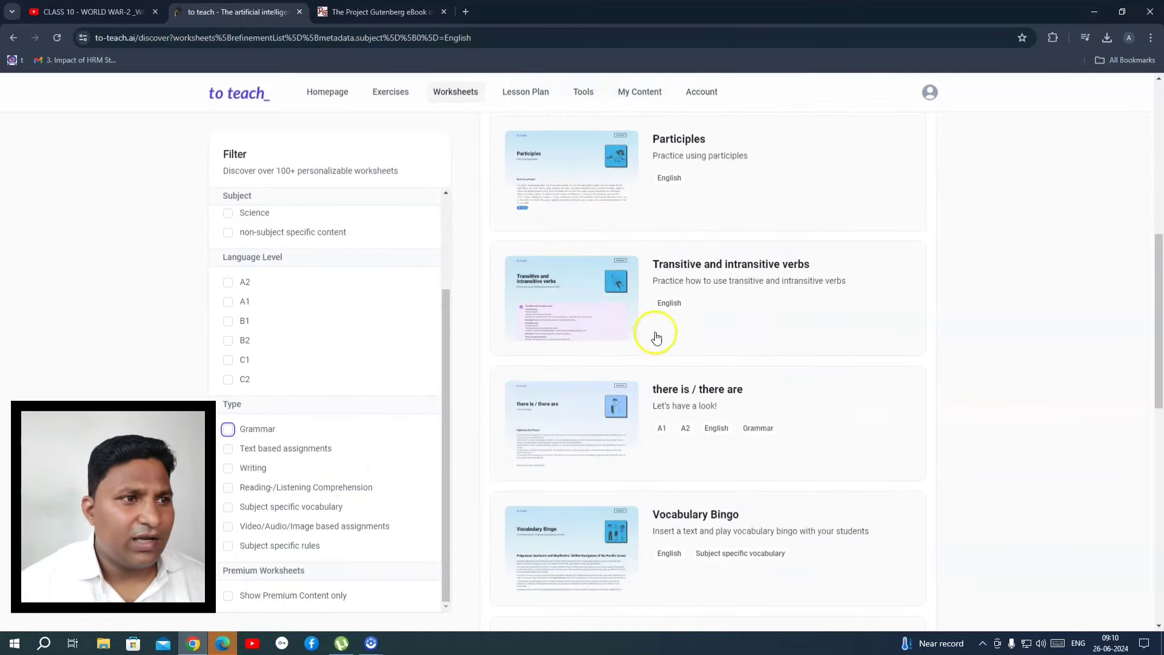
scroll(656, 337, "up", 8)
- Search the worksheets for "eyes" and open the tool for creating a new worksheet
left_click(539, 147)
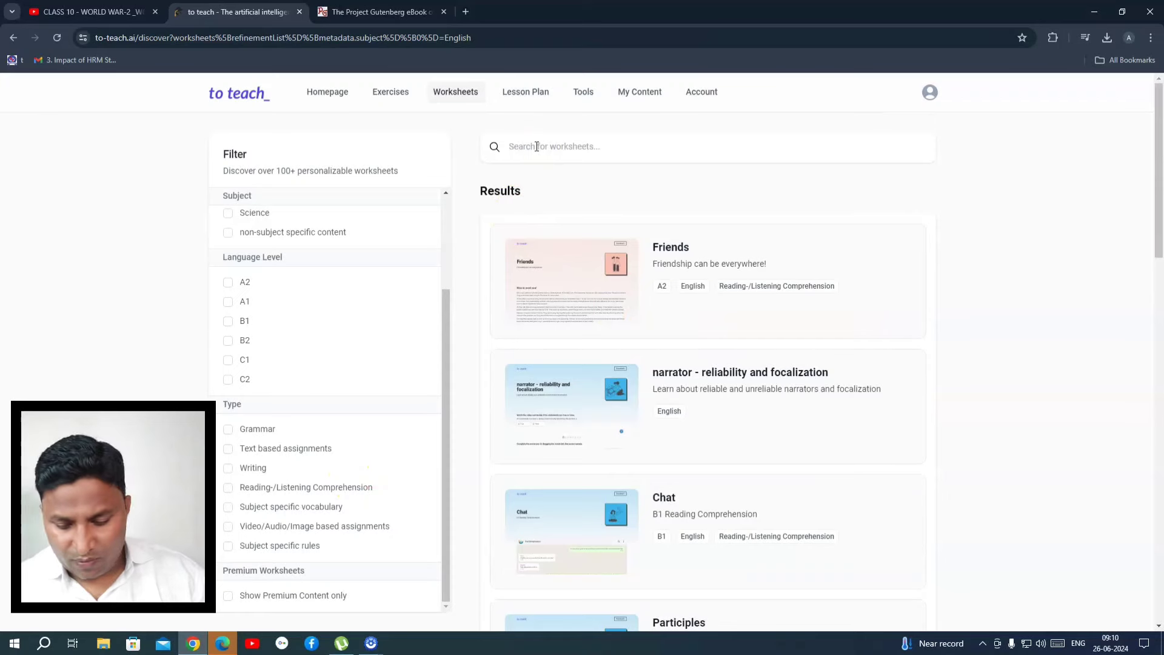
type("eyes")
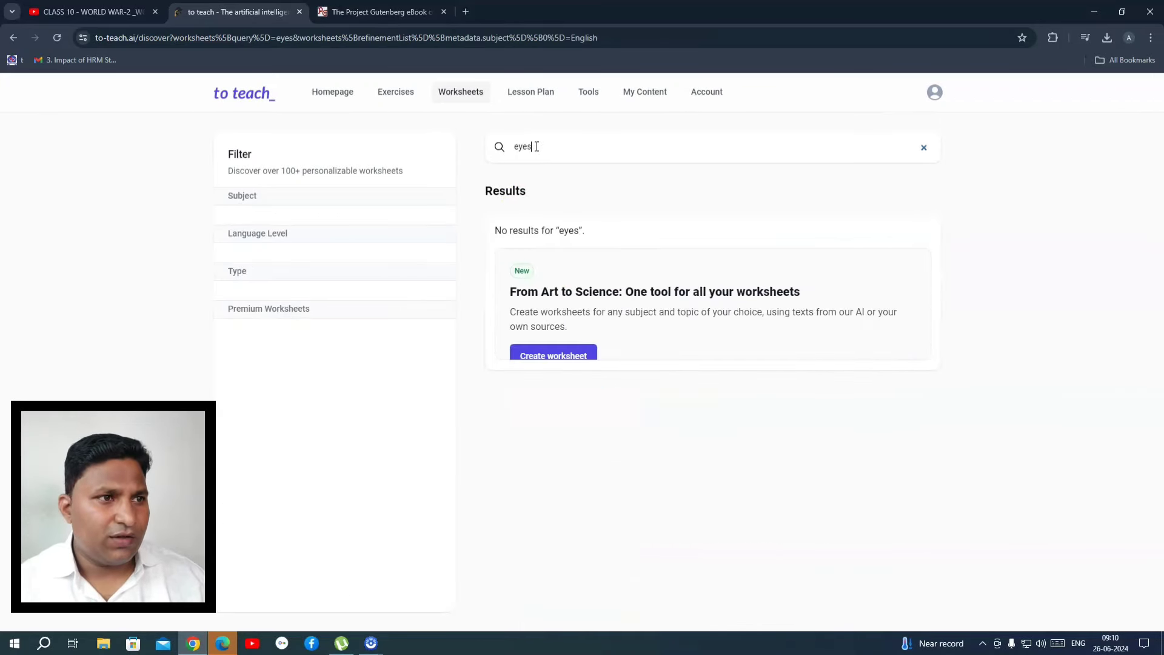
left_click(572, 356)
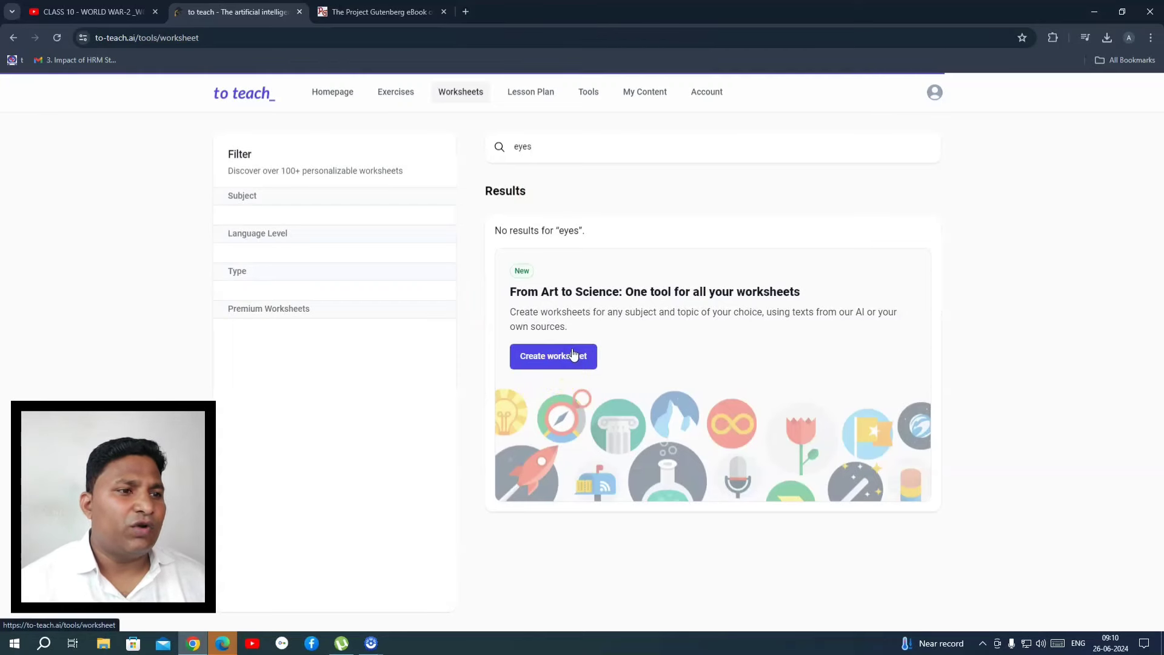
- Set the new worksheet's topic to the suggested topic Eye
left_click(273, 351)
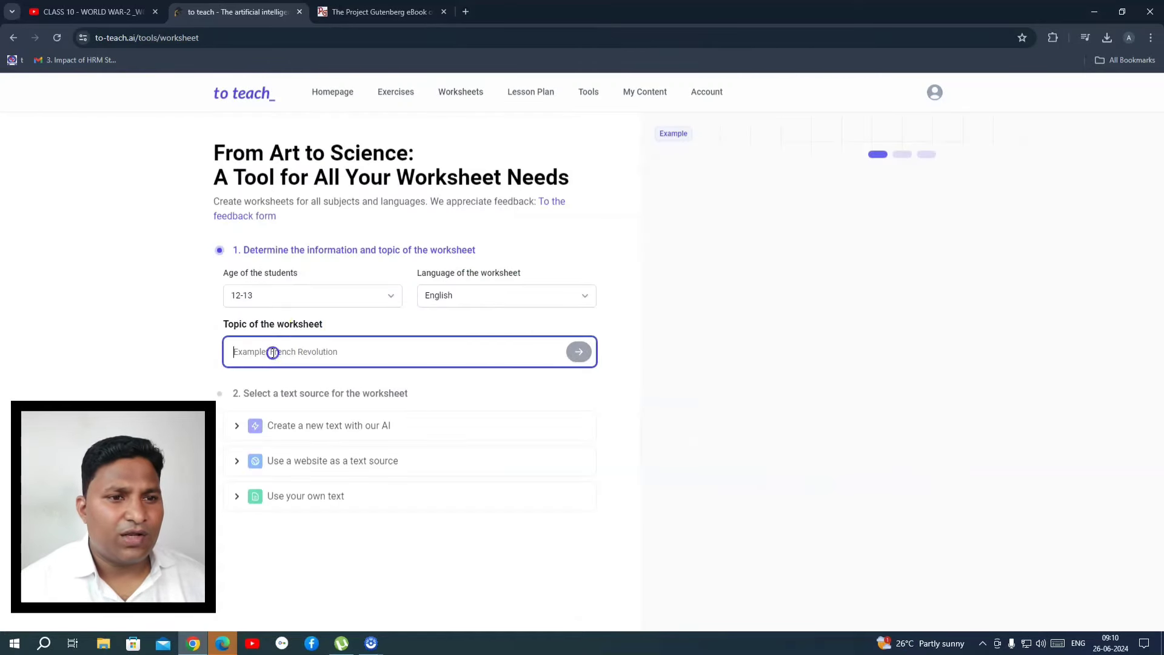
type("Eyes")
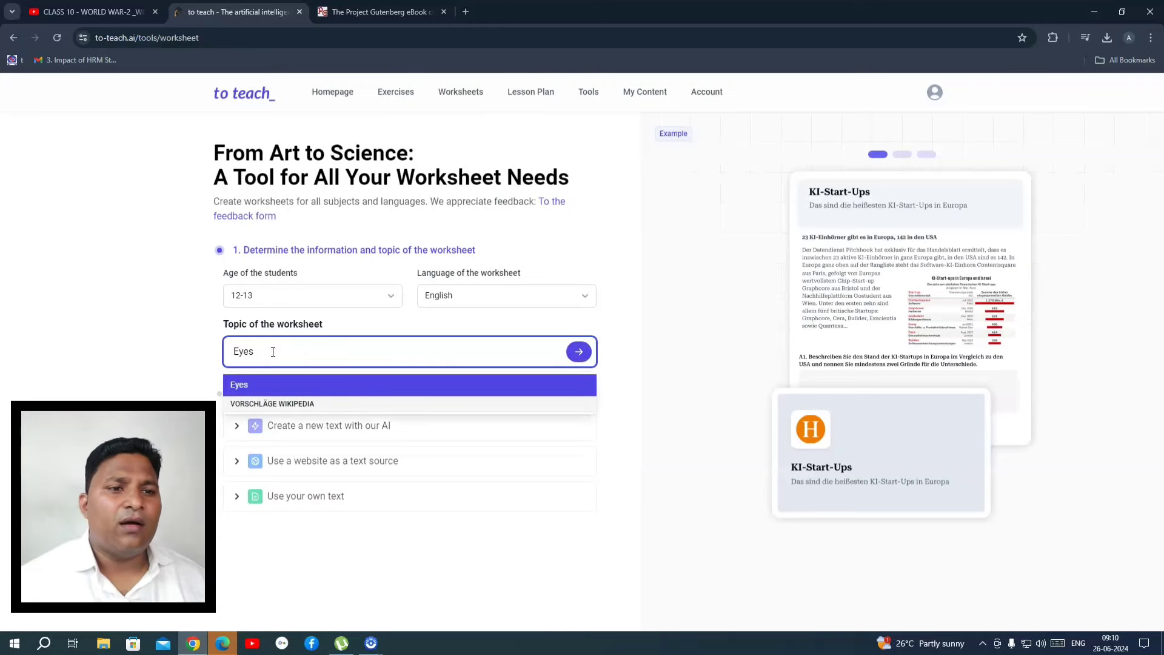
left_click(250, 418)
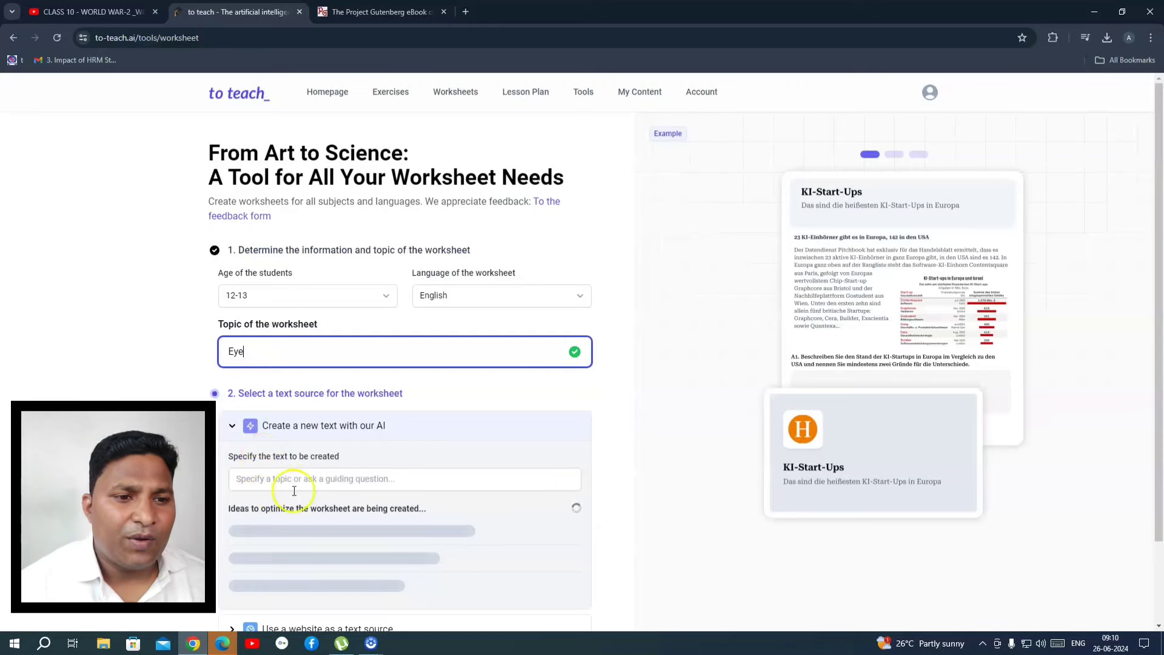
- Choose the suggested idea "Evolution of Vision Systems in Animals" for the worksheet's AI-created text
scroll(295, 480, "down", 2)
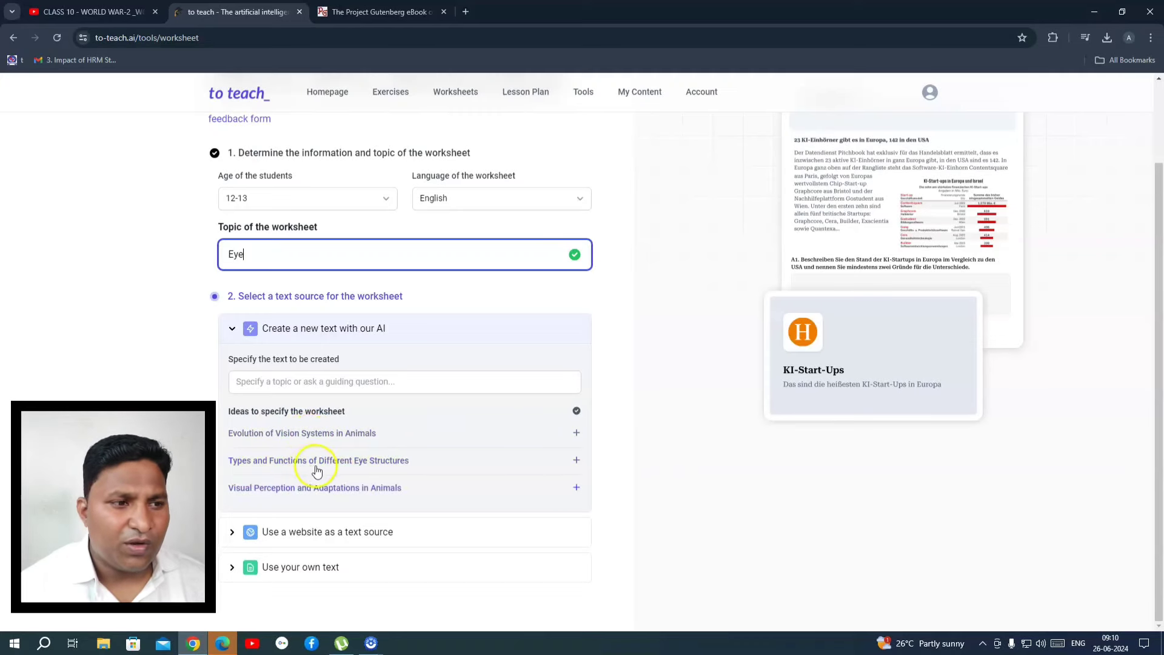
left_click(577, 435)
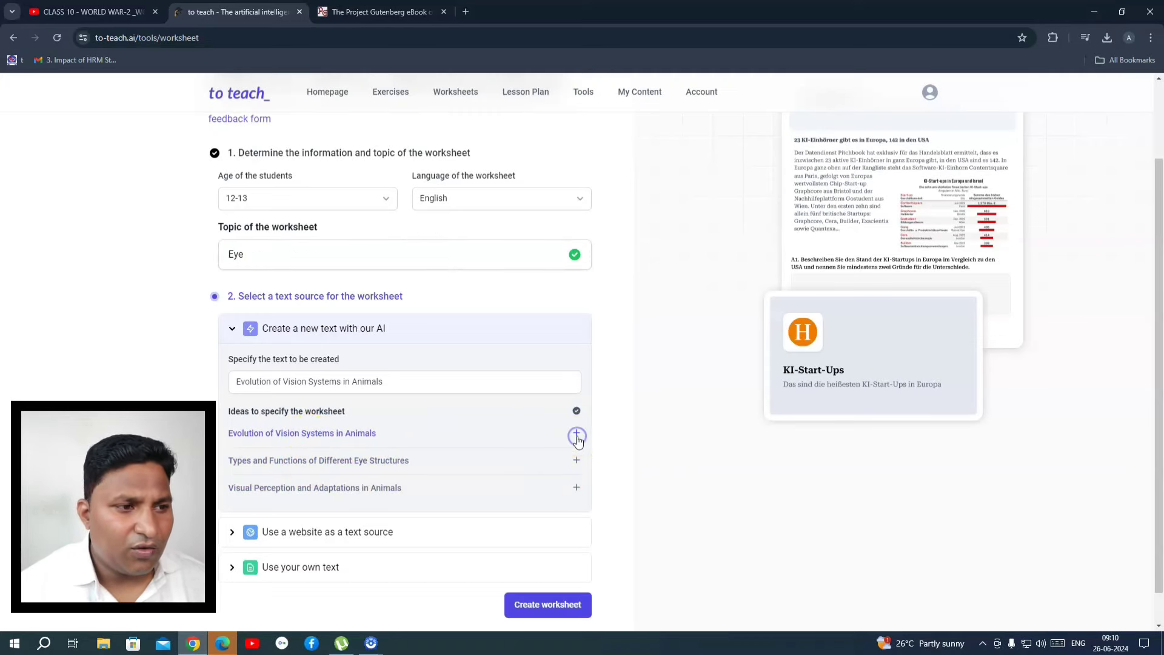
scroll(578, 441, "down", 1)
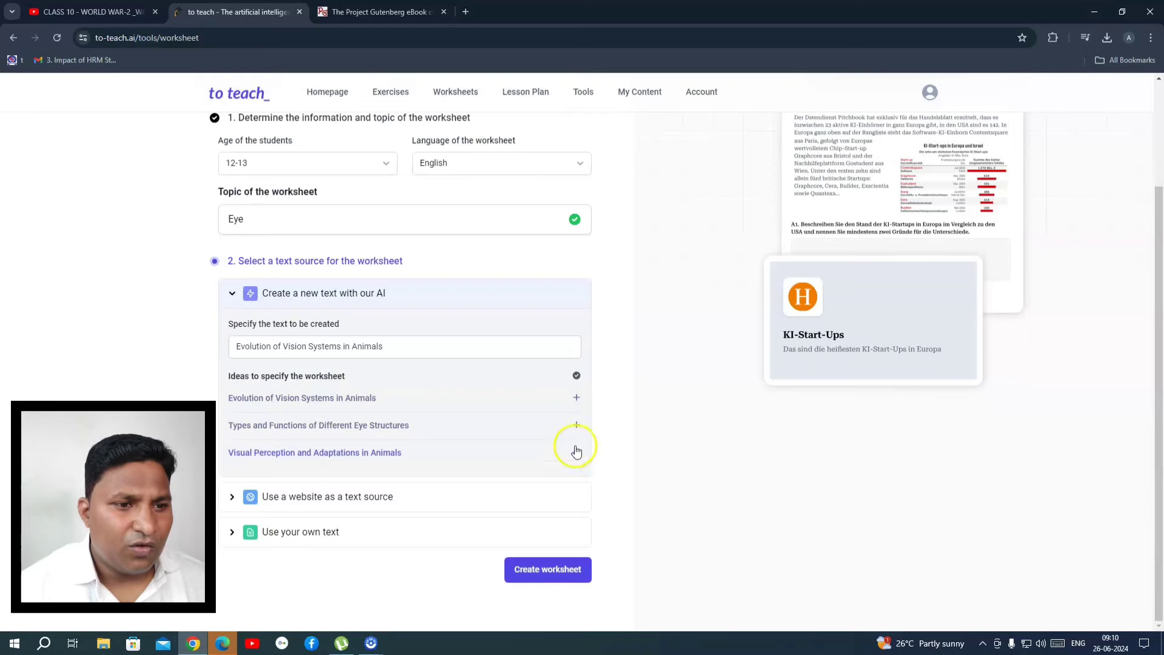
- Choose the idea "Visual Perception and Adaptations in Animals" for the worksheet text and shorten it to "Visual Perception and Adaptations"
left_click(575, 452)
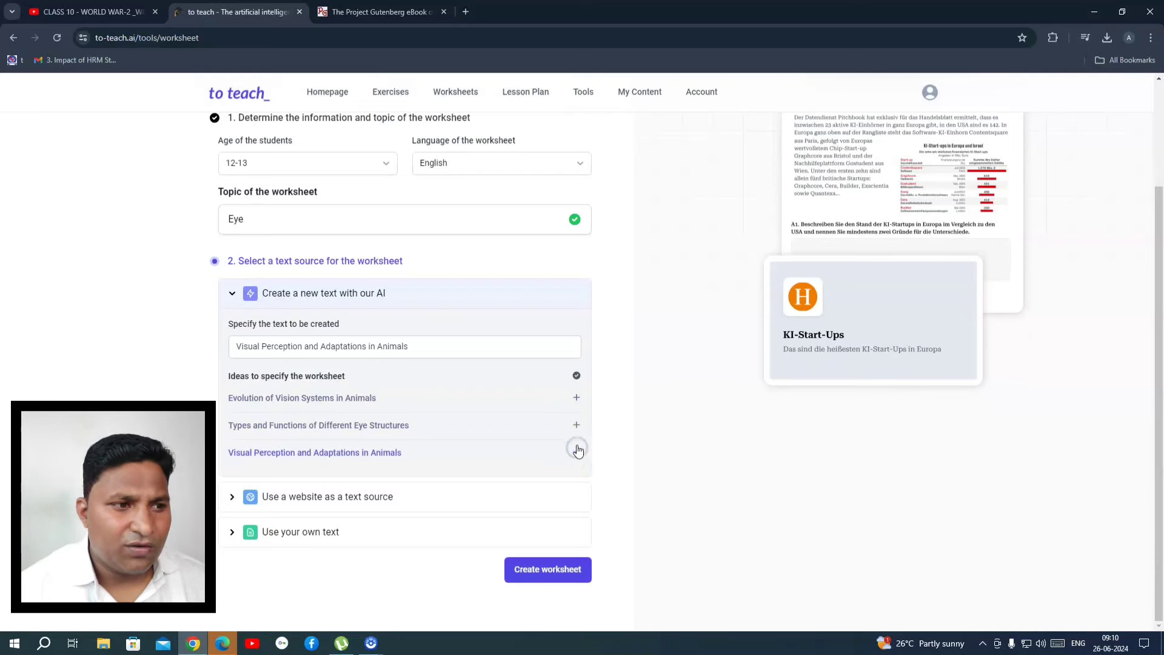
left_click(407, 349)
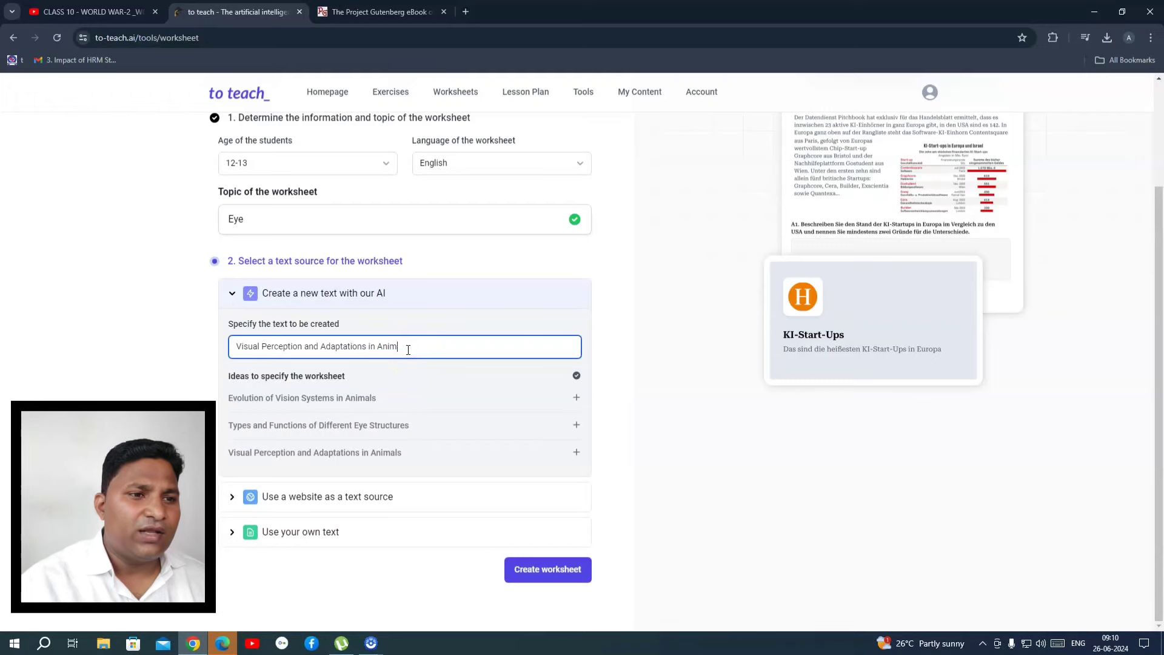
left_click_drag(368, 348, 422, 345)
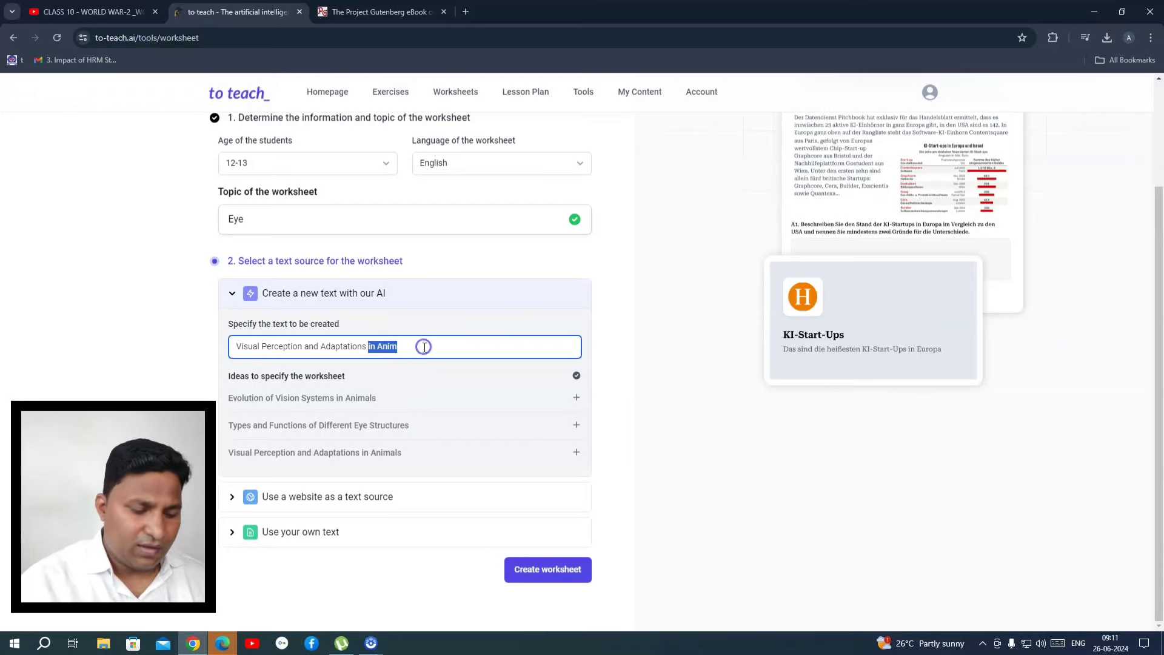
key("BackSpace")
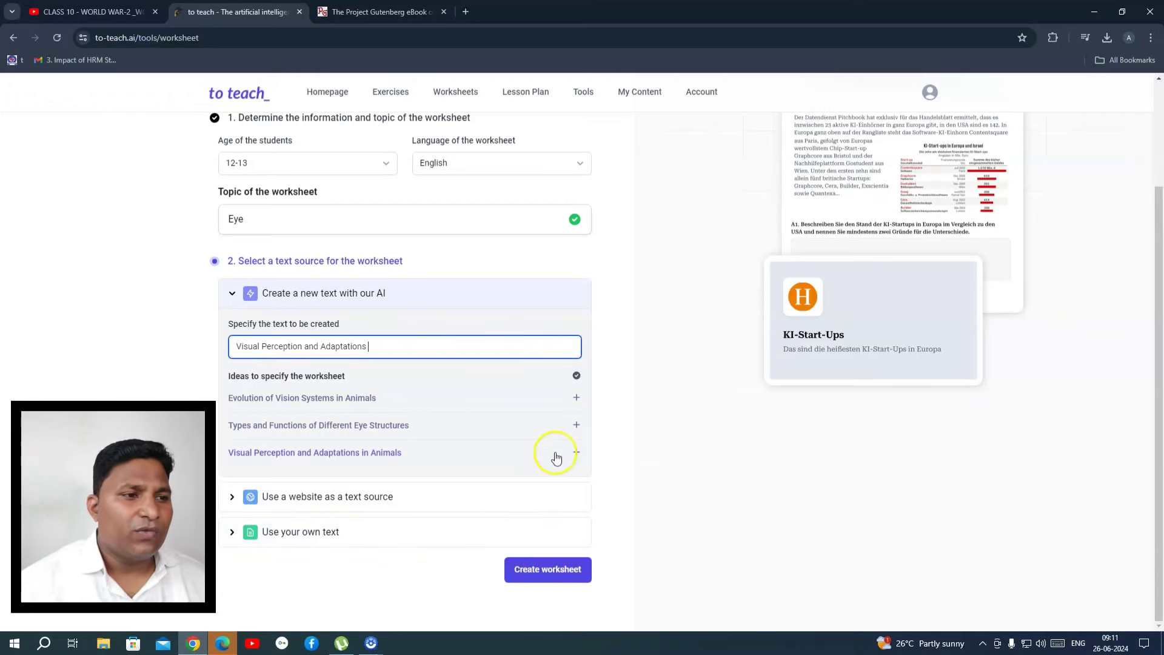
left_click(510, 349)
left_click(570, 371)
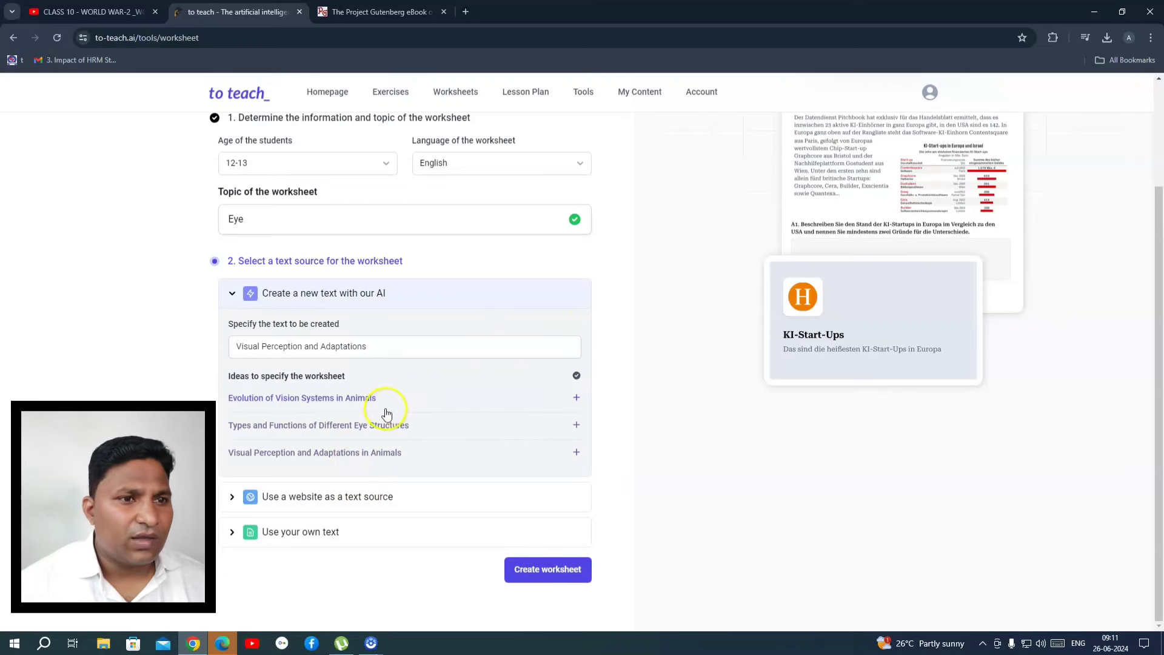
- Create the worksheet on Visual Perception and Adaptations and open it for viewing
left_click(548, 571)
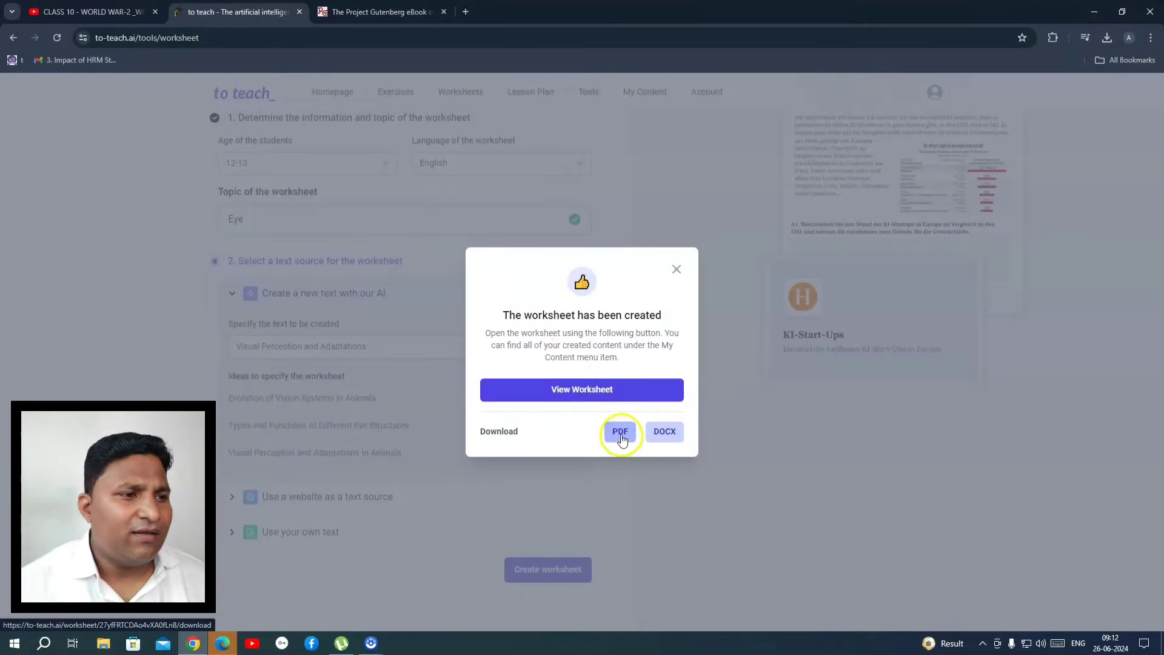
left_click(572, 389)
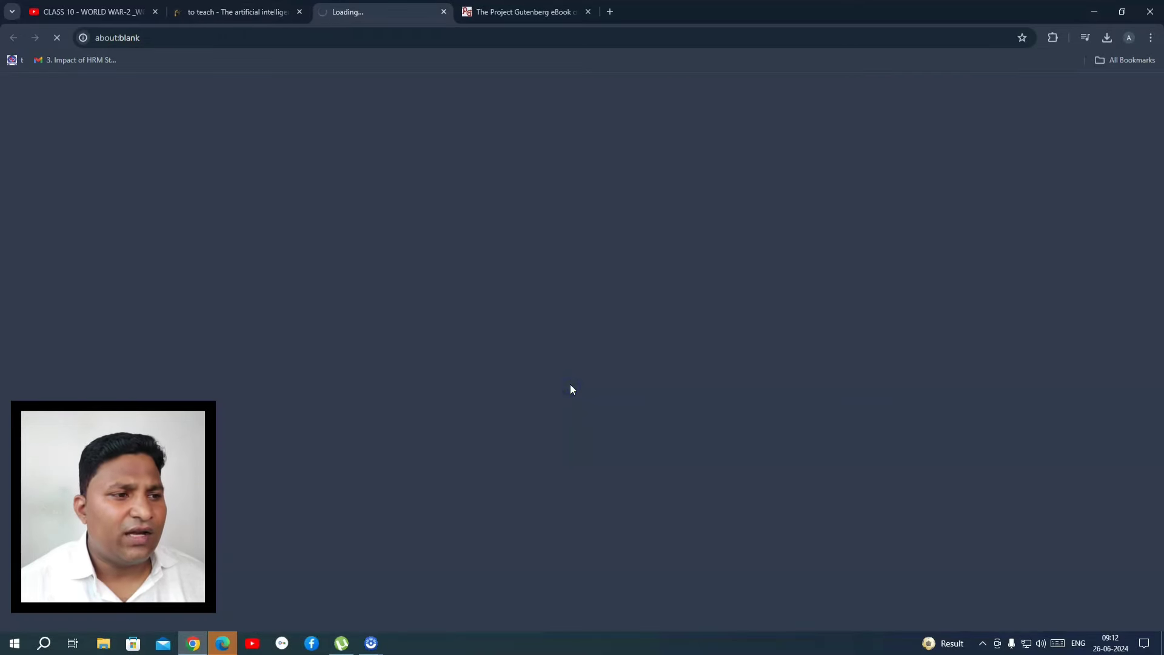
left_click(525, 378)
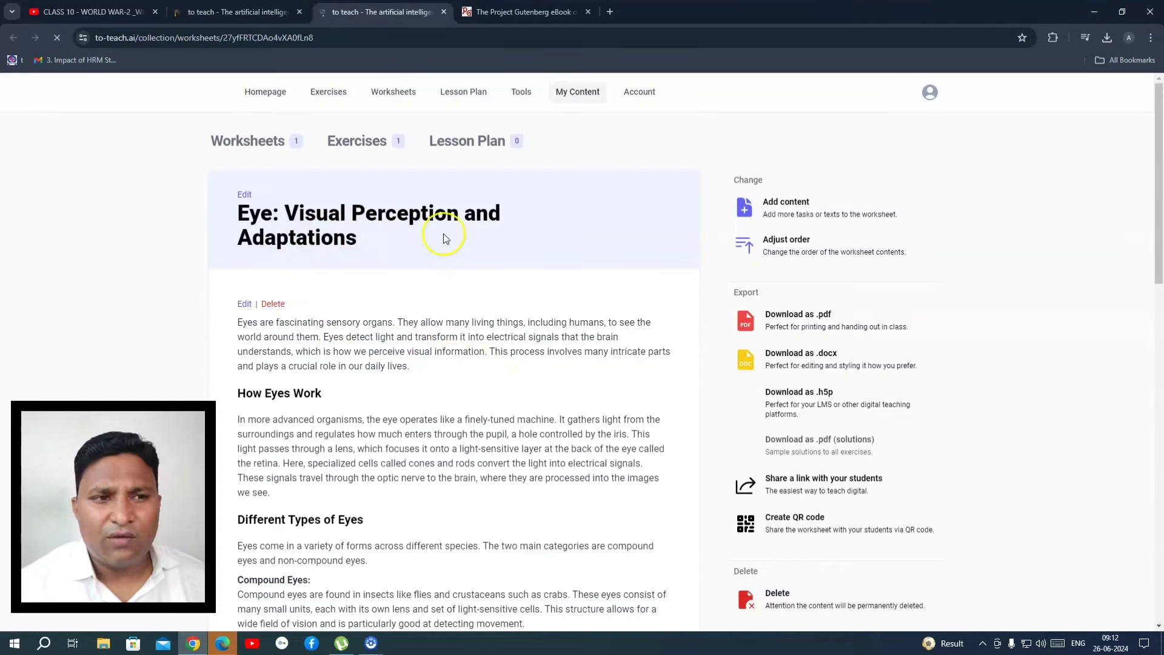
- Examine the text sections and eye images of the created worksheet
scroll(333, 264, "down", 3)
scroll(325, 267, "up", 3)
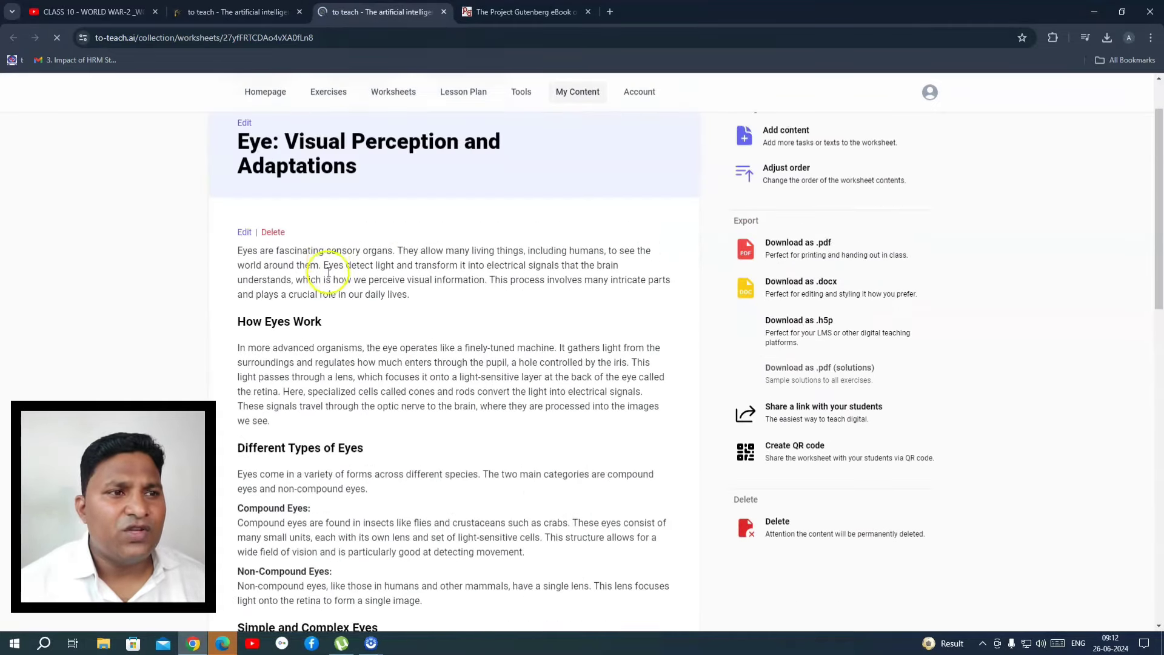
scroll(311, 271, "down", 1)
scroll(309, 358, "down", 3)
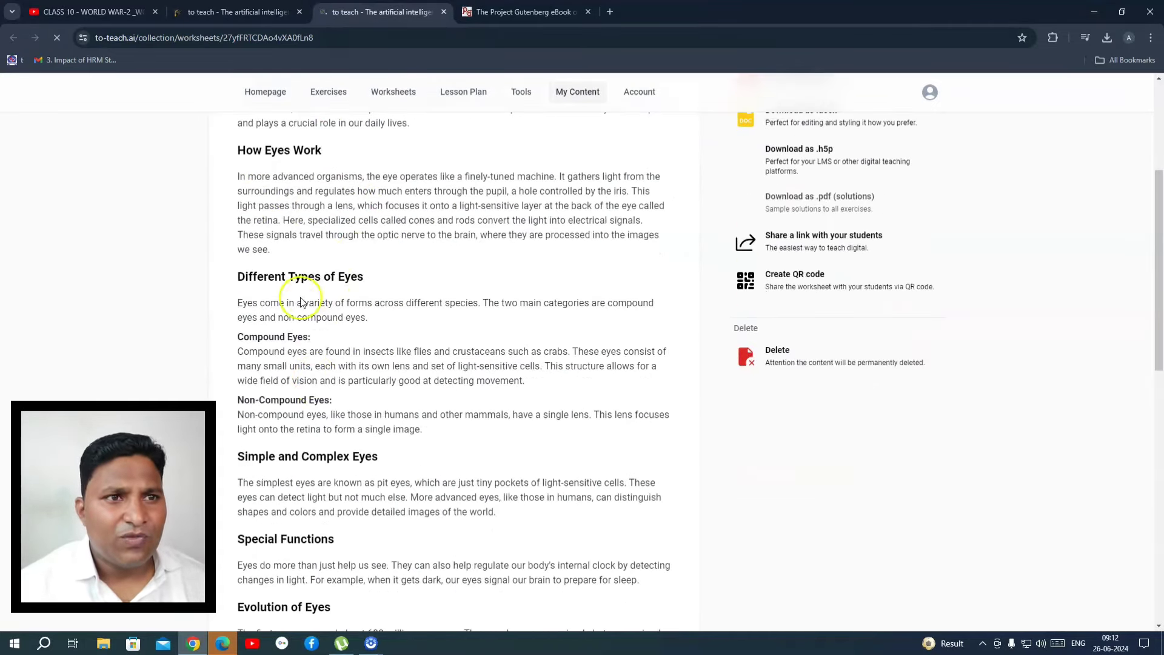
scroll(335, 337, "down", 3)
scroll(306, 384, "down", 8)
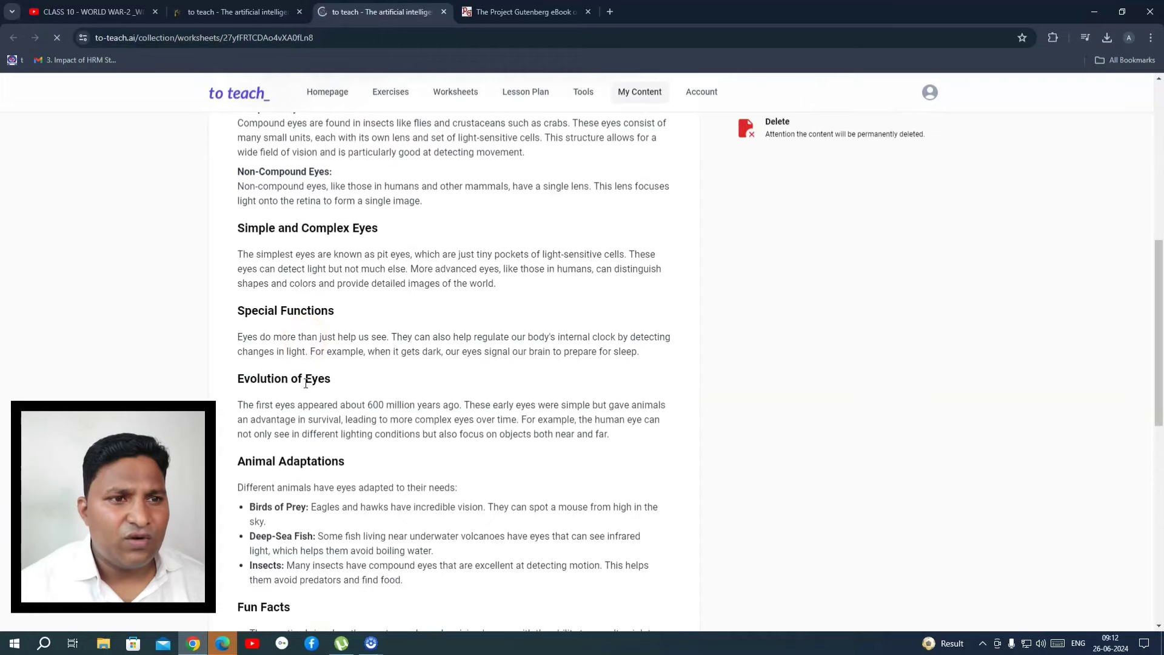
scroll(306, 385, "down", 2)
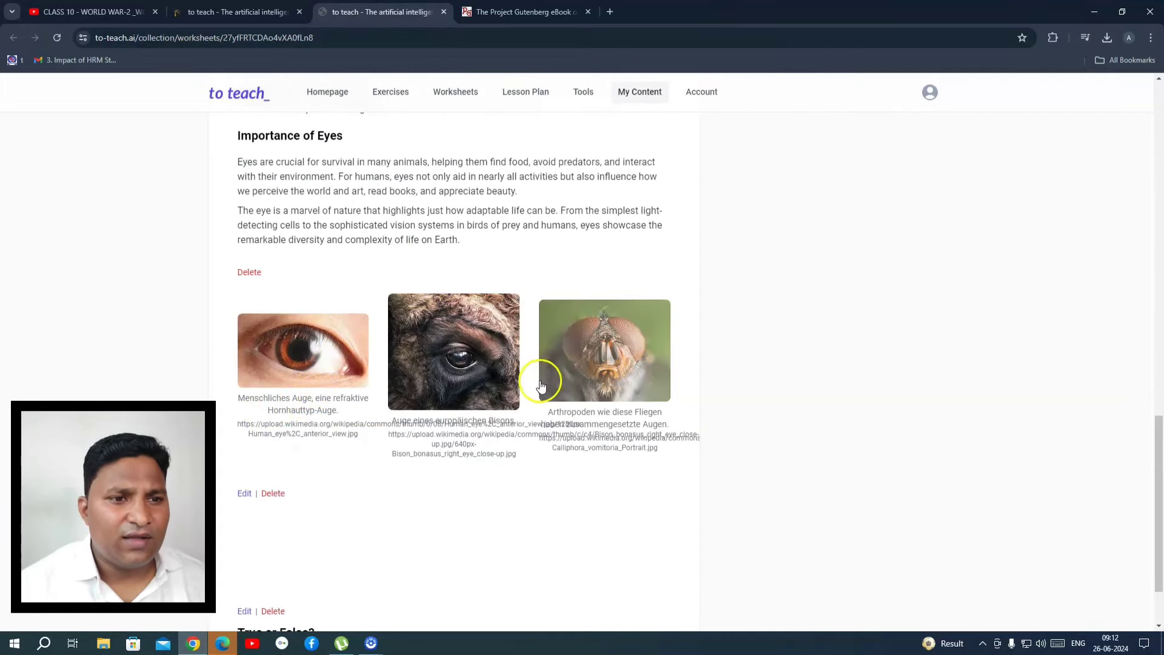
scroll(459, 462, "down", 2)
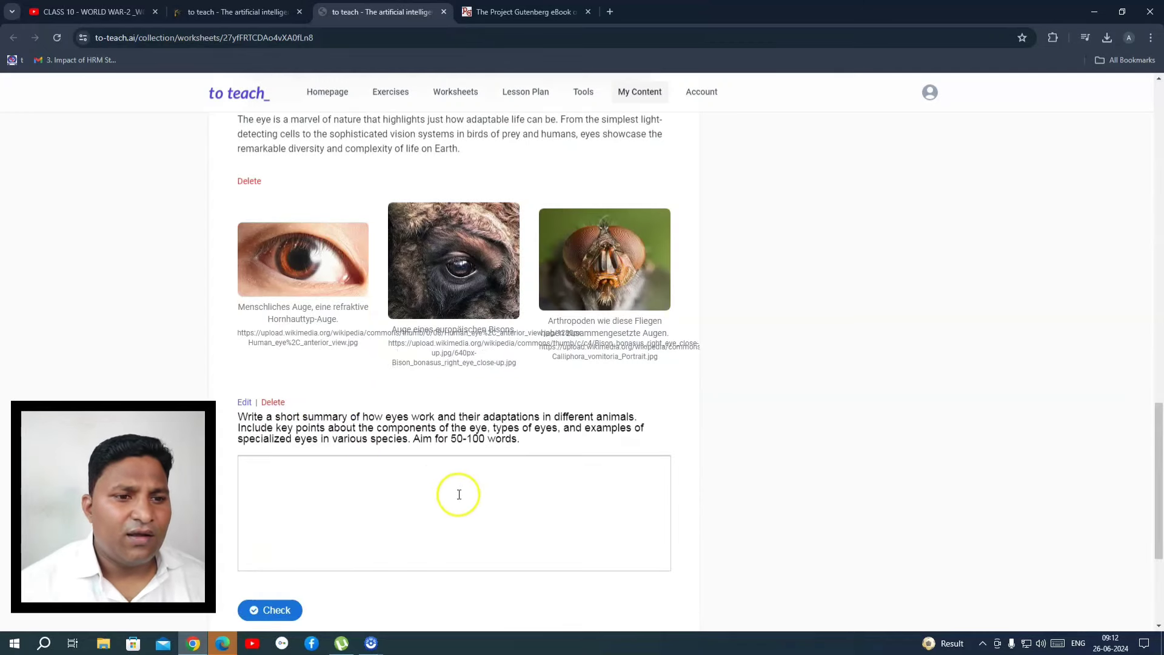
- Look through the worksheet's exercises, paging through several True or False statements and reading the open-ended questions
scroll(452, 494, "down", 3)
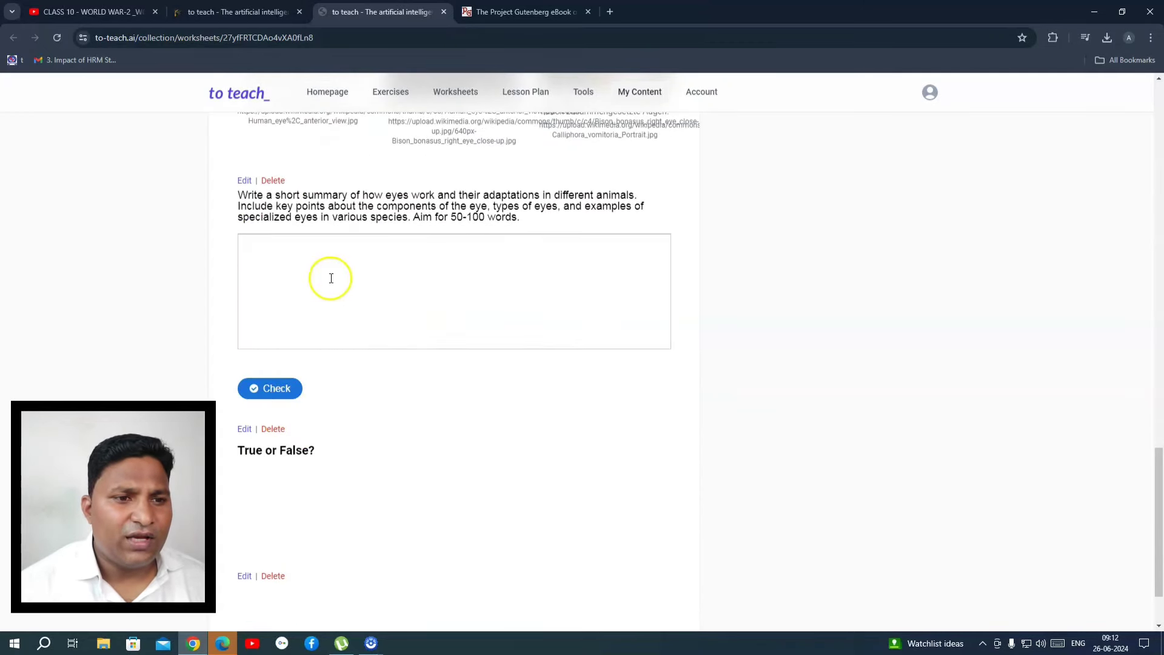
left_click(461, 274)
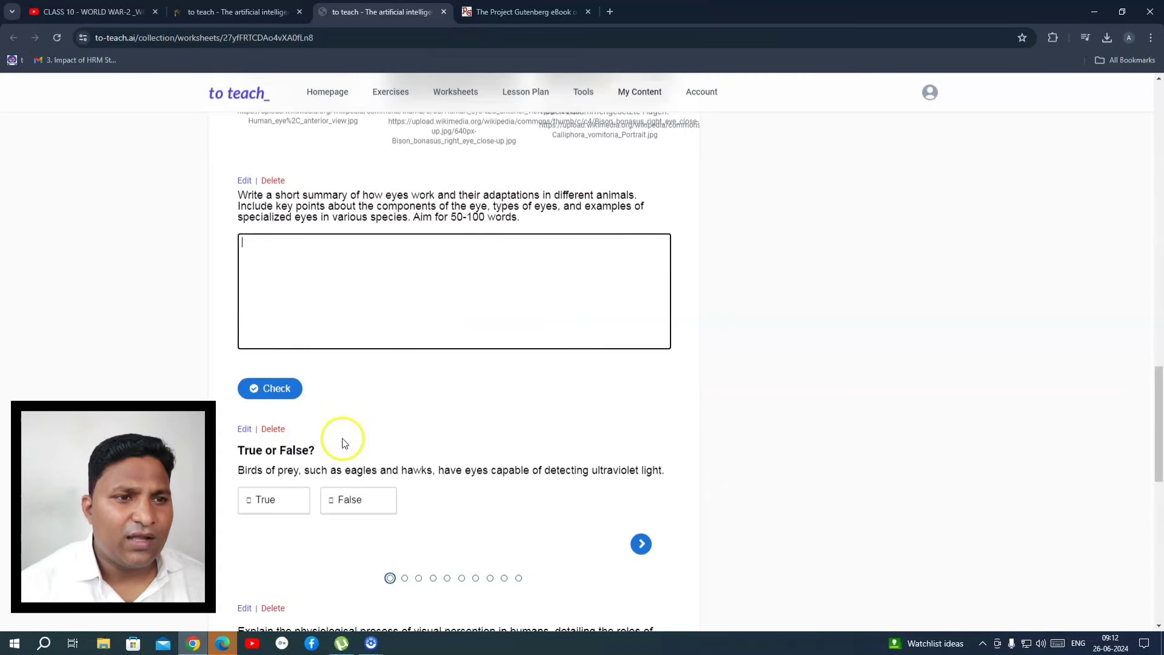
scroll(315, 479, "down", 3)
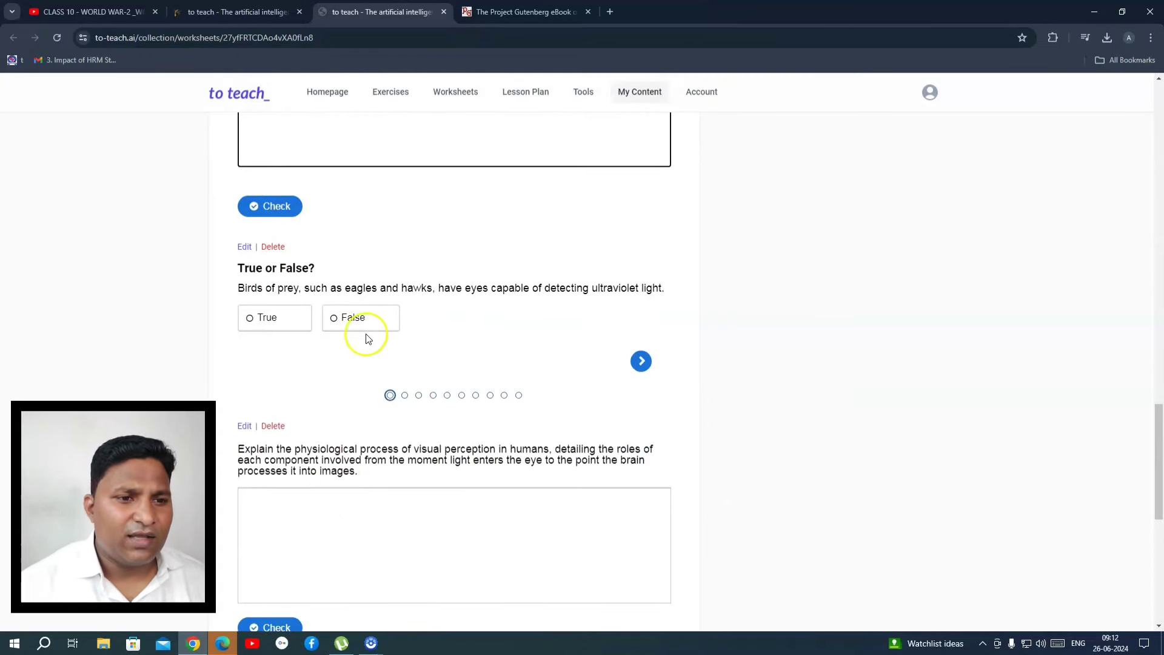
left_click(641, 362)
left_click(640, 369)
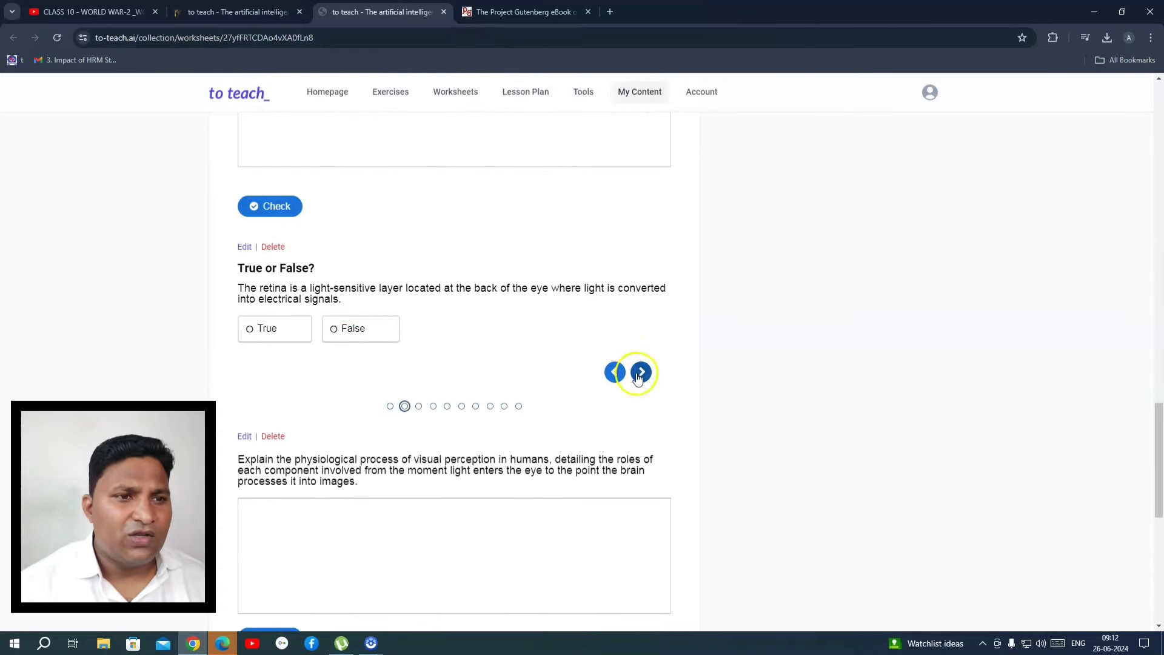
left_click(638, 372)
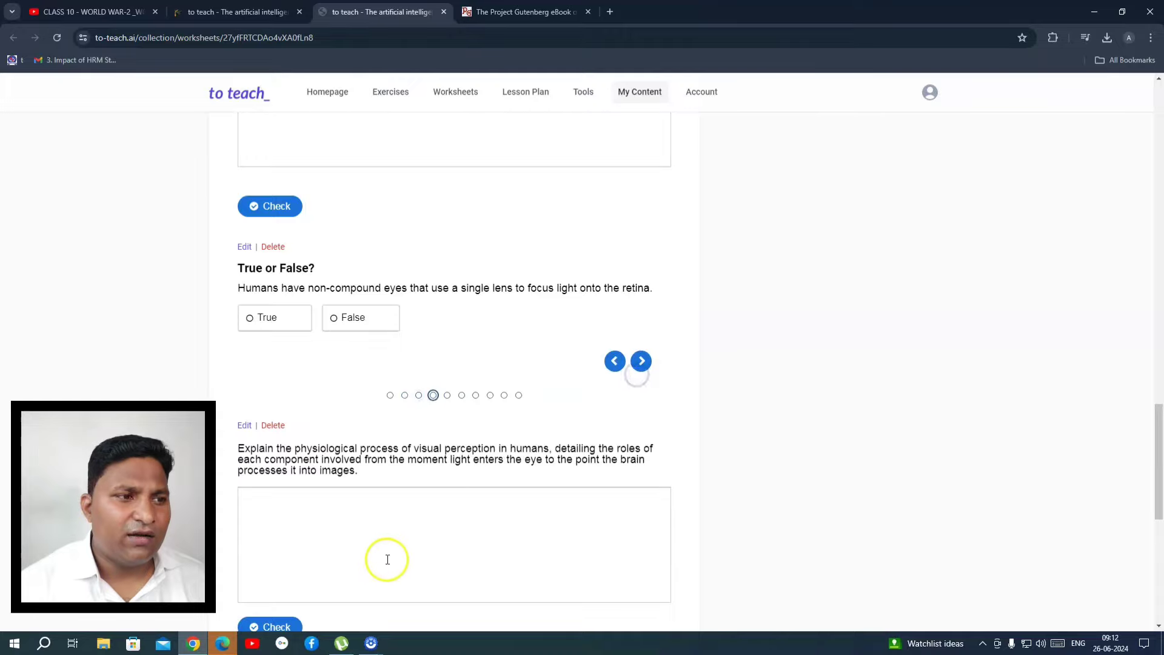
scroll(387, 559, "down", 4)
scroll(364, 449, "down", 4)
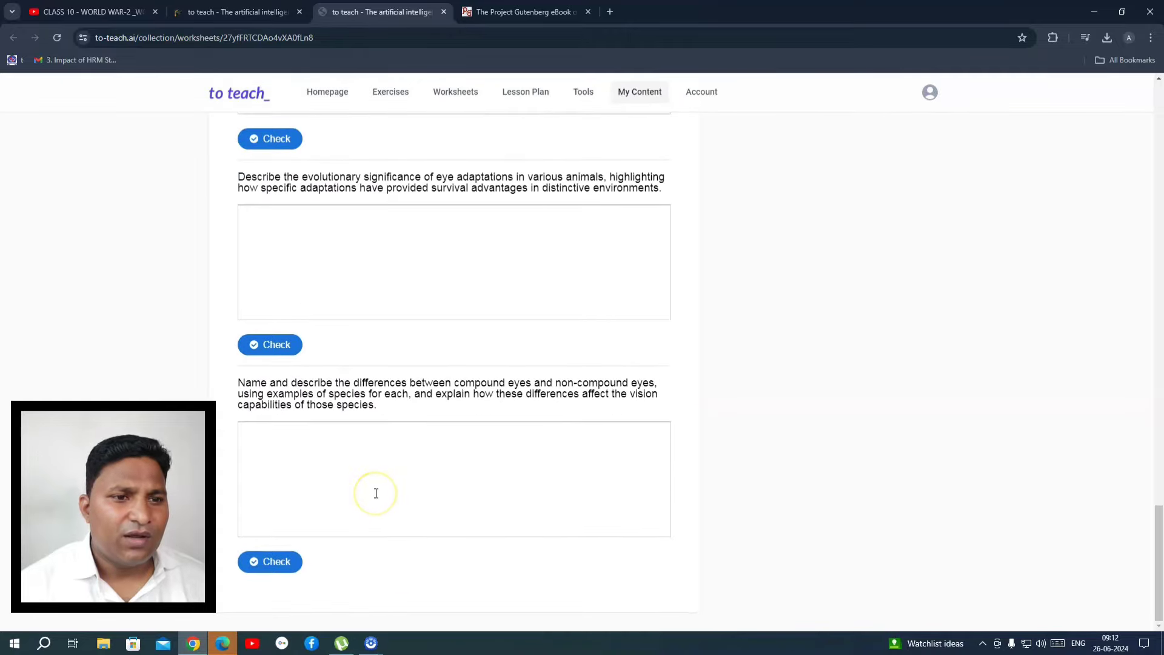
- Return to the worksheet library and browse its available worksheets and filters
scroll(425, 489, "up", 20)
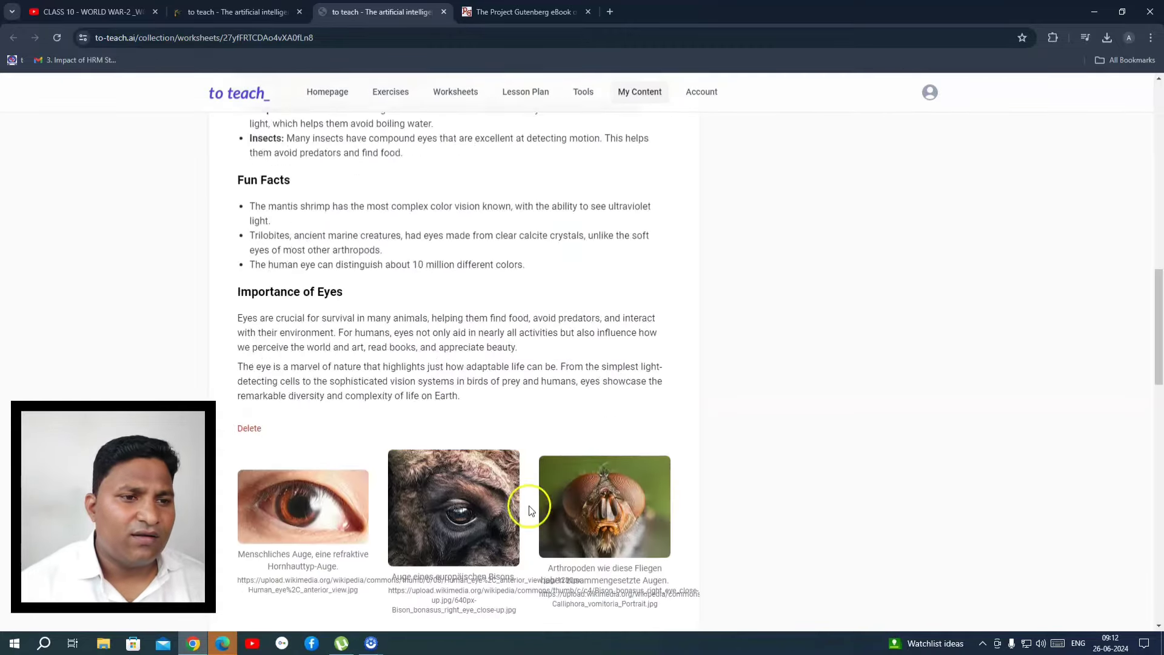
scroll(527, 508, "up", 4)
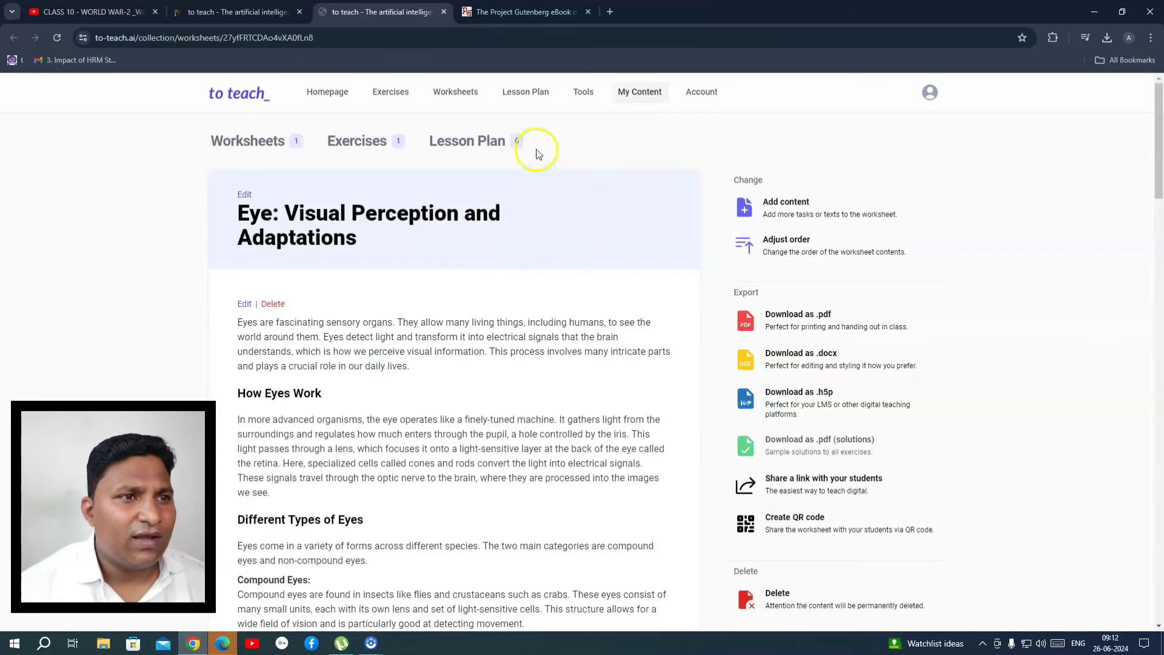
left_click(467, 95)
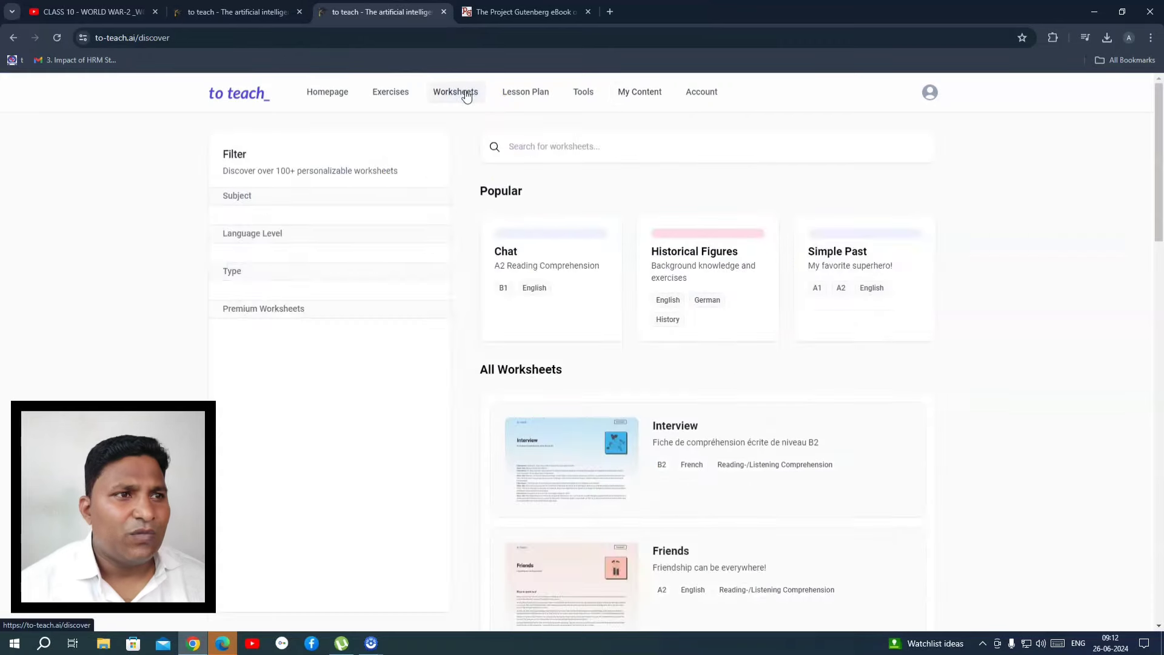
scroll(345, 455, "down", 8)
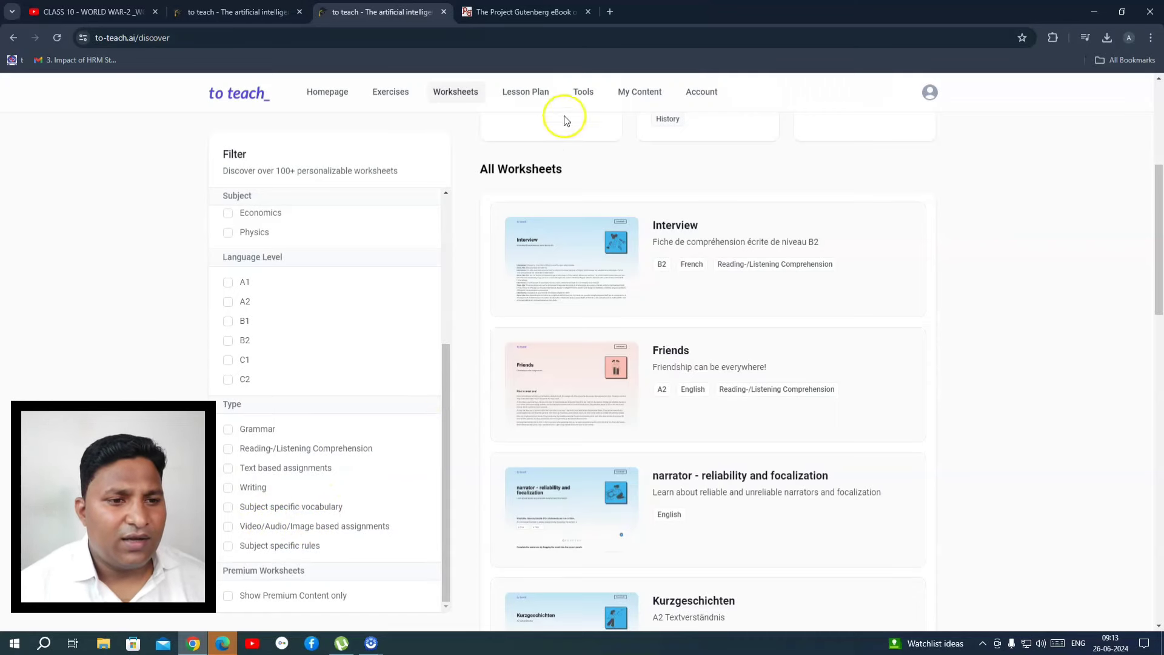
- Start a new lesson plan with English as its language and 16-18 as the students' age
left_click(529, 97)
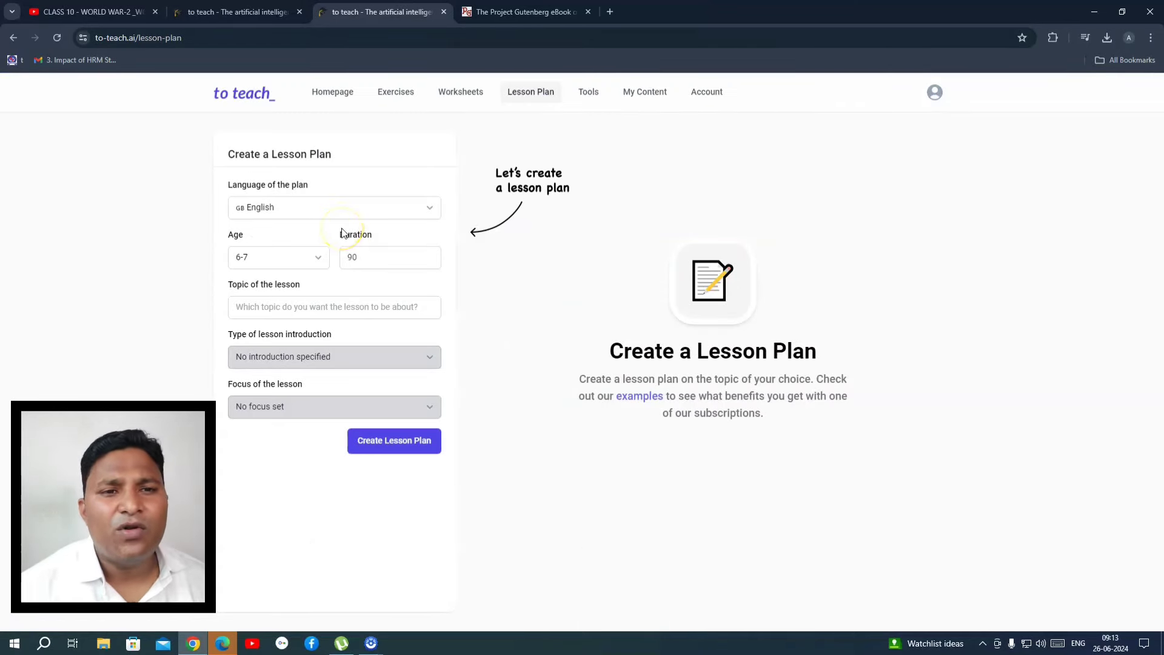
left_click(276, 215)
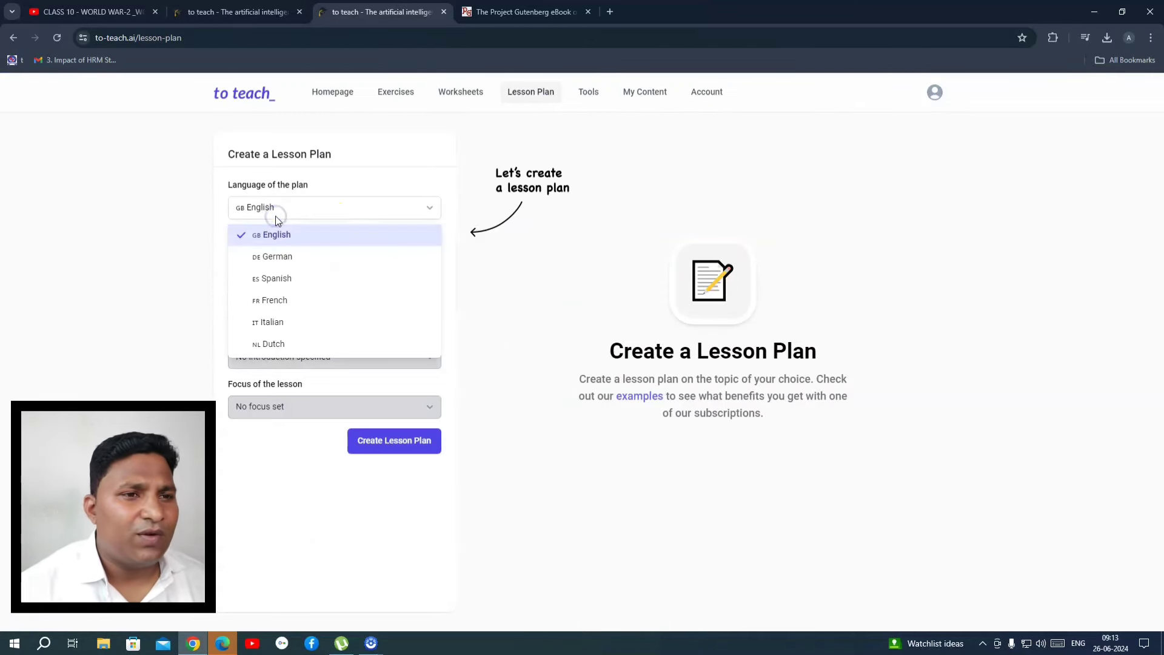
left_click(276, 239)
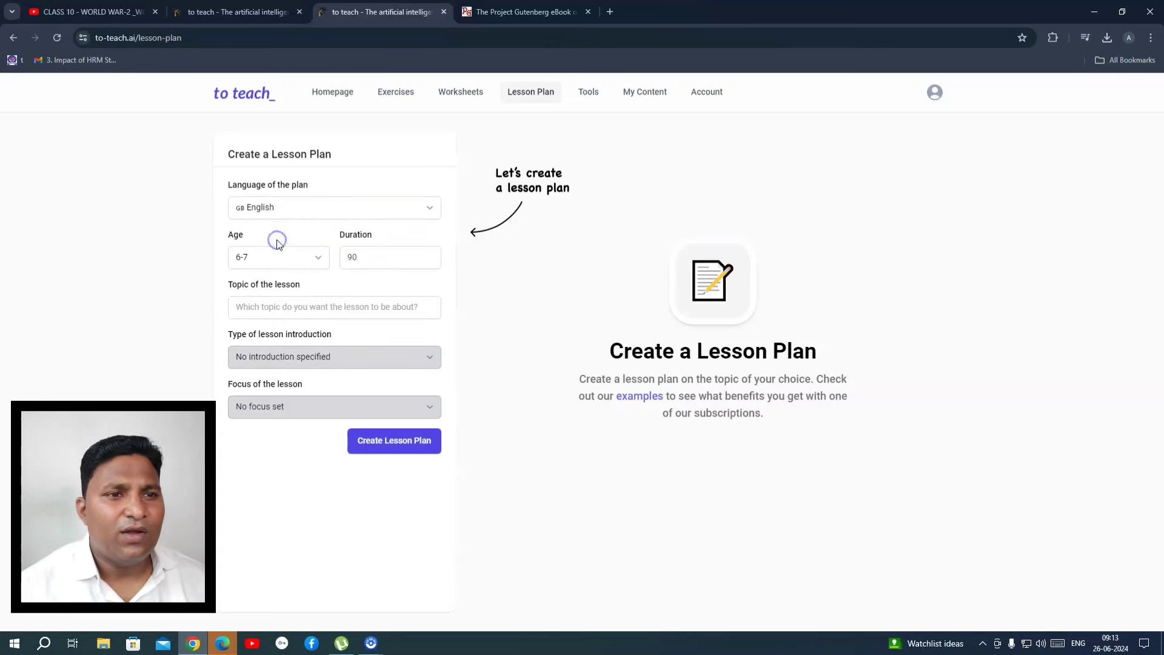
left_click(270, 257)
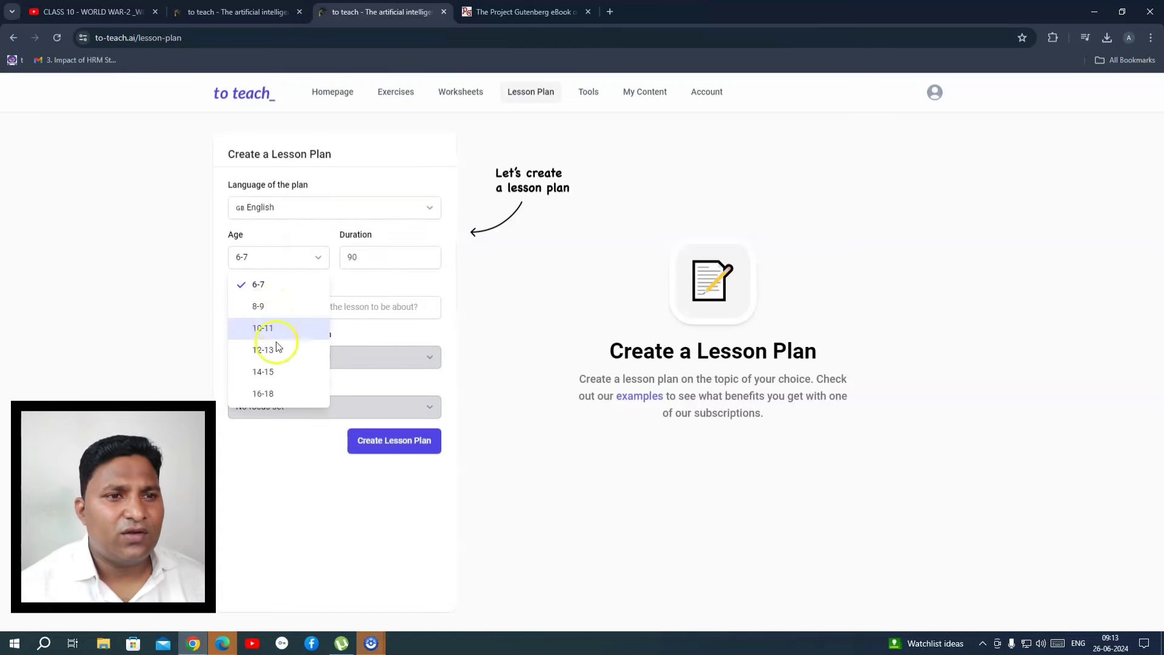
left_click(272, 399)
- Set the lesson plan's duration to 60
left_click_drag(377, 257, 344, 258)
type("30")
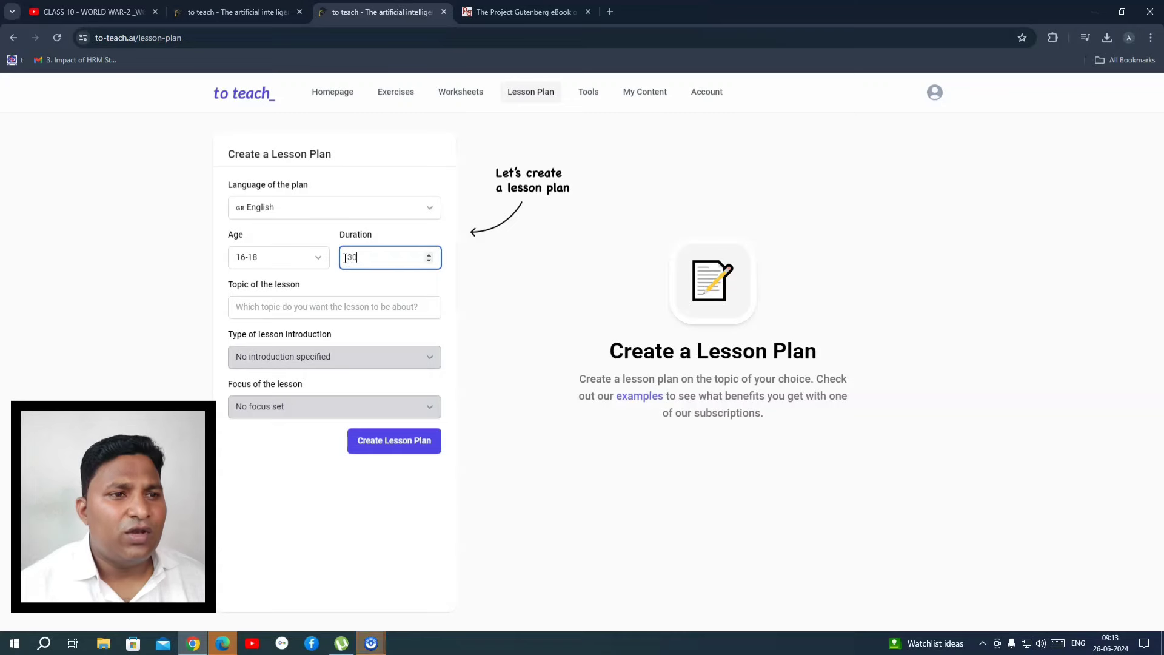
left_click(429, 255)
left_click(429, 255)
left_click(431, 261)
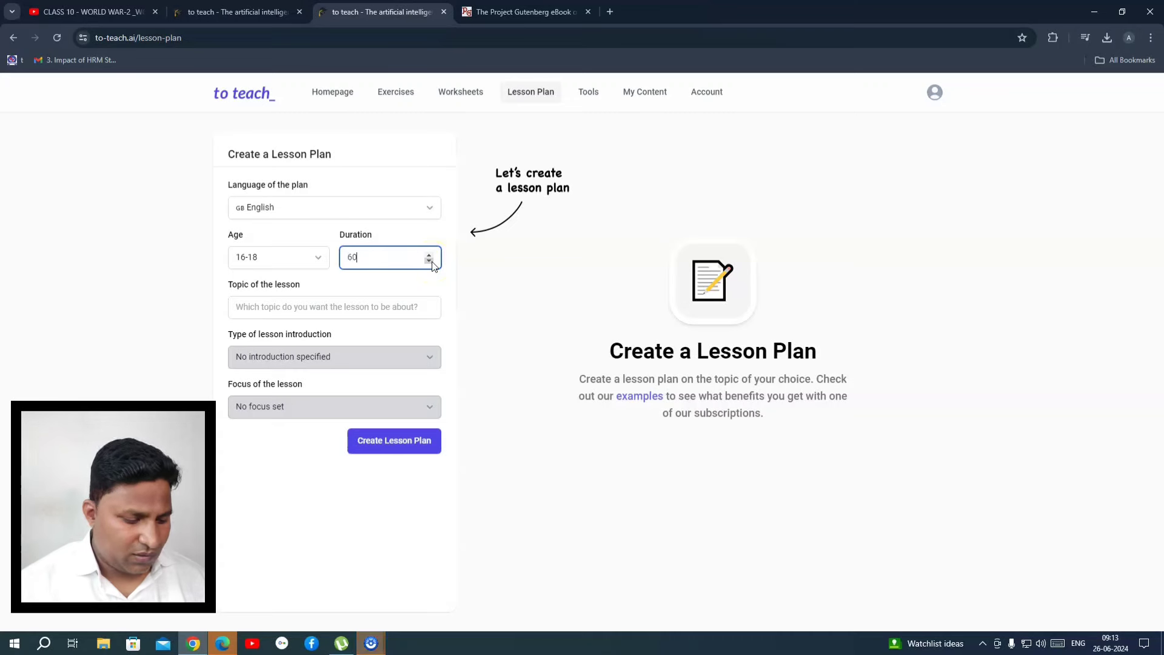
- Set the lesson topic to "Cell" and create the lesson plan
left_click(285, 307)
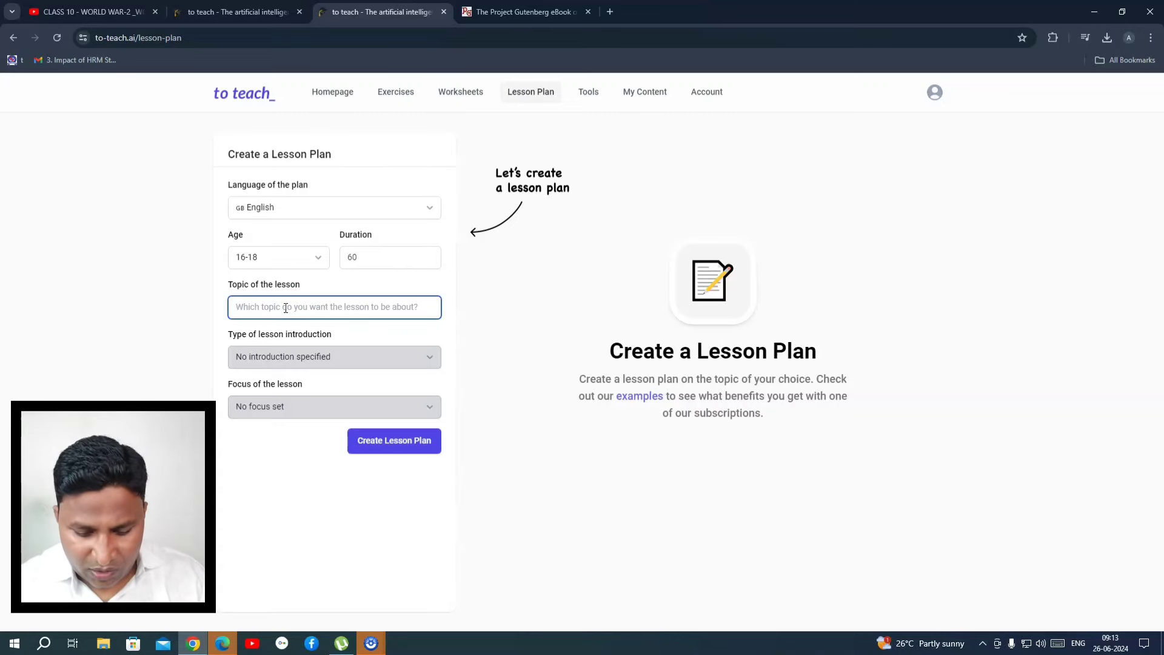
type("Cell")
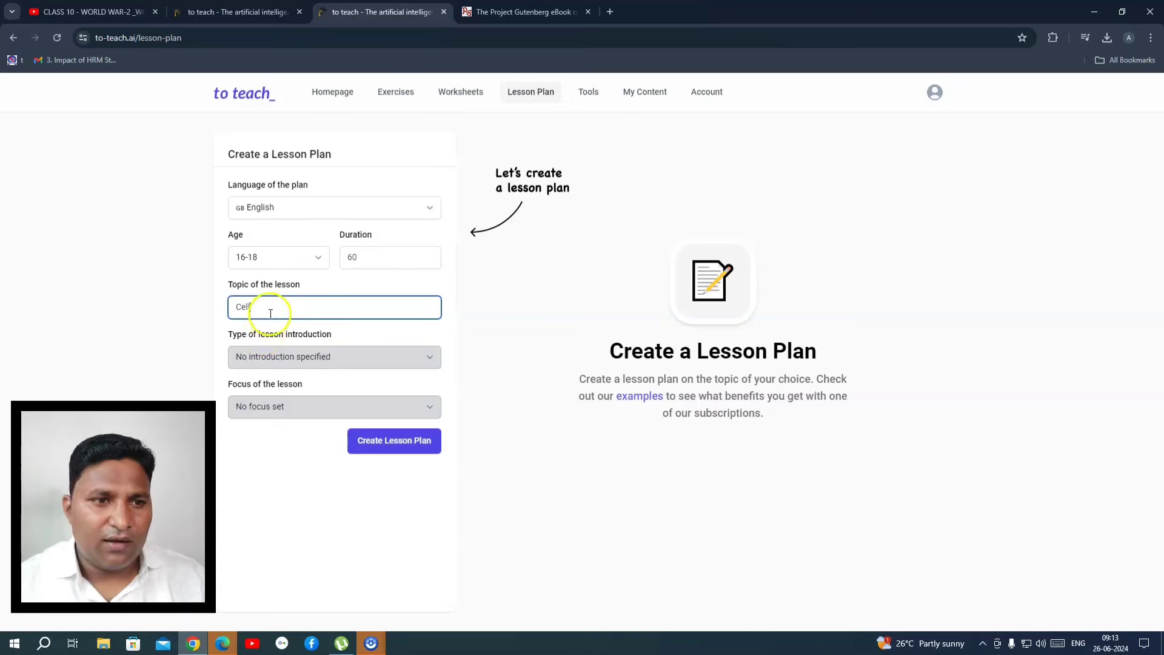
left_click_drag(268, 306, 216, 303)
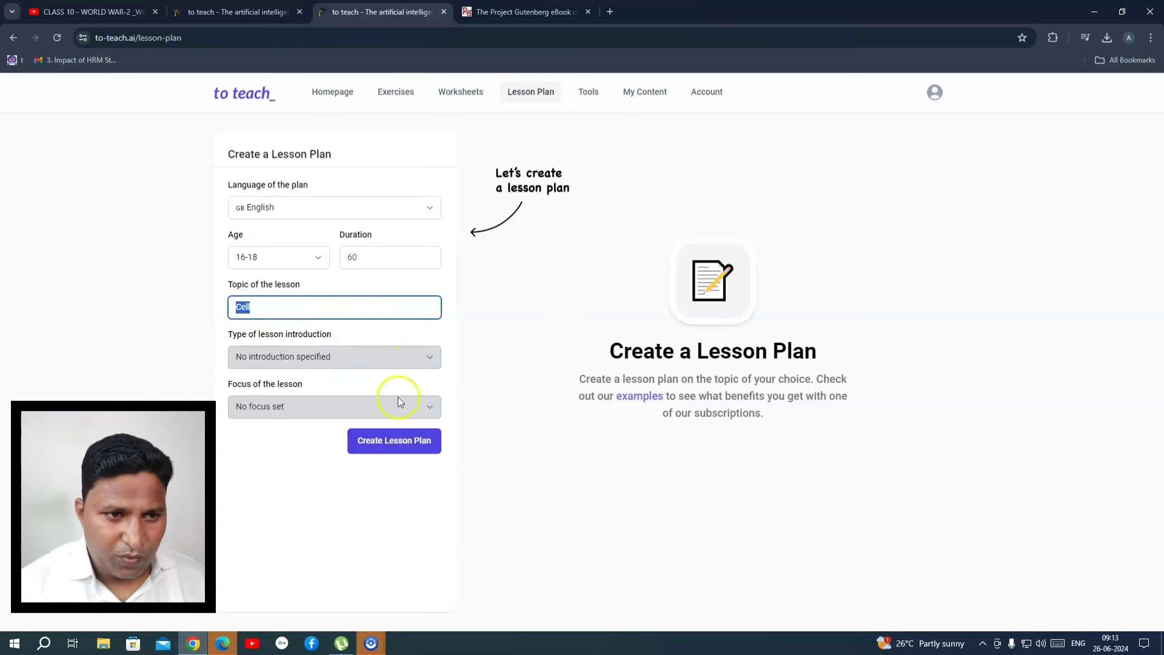
left_click(412, 440)
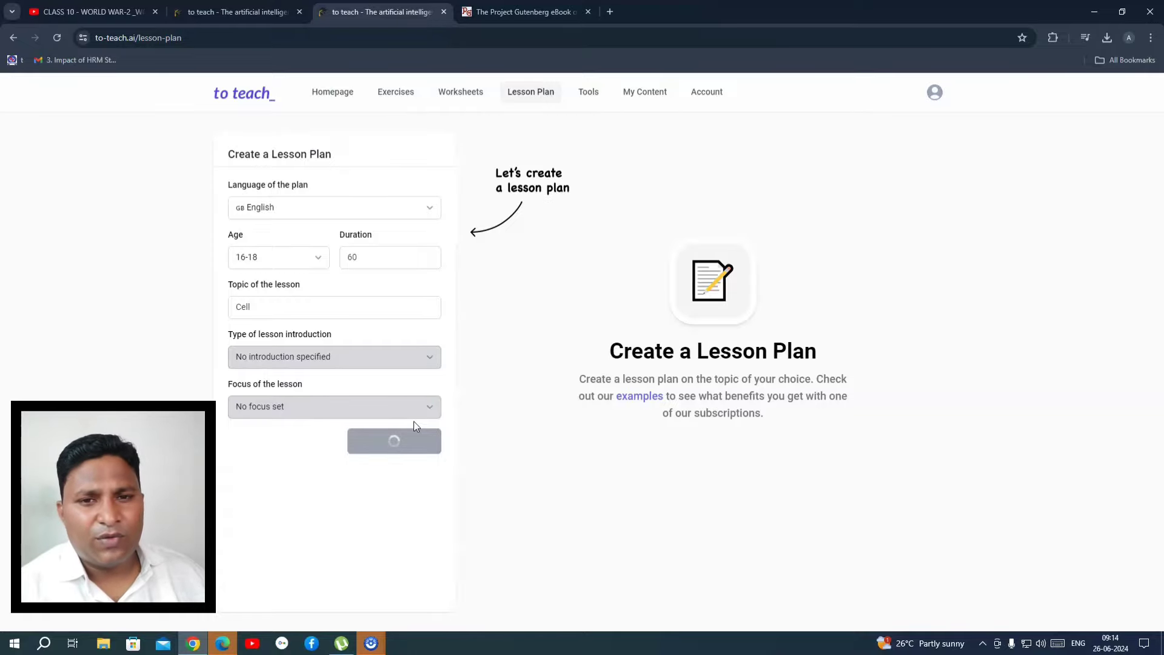
- Review the generated Cell lesson plan from its objectives and outline through the detailed outline, homework and assessment sections
left_click(509, 265)
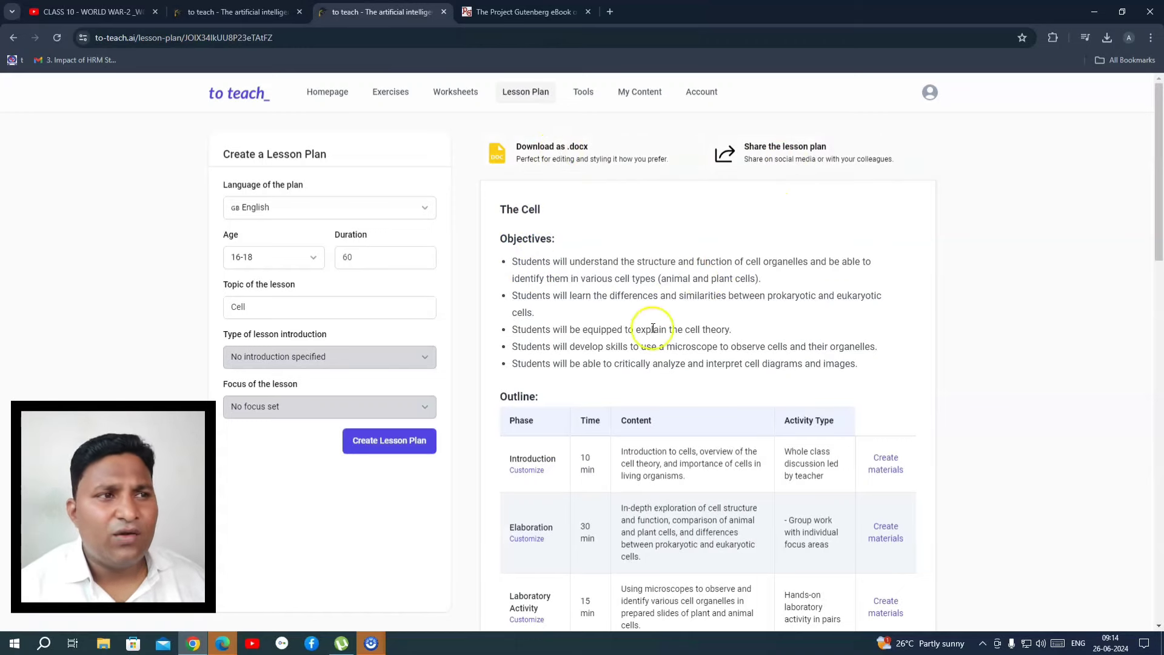
scroll(626, 361, "down", 1)
scroll(537, 363, "down", 3)
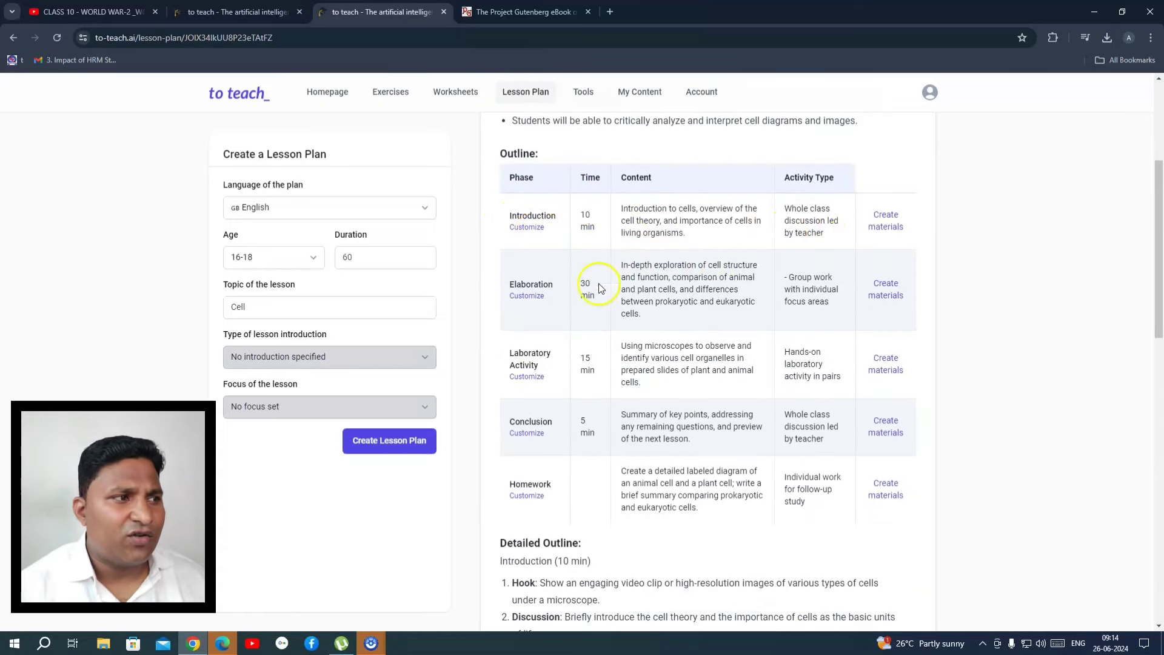
scroll(579, 449, "down", 1)
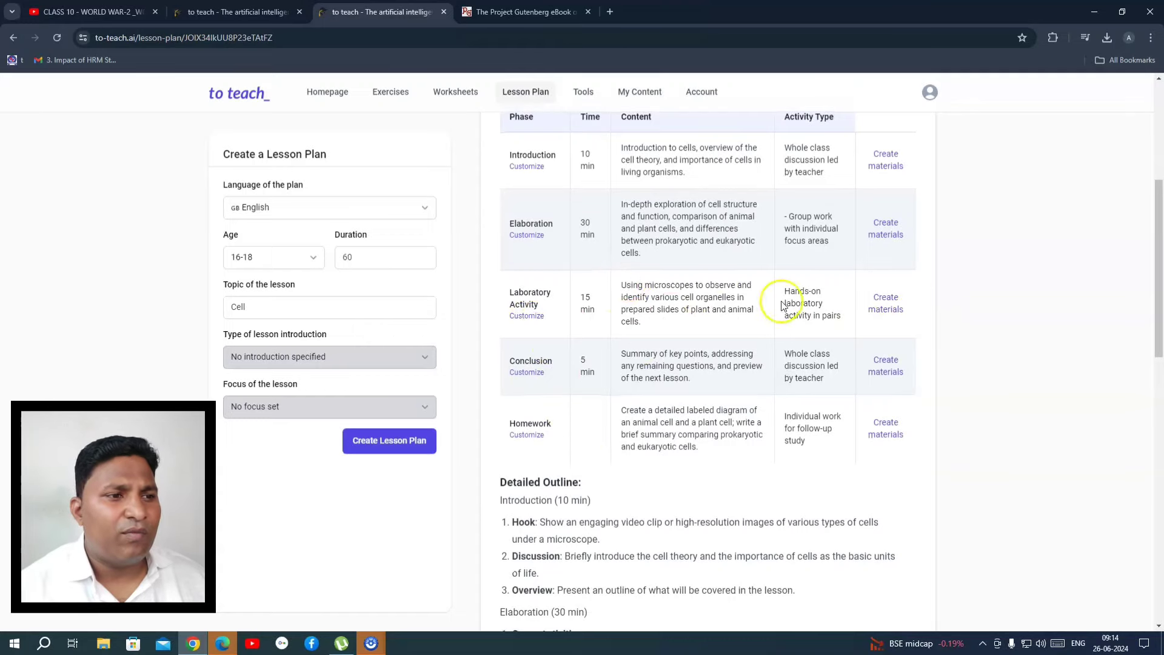
scroll(664, 464, "down", 1)
scroll(643, 455, "down", 4)
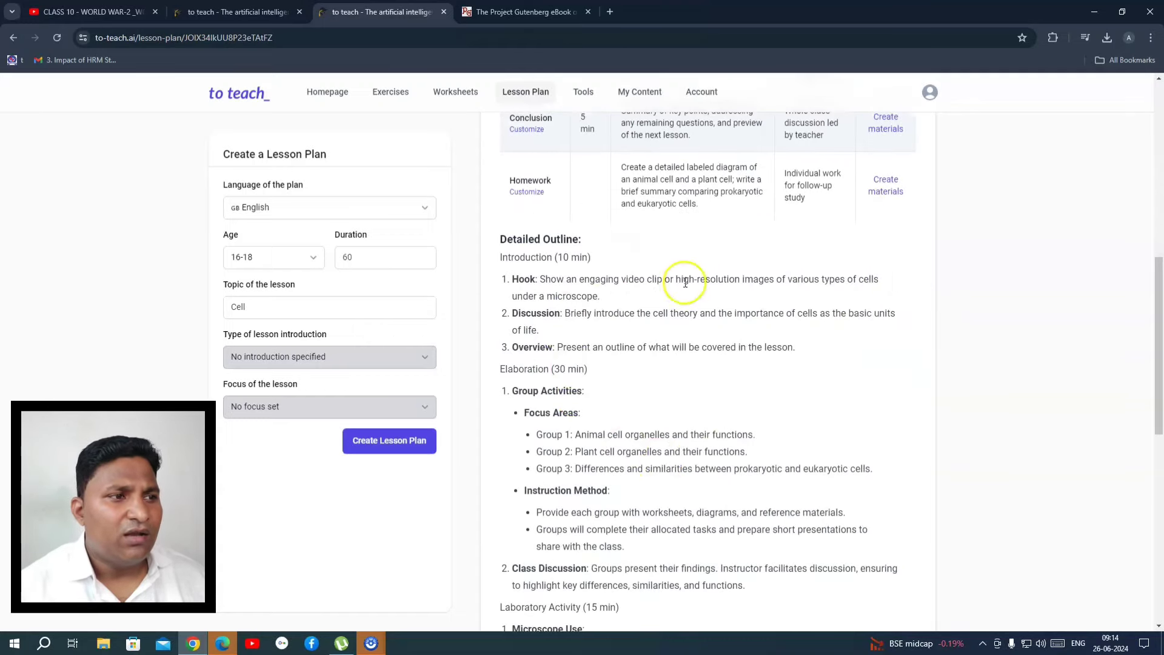
scroll(497, 382, "down", 3)
scroll(506, 395, "down", 4)
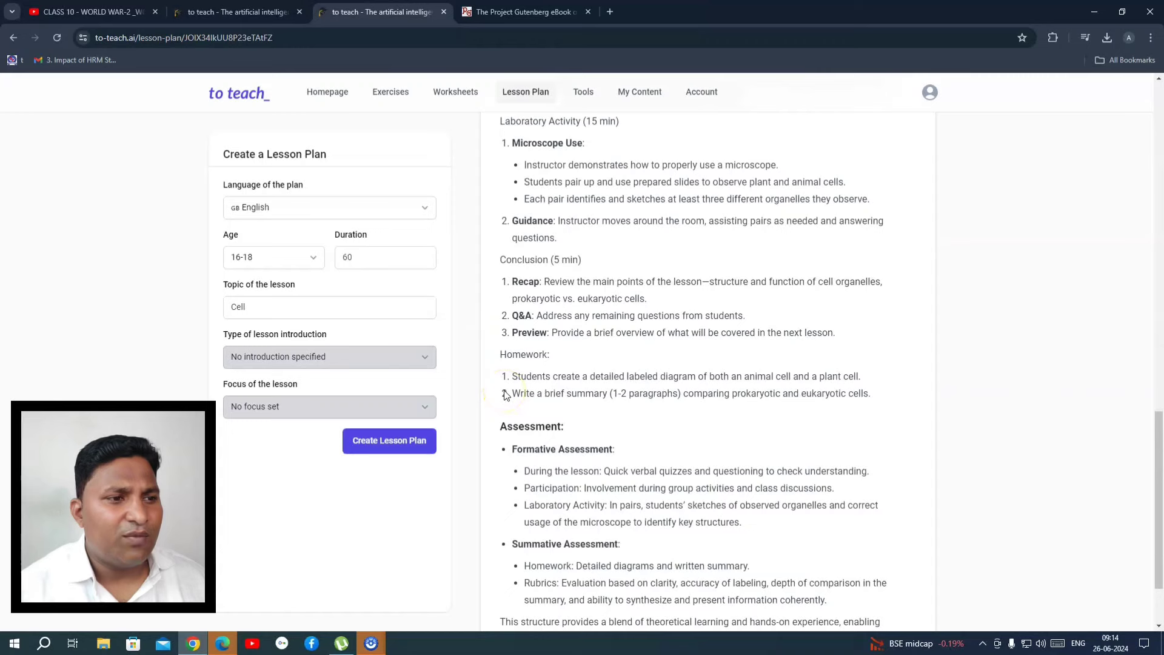
scroll(505, 395, "down", 2)
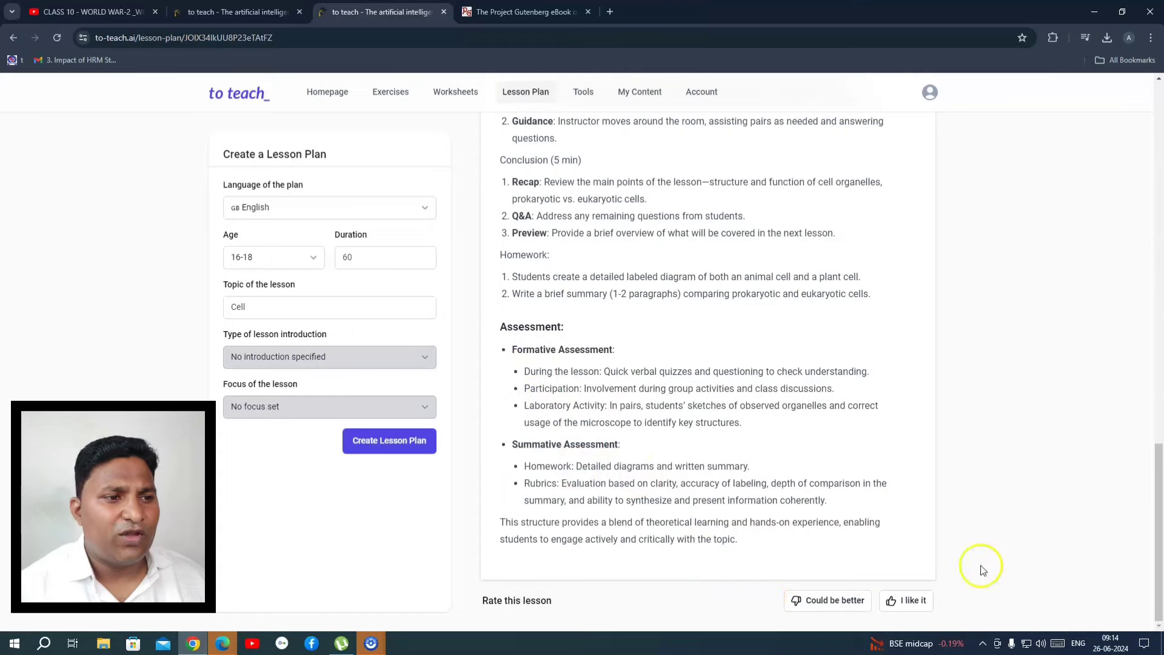
left_click(935, 598)
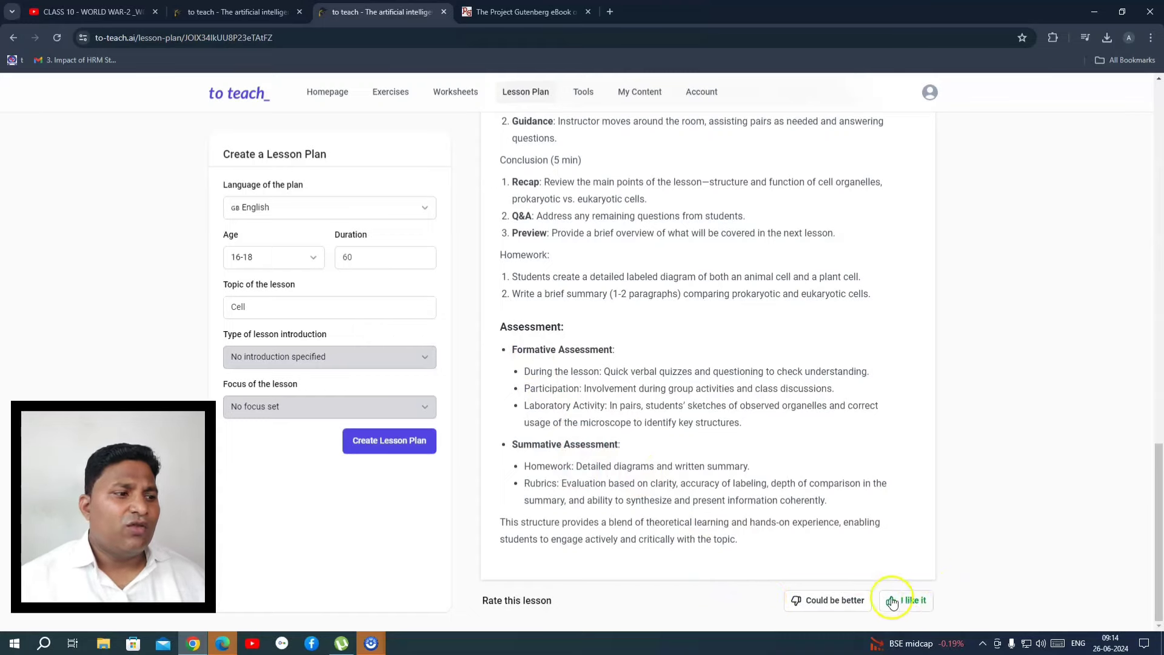
scroll(855, 541, "up", 3)
scroll(855, 542, "up", 12)
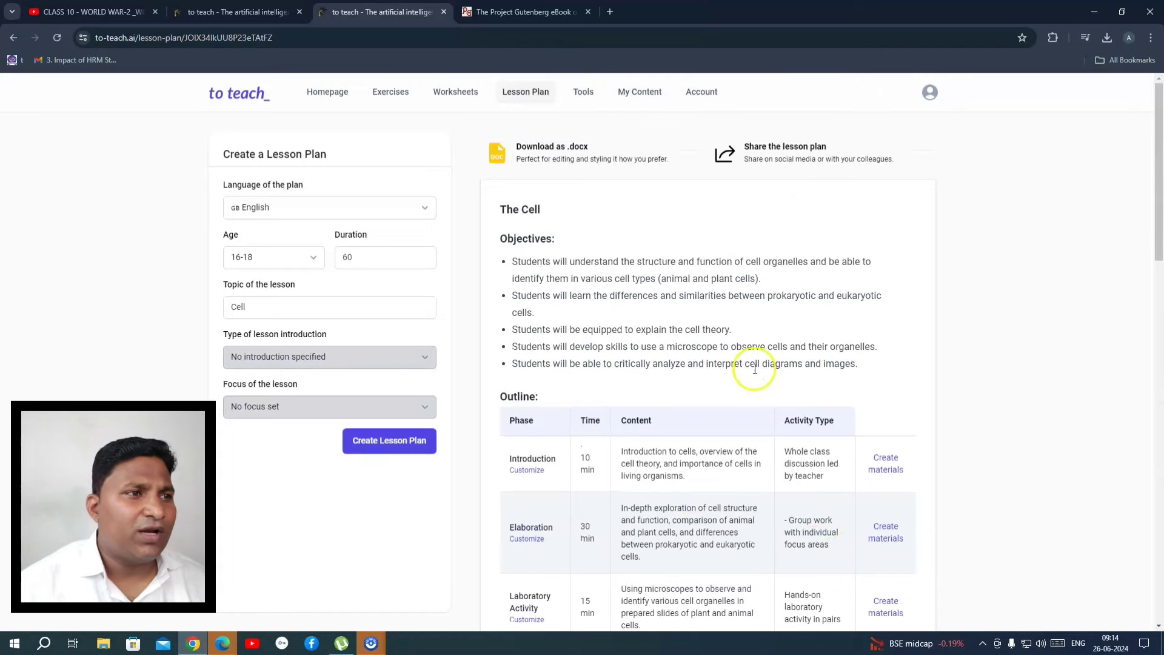
- Open the text tools and analyze the pasted story passage about Anna Pávlovna's reception
left_click(527, 96)
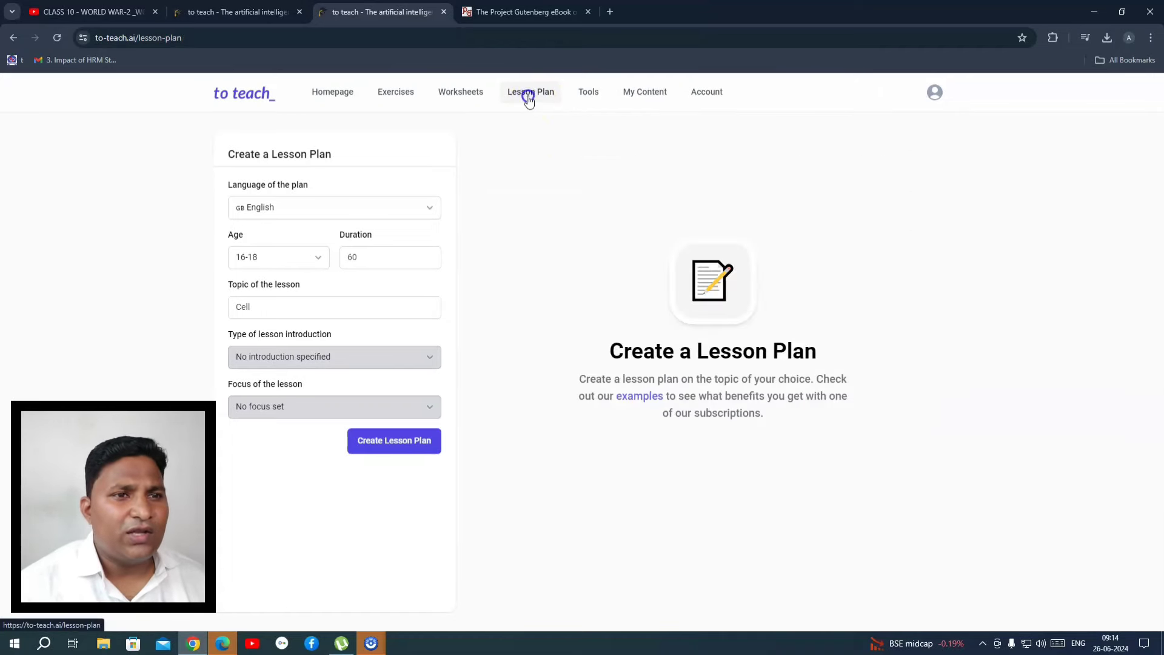
left_click(586, 97)
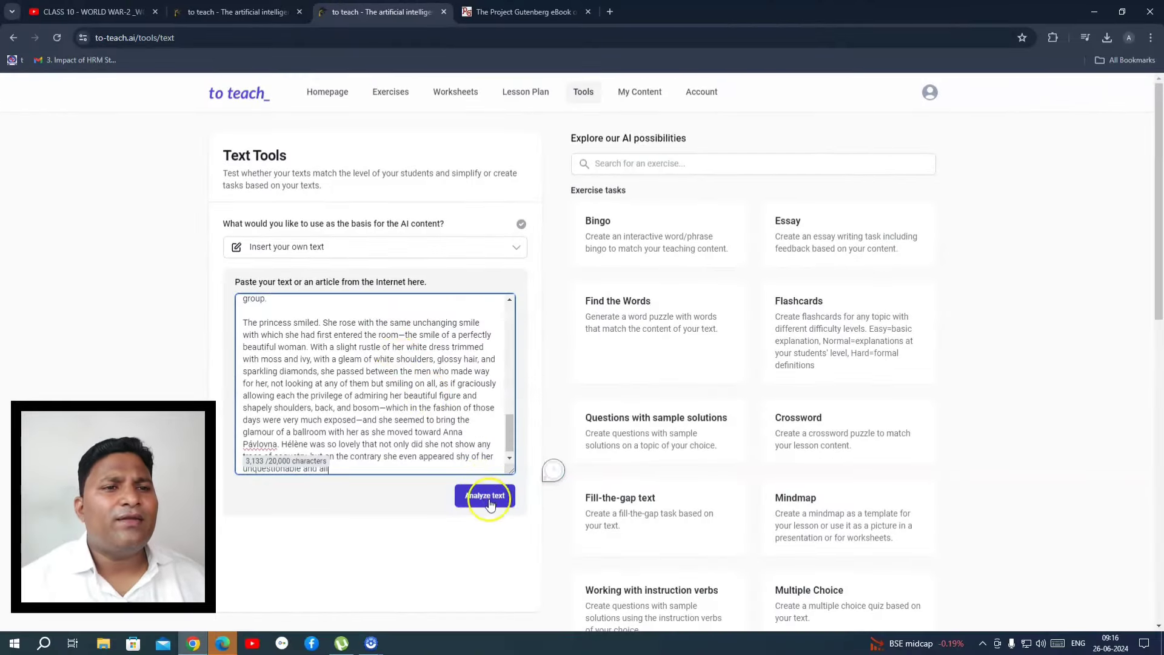
left_click(500, 504)
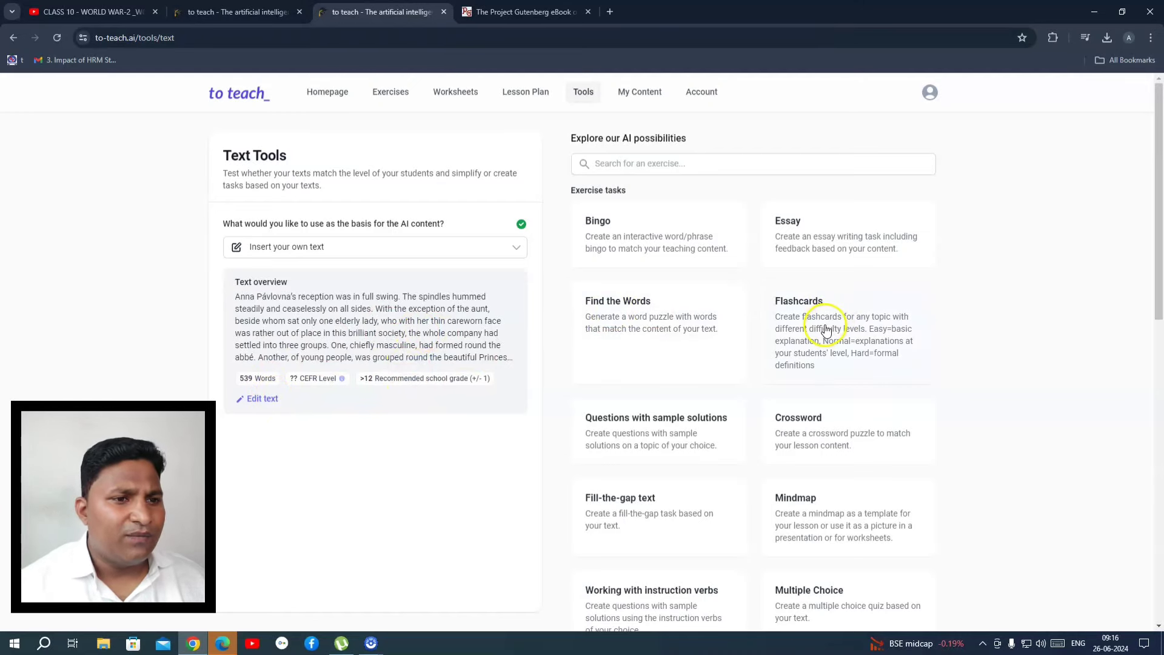
- Create an English mindmap from the analyzed text without specifying a task, and look over the resulting diagram
scroll(806, 442, "down", 3)
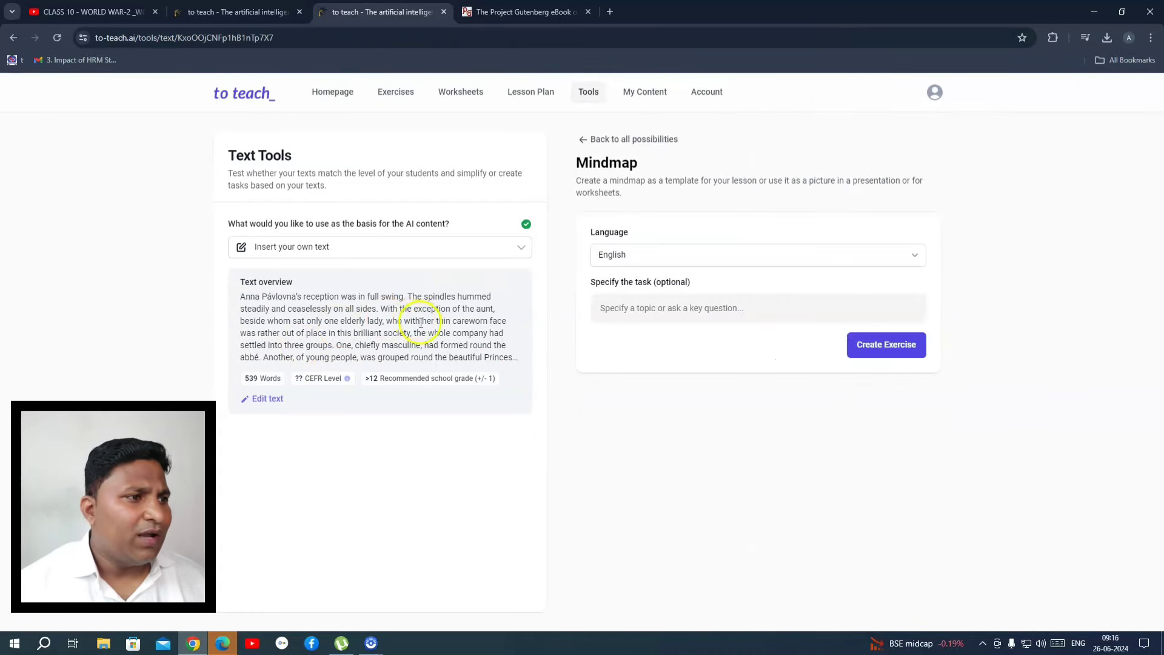
left_click(888, 346)
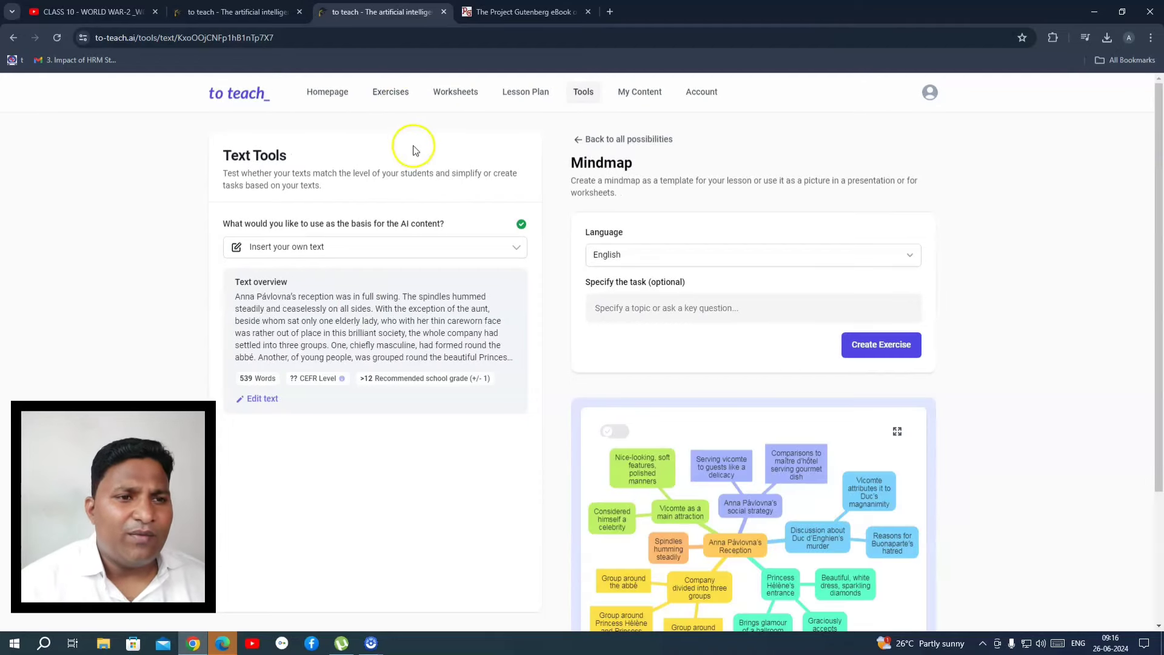
scroll(737, 485, "down", 3)
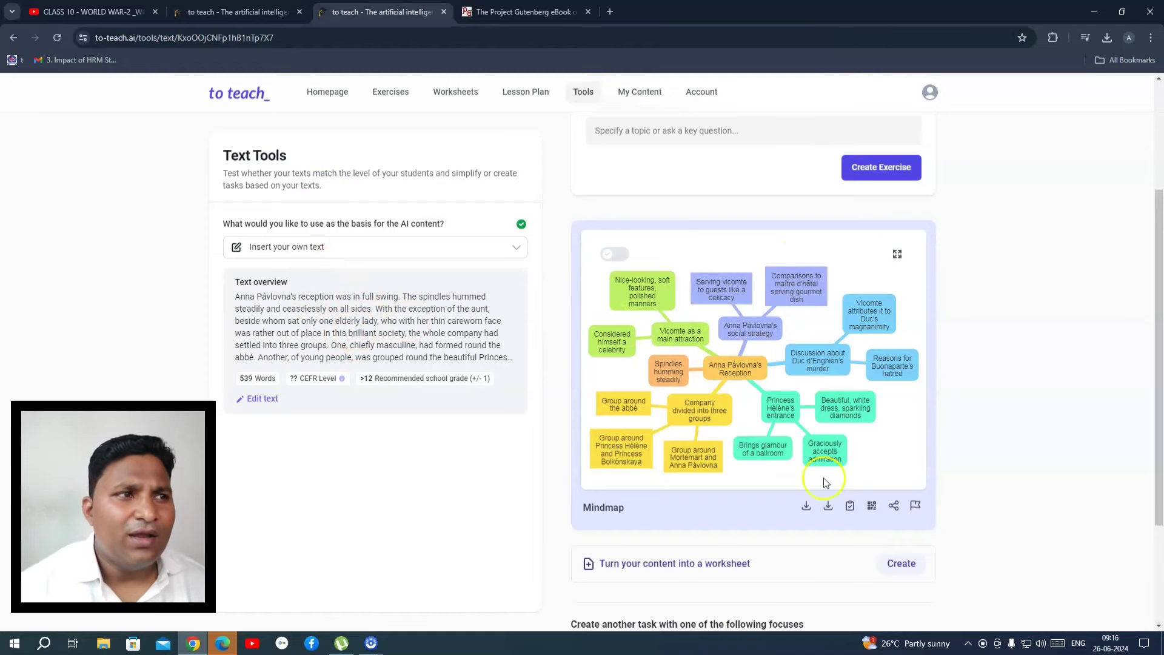
scroll(843, 316, "up", 3)
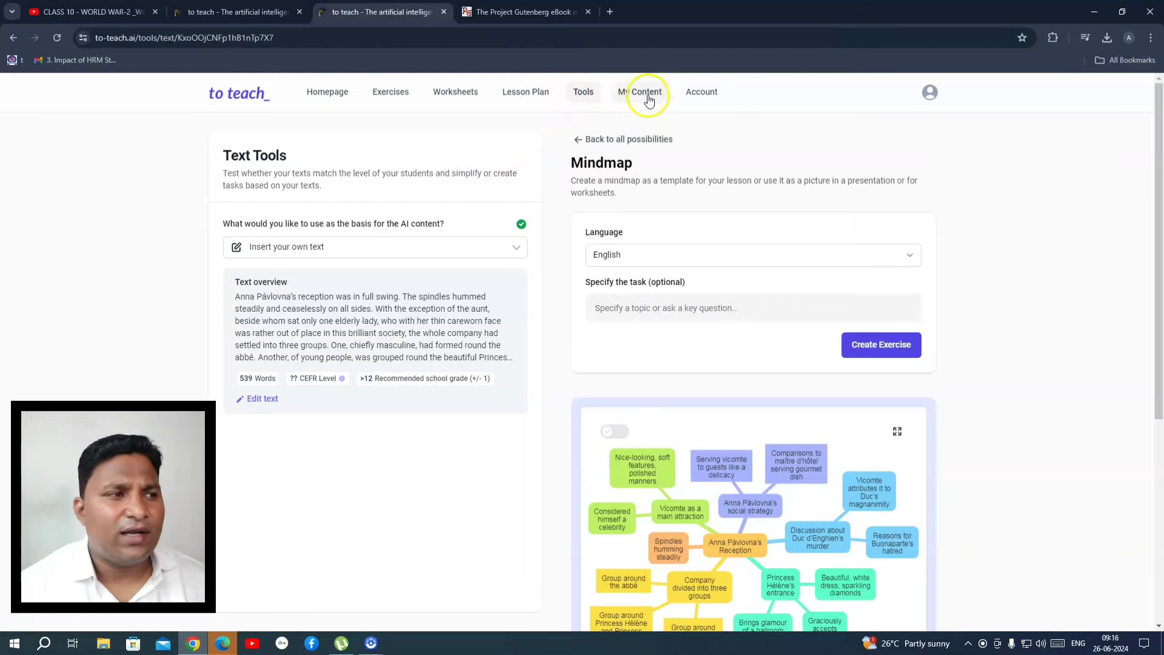
- Return to the text tools overview and browse the available exercise tasks and the analyze and simplify options
left_click(585, 98)
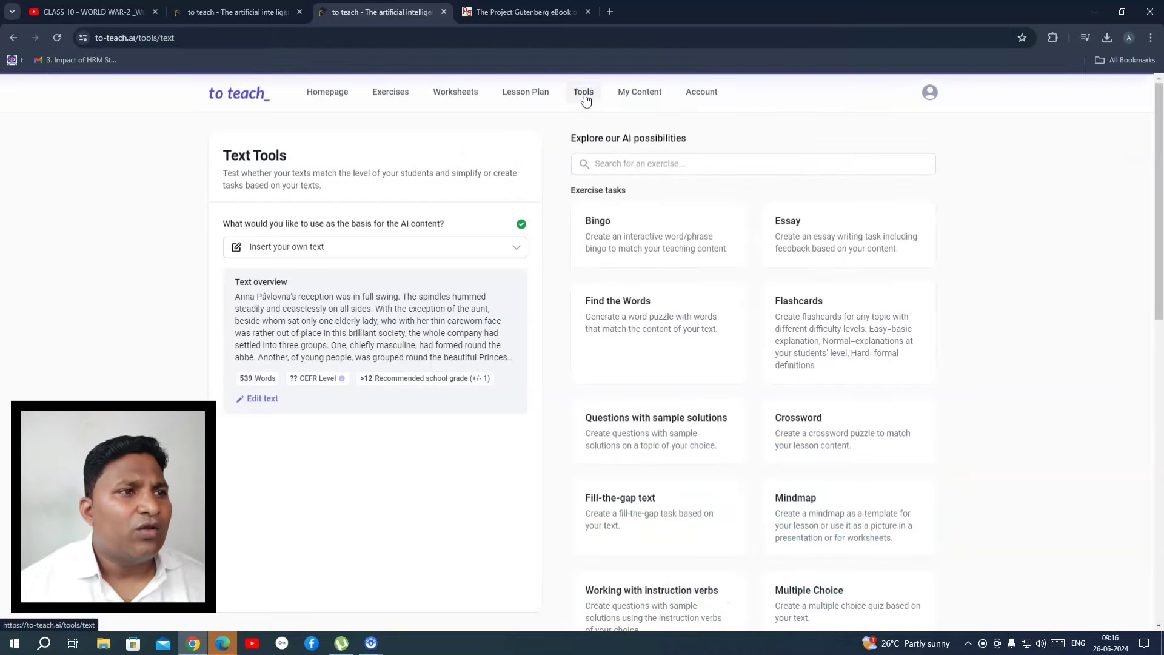
scroll(703, 467, "down", 4)
scroll(704, 470, "down", 1)
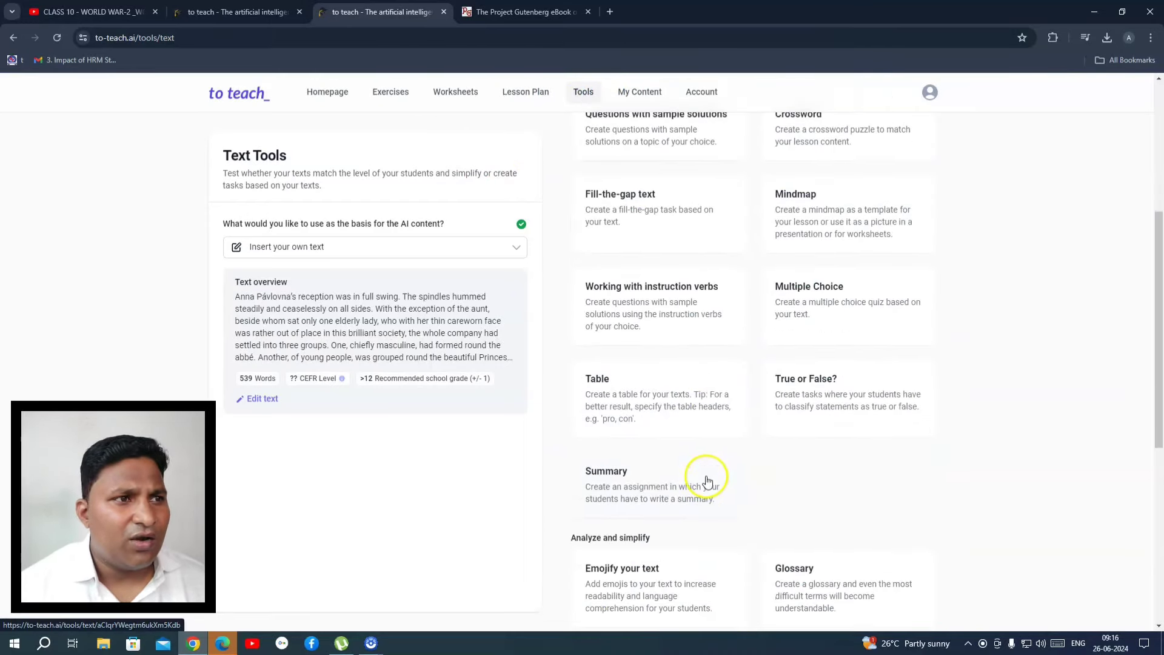
scroll(723, 464, "up", 3)
scroll(728, 465, "up", 2)
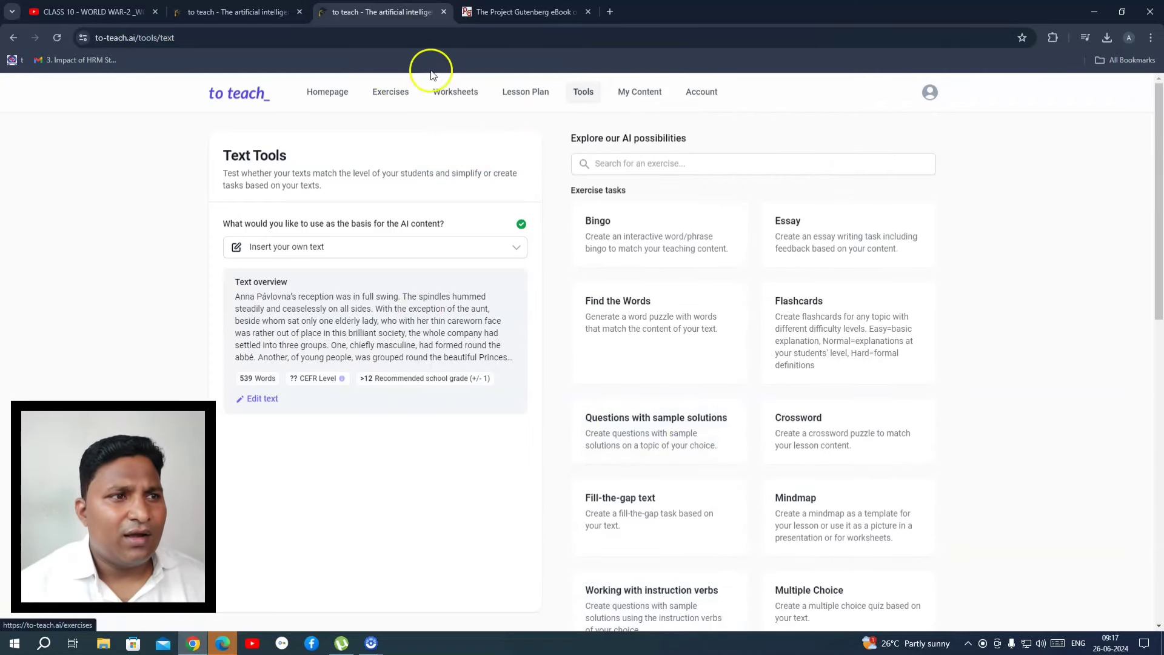
- Open the worksheet library again and look through the popular worksheets and the full worksheet list
left_click(465, 99)
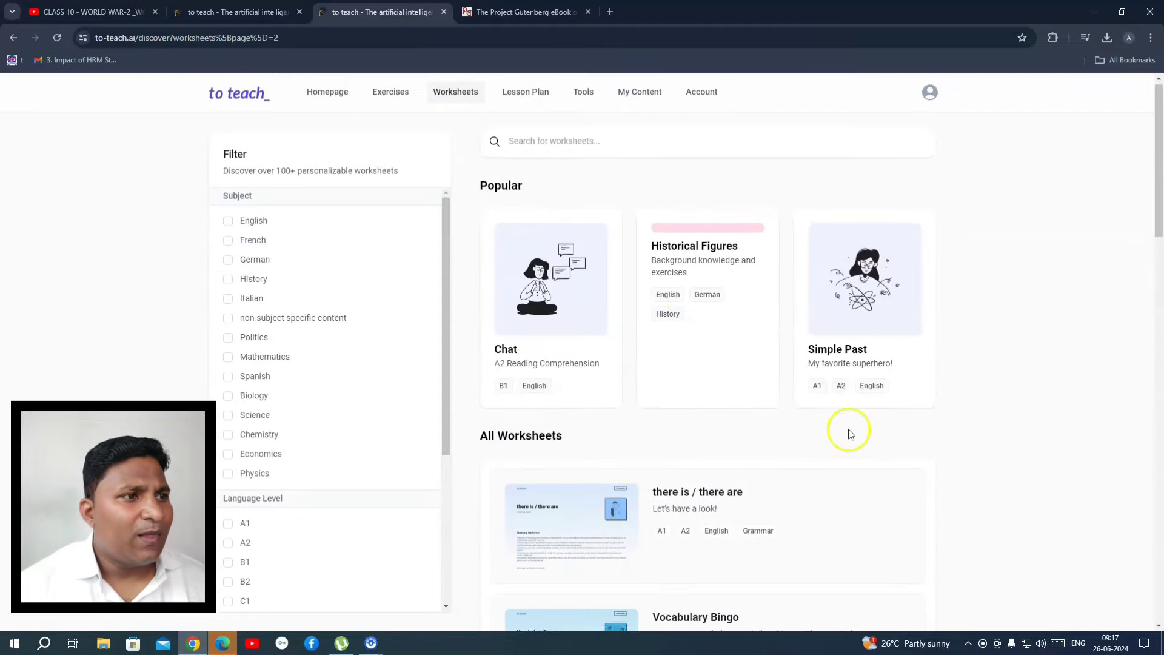
scroll(849, 433, "down", 10)
scroll(272, 367, "up", 7)
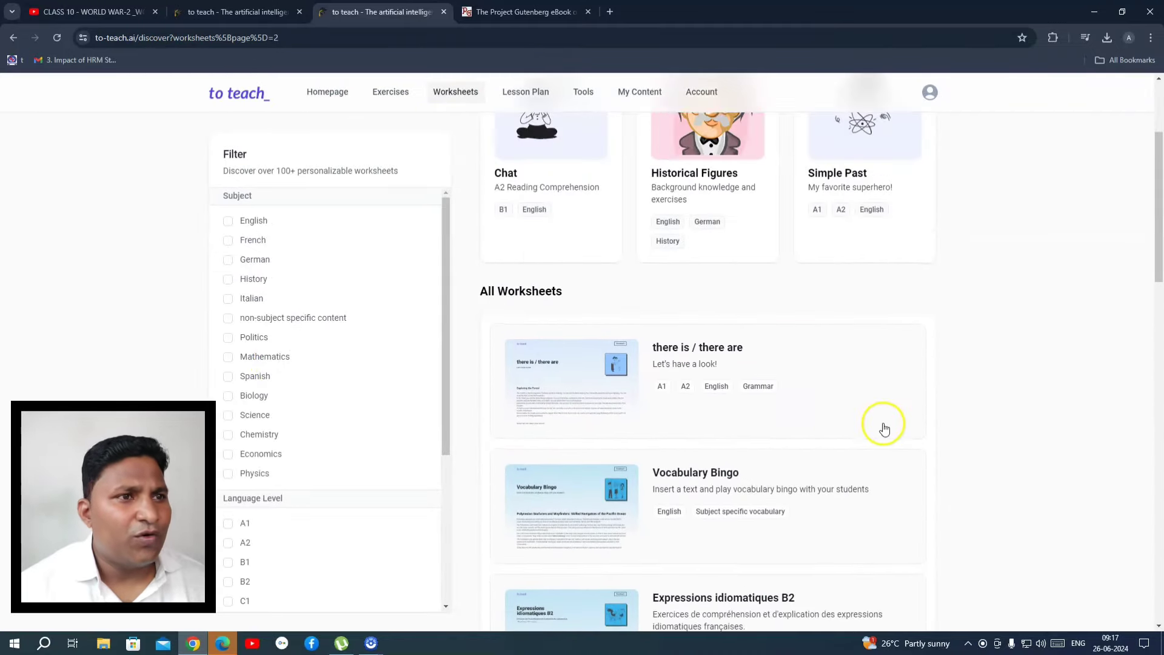
scroll(884, 424, "up", 3)
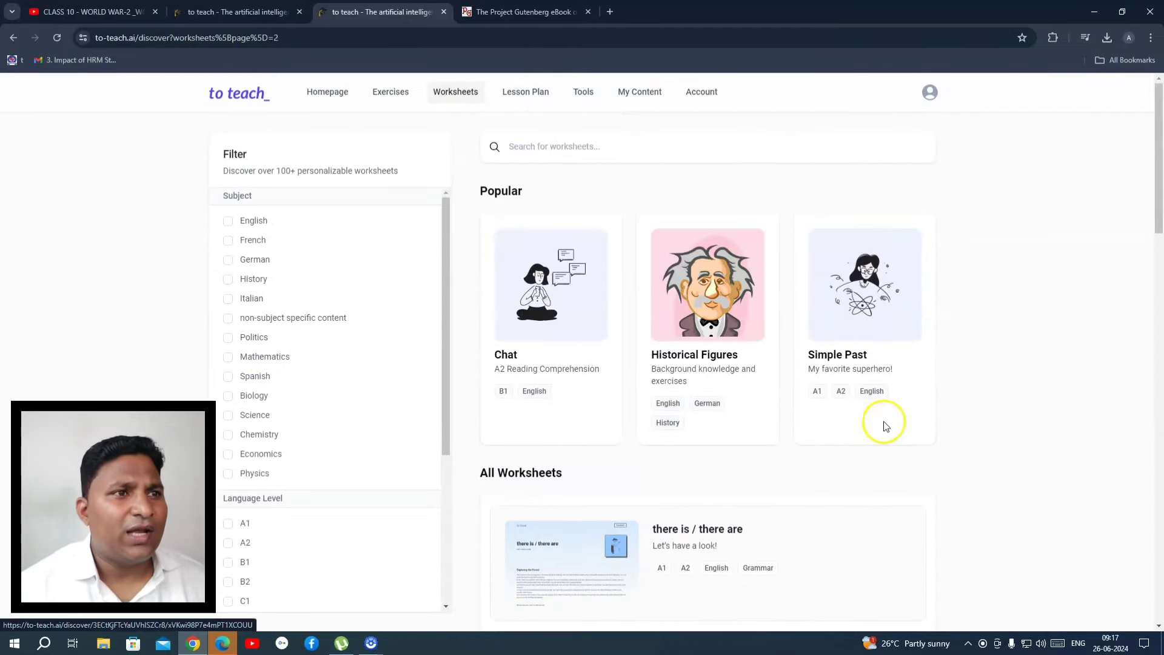
- Open the exercises overview and look through the offered subjects and the options for creating content in other subjects
left_click(388, 91)
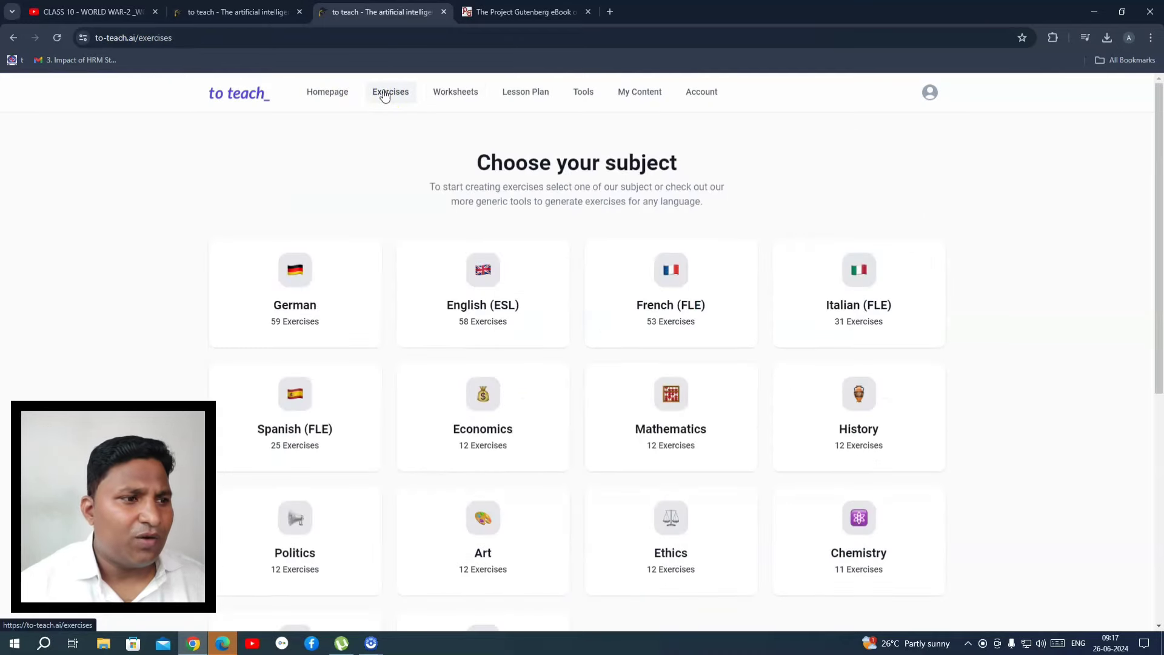
scroll(774, 393, "down", 6)
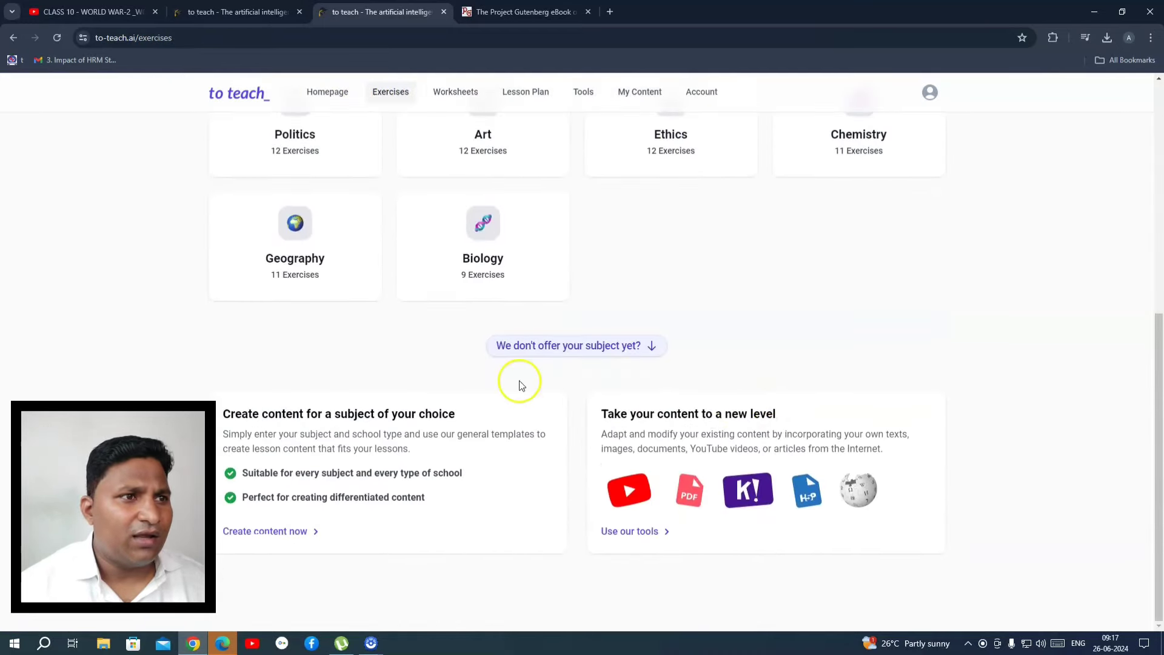
scroll(431, 323, "up", 3)
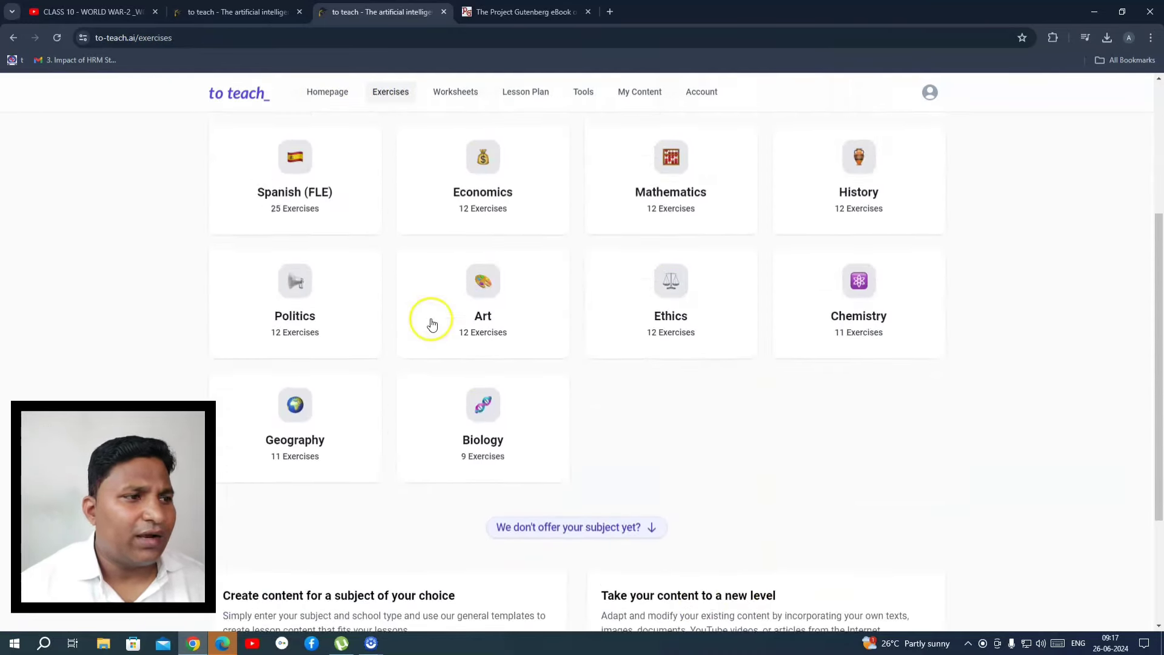
scroll(431, 323, "up", 4)
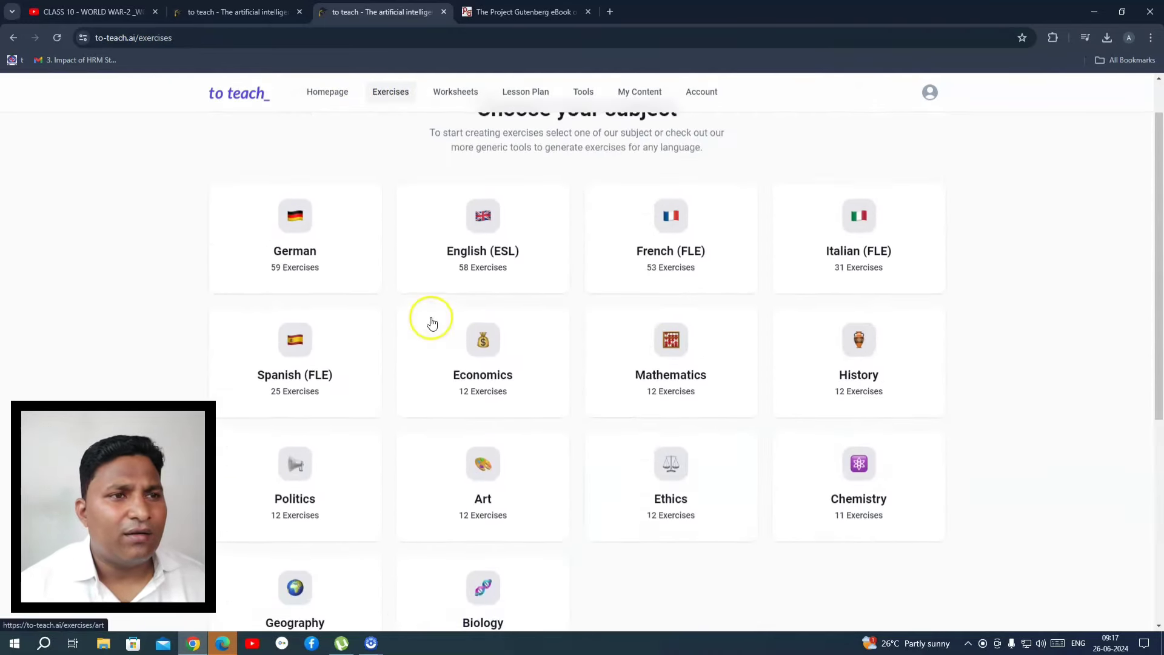
- Go to the homepage and open the tool that creates a worksheet from a YouTube video
left_click(327, 94)
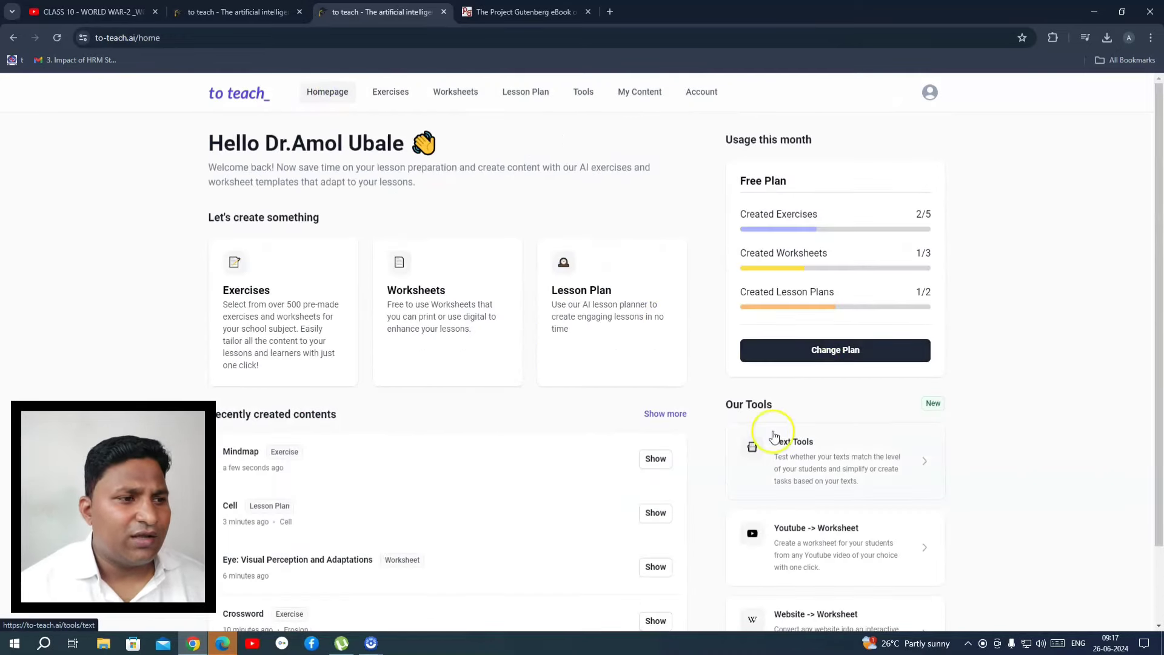
scroll(776, 449, "down", 2)
left_click(805, 444)
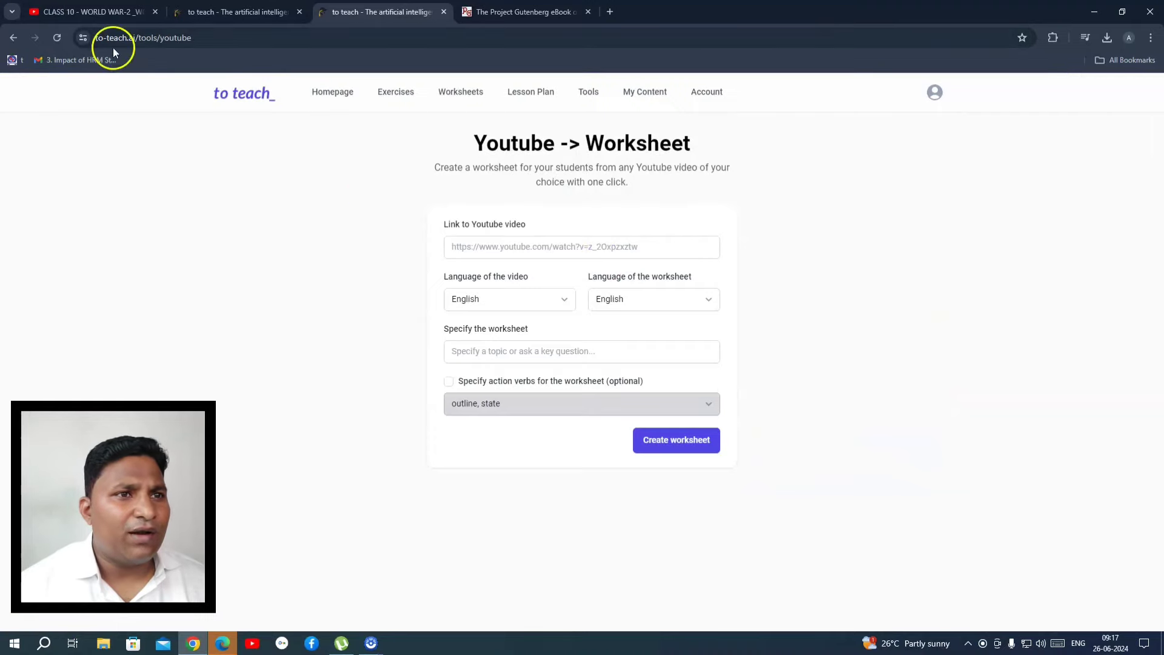
- Copy the address of the Class 10 World War 2 YouTube video and enter it as the worksheet's video link
left_click(70, 13)
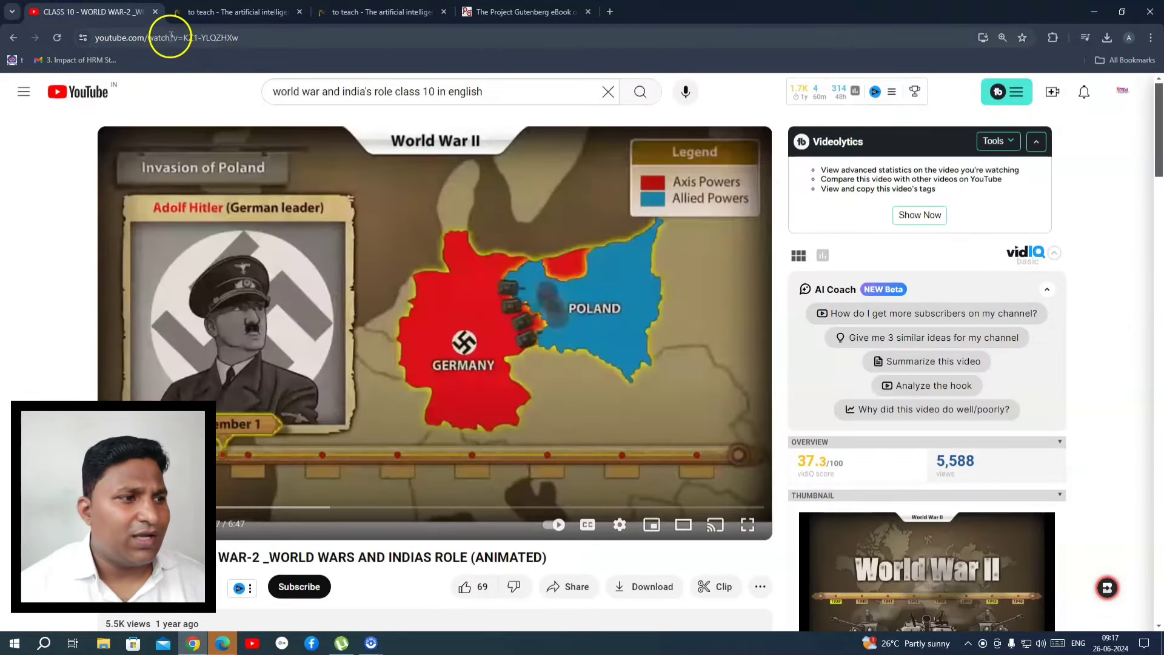
left_click(171, 37)
key("ctrl+c")
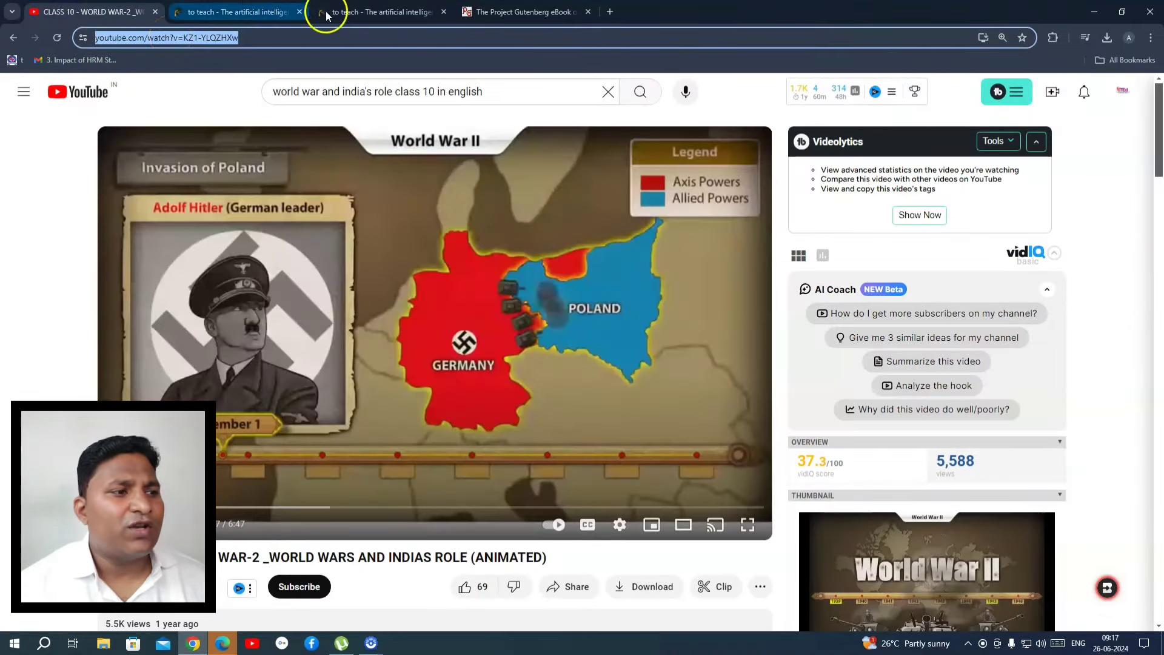
left_click(242, 12)
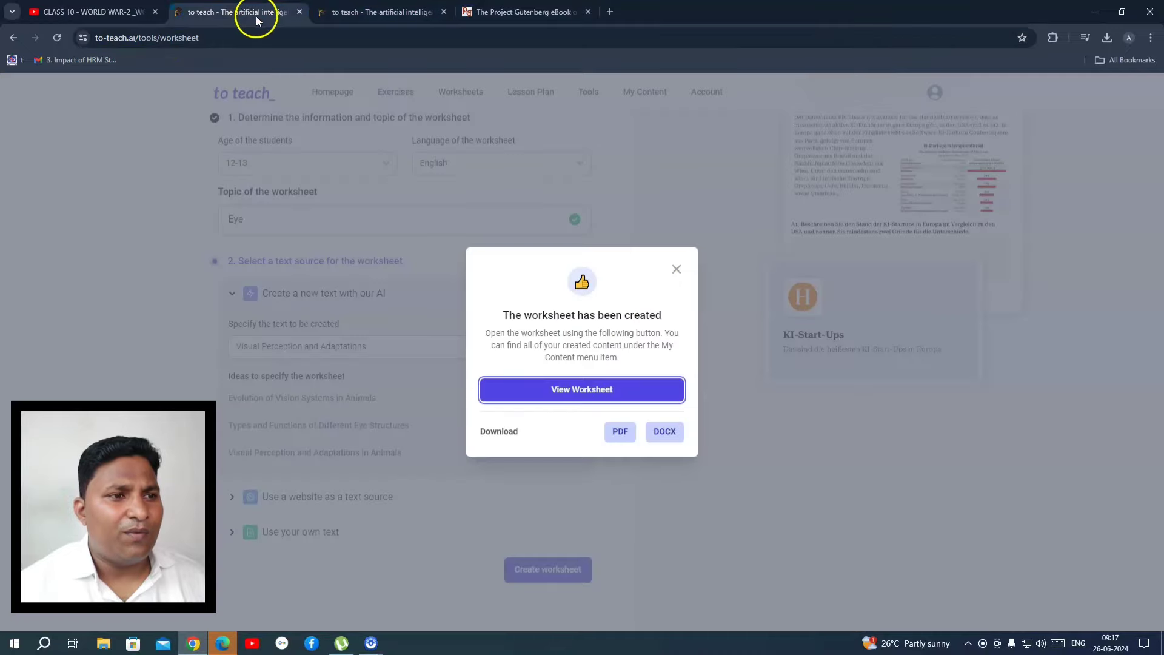
left_click(344, 11)
left_click(470, 240)
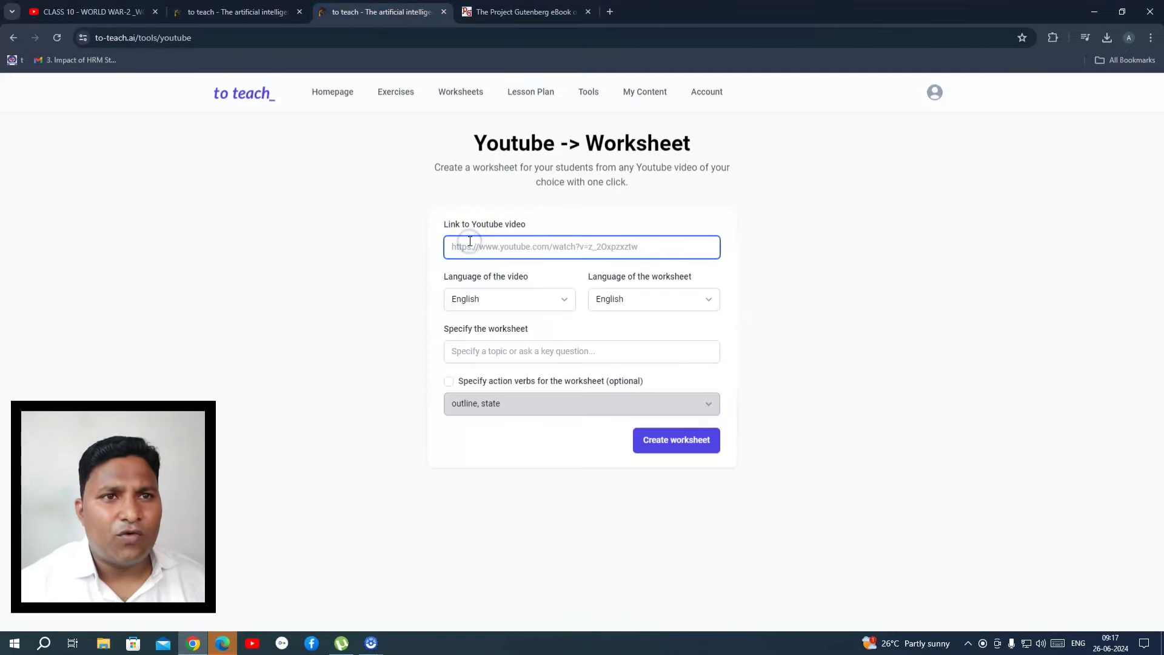
key("ctrl+v")
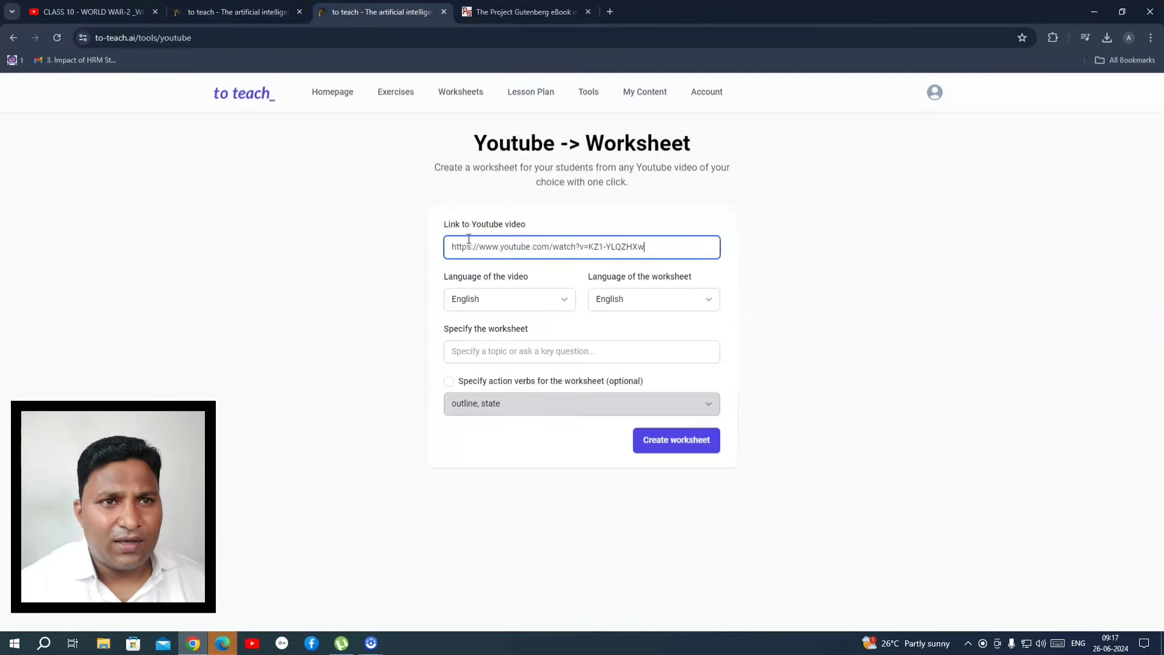
- Create the worksheet with English for both the video and worksheet languages, without a topic or action verbs, and view the created worksheet
left_click(516, 302)
left_click(504, 303)
left_click(616, 301)
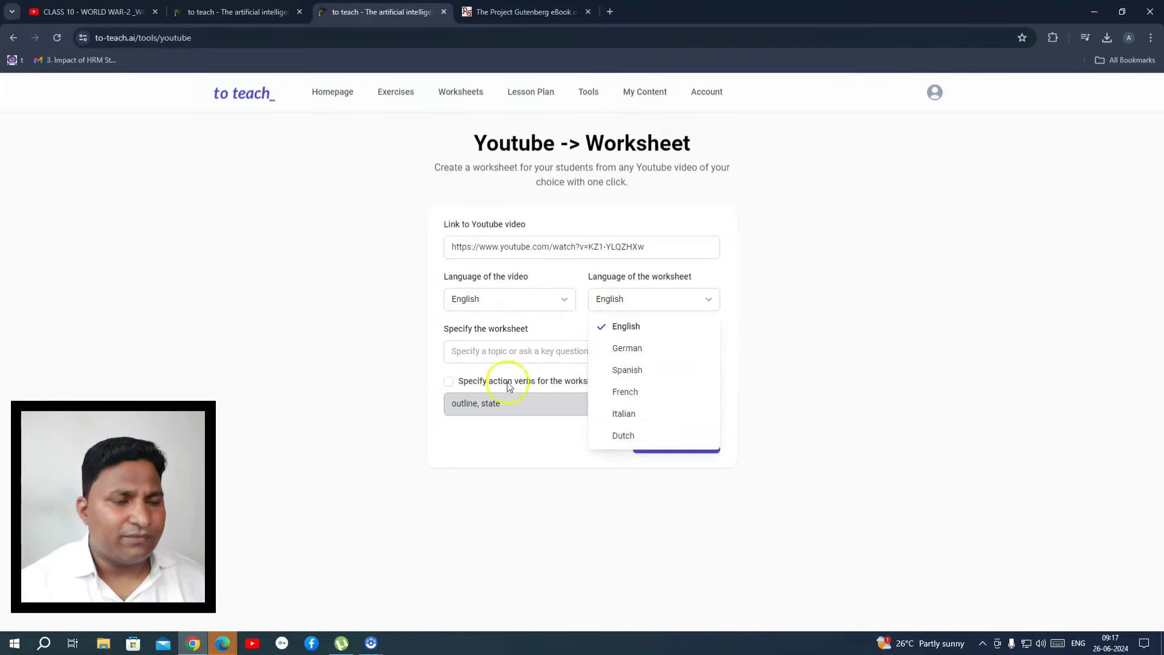
left_click(477, 358)
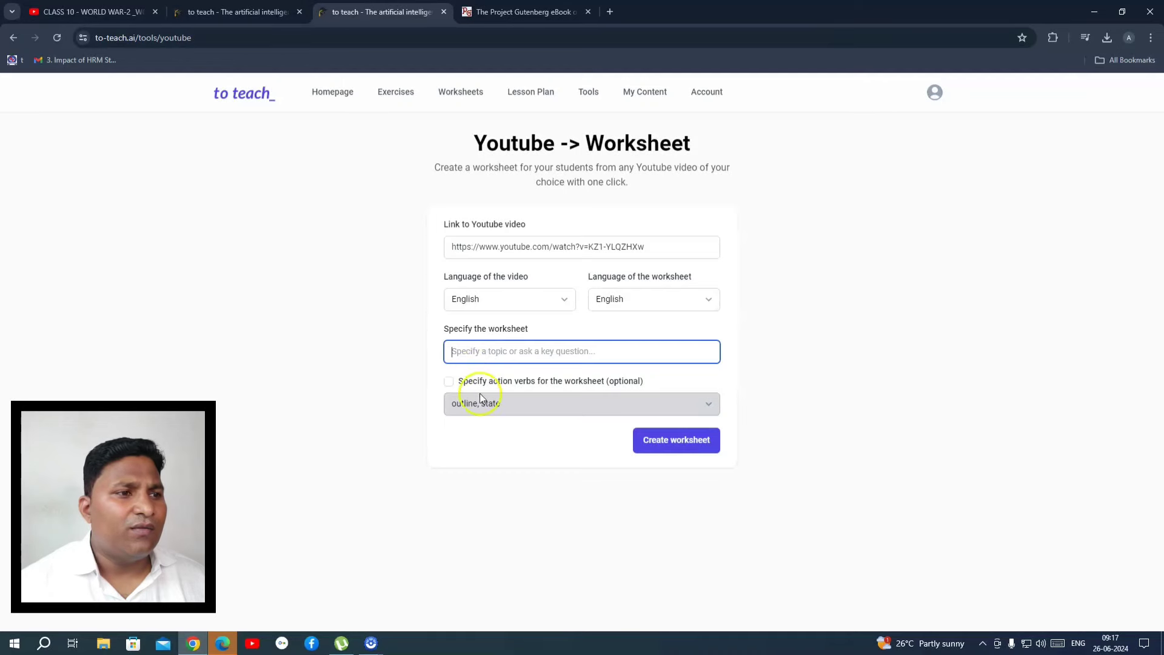
left_click(549, 411)
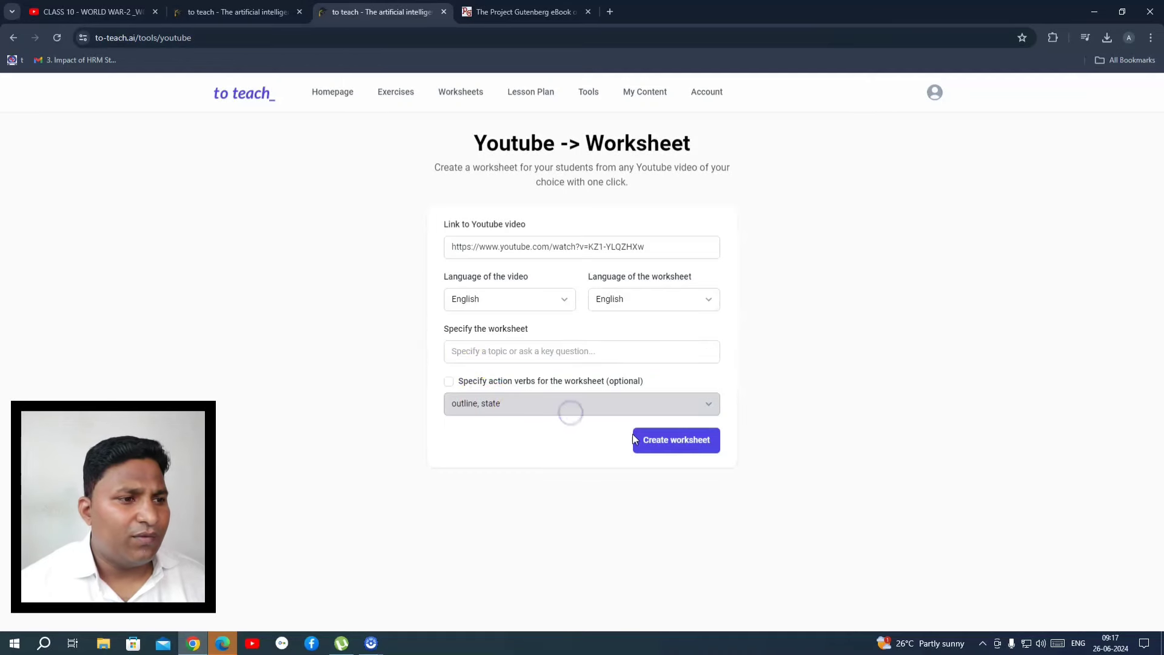
left_click(675, 441)
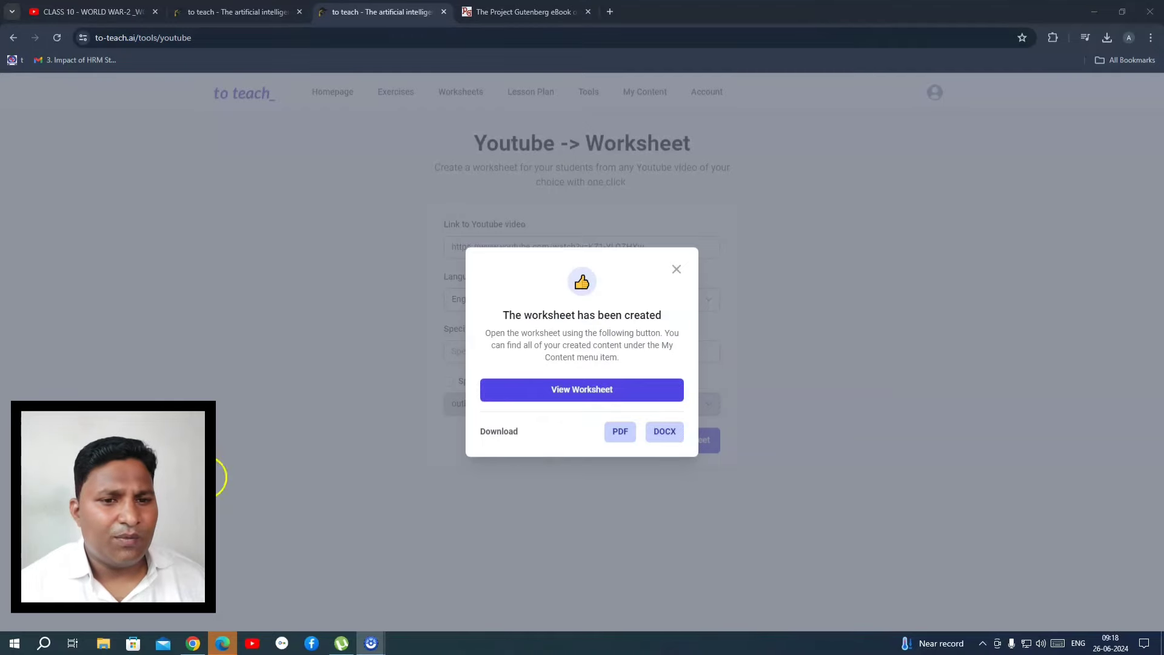
left_click(533, 391)
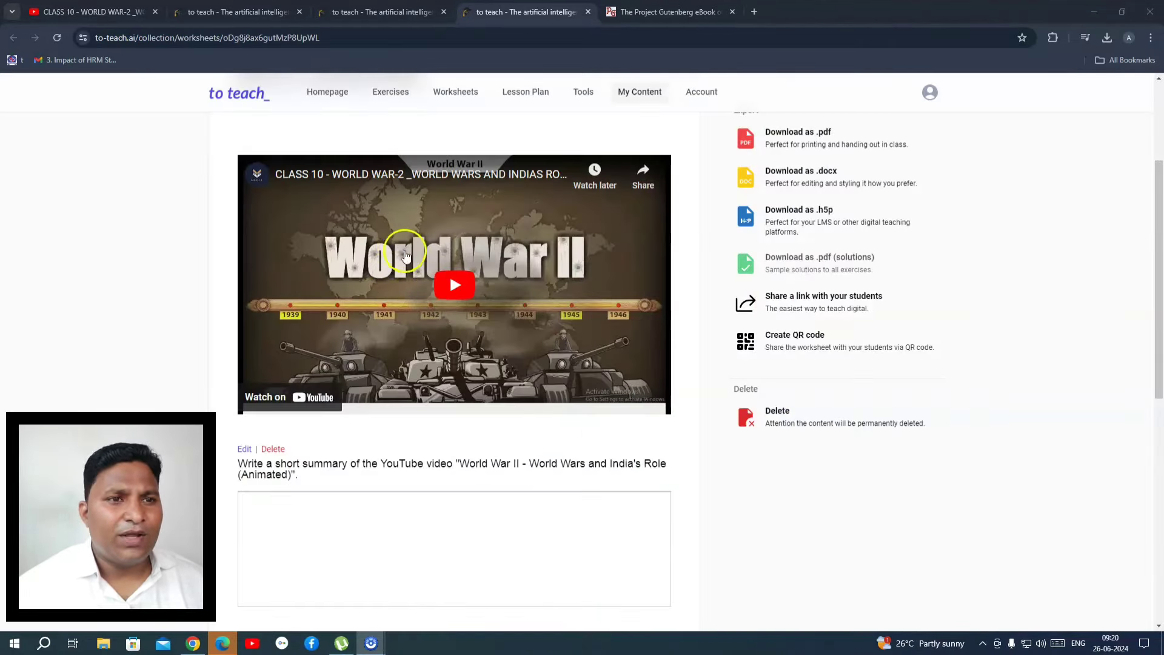
- Look through the World War 2 worksheet's video, summary task, True or False questions, Fill in the Blanks exercise and export options
scroll(477, 441, "down", 1)
scroll(477, 441, "down", 3)
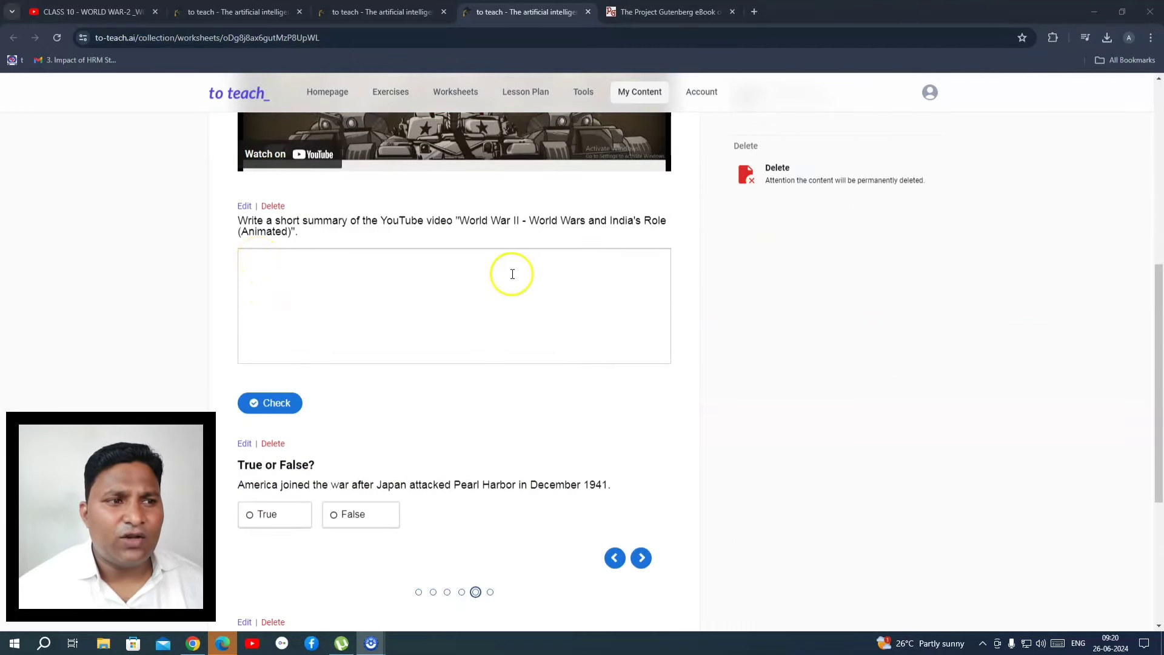
scroll(430, 311, "down", 4)
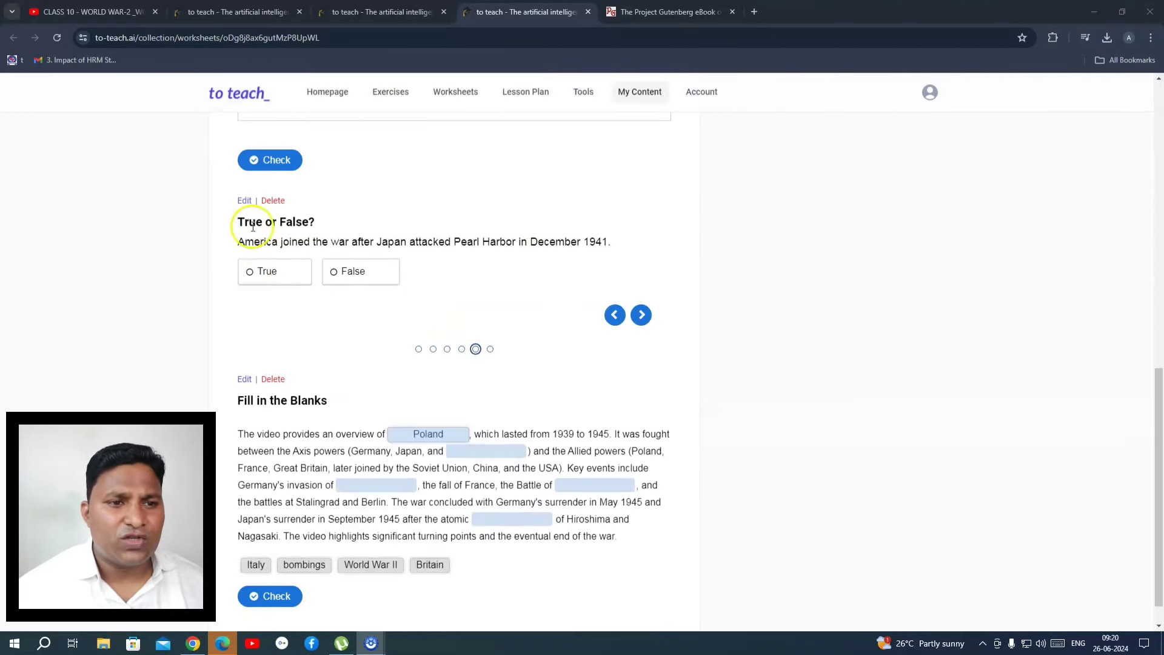
left_click(615, 315)
left_click(616, 316)
left_click(615, 315)
left_click(616, 315)
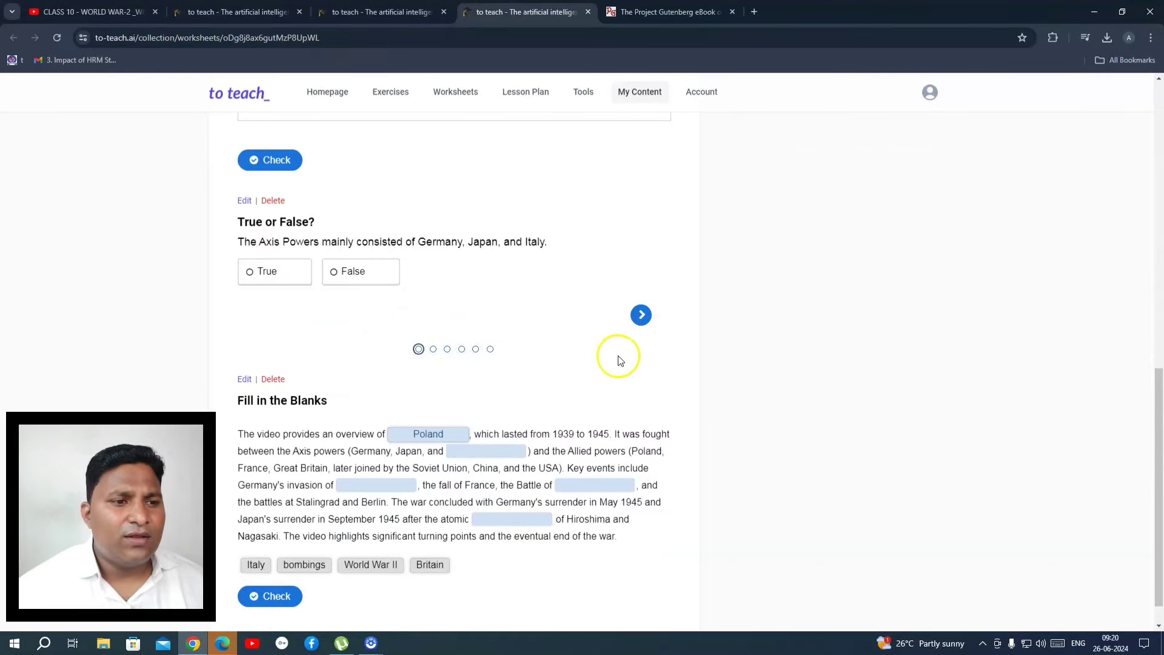
scroll(616, 357, "down", 1)
scroll(397, 461, "up", 8)
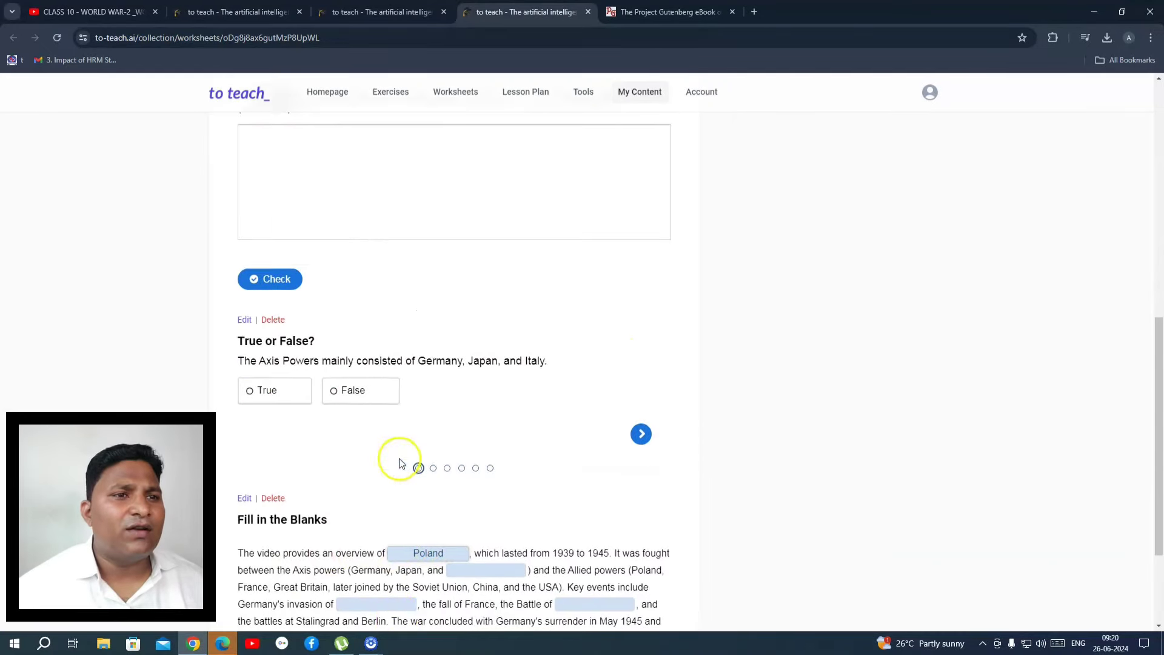
scroll(428, 464, "up", 4)
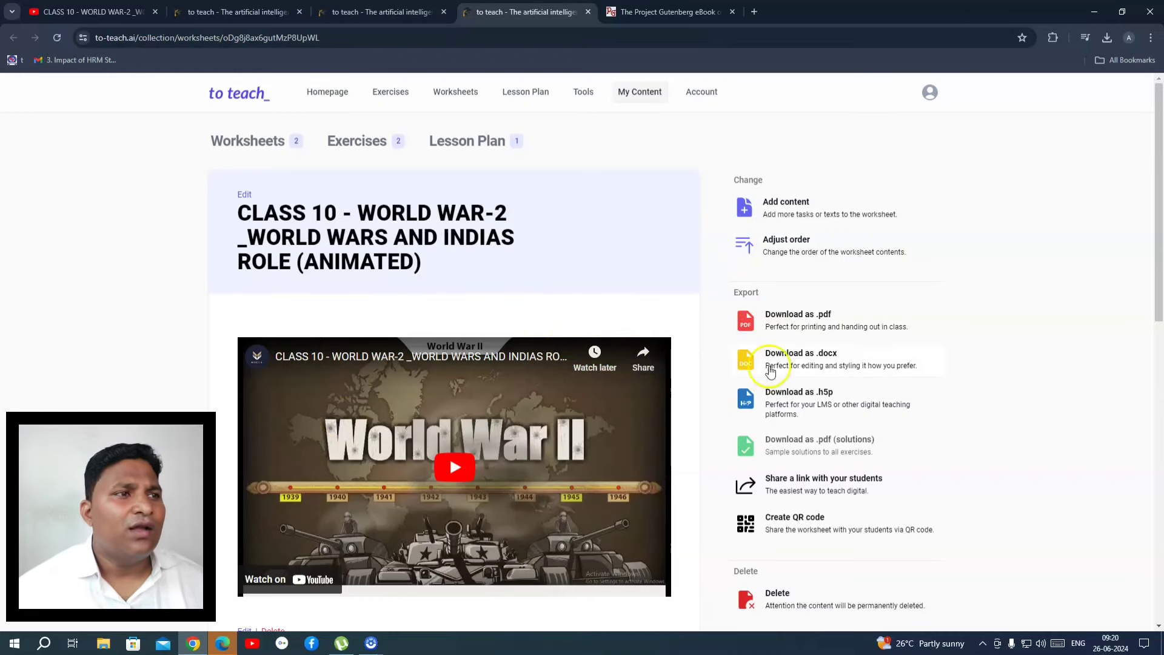
scroll(808, 572, "down", 3)
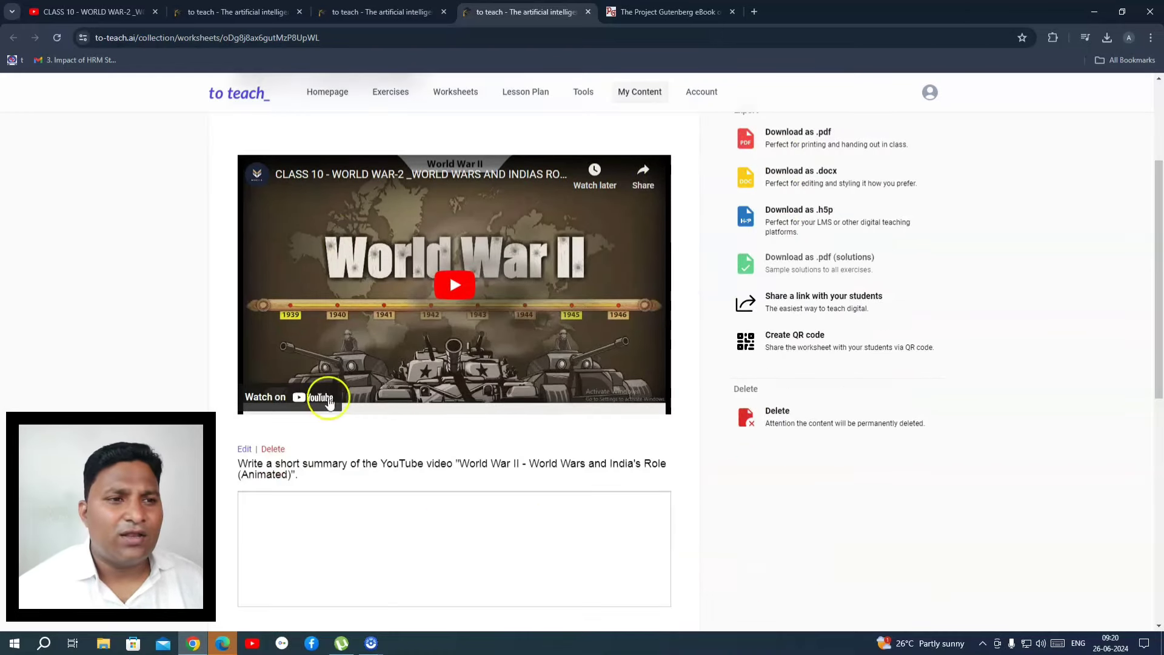